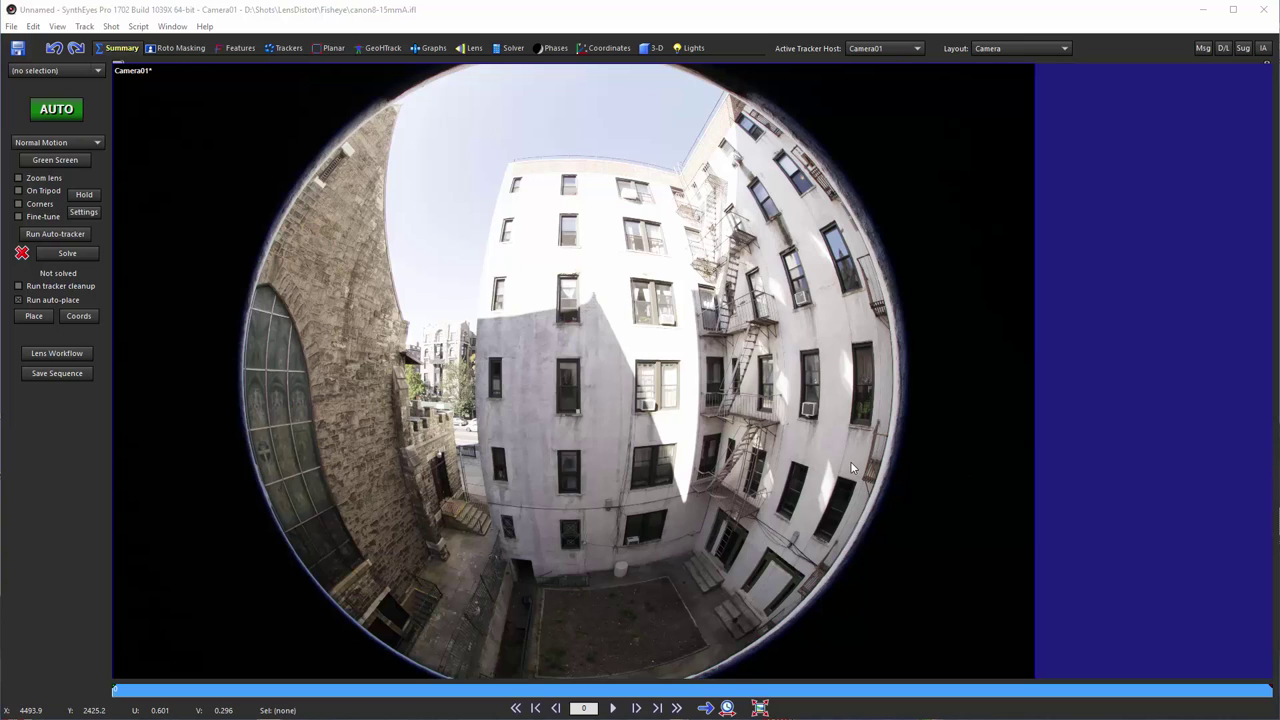
Step: Create a new room tab named Flex with its panel set to Flex
{"action": "right_click", "coordinate": [740, 45]}
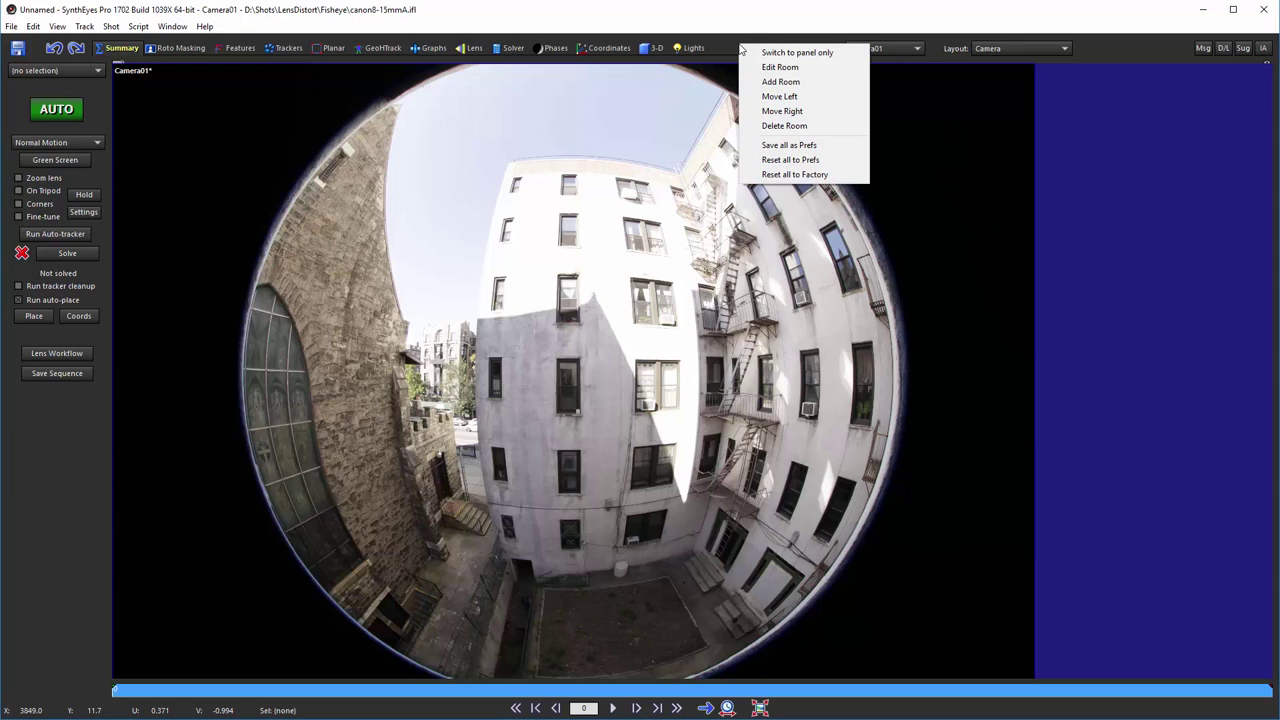
{"action": "left_click", "coordinate": [781, 81]}
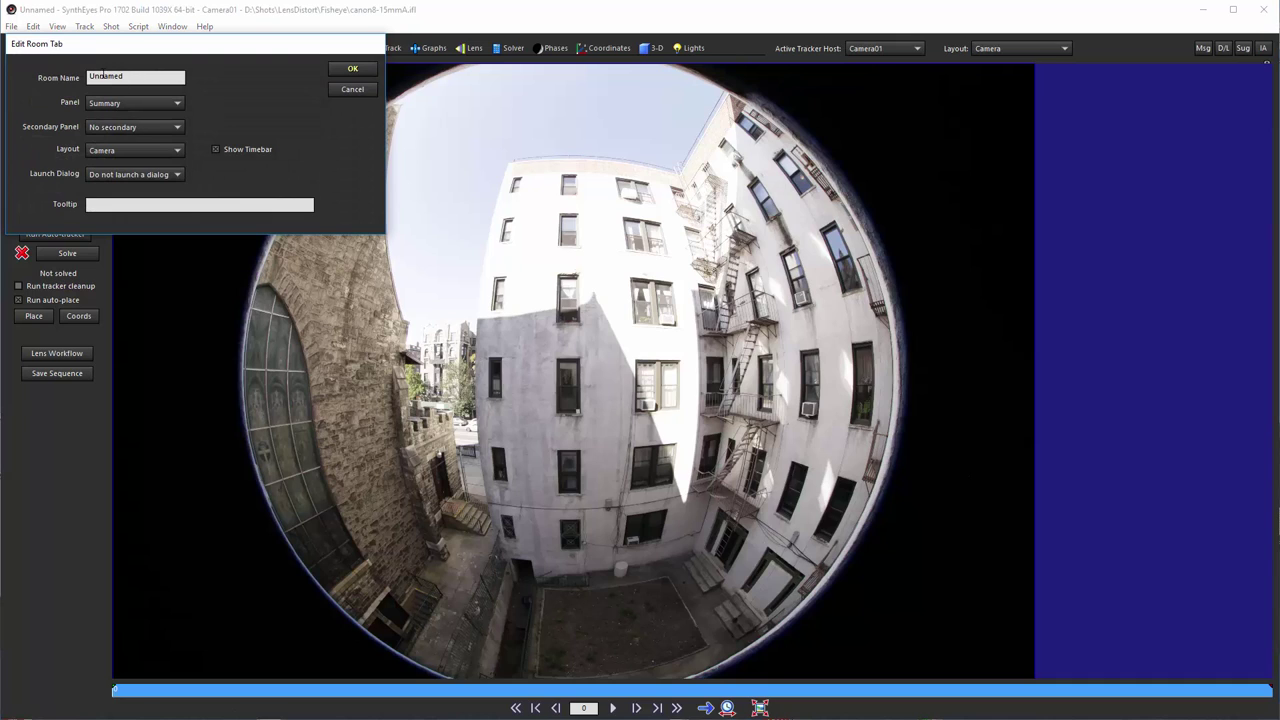
{"action": "double_click", "coordinate": [104, 76]}
{"action": "type", "text": "Fi"}
{"action": "left_click", "coordinate": [109, 103]}
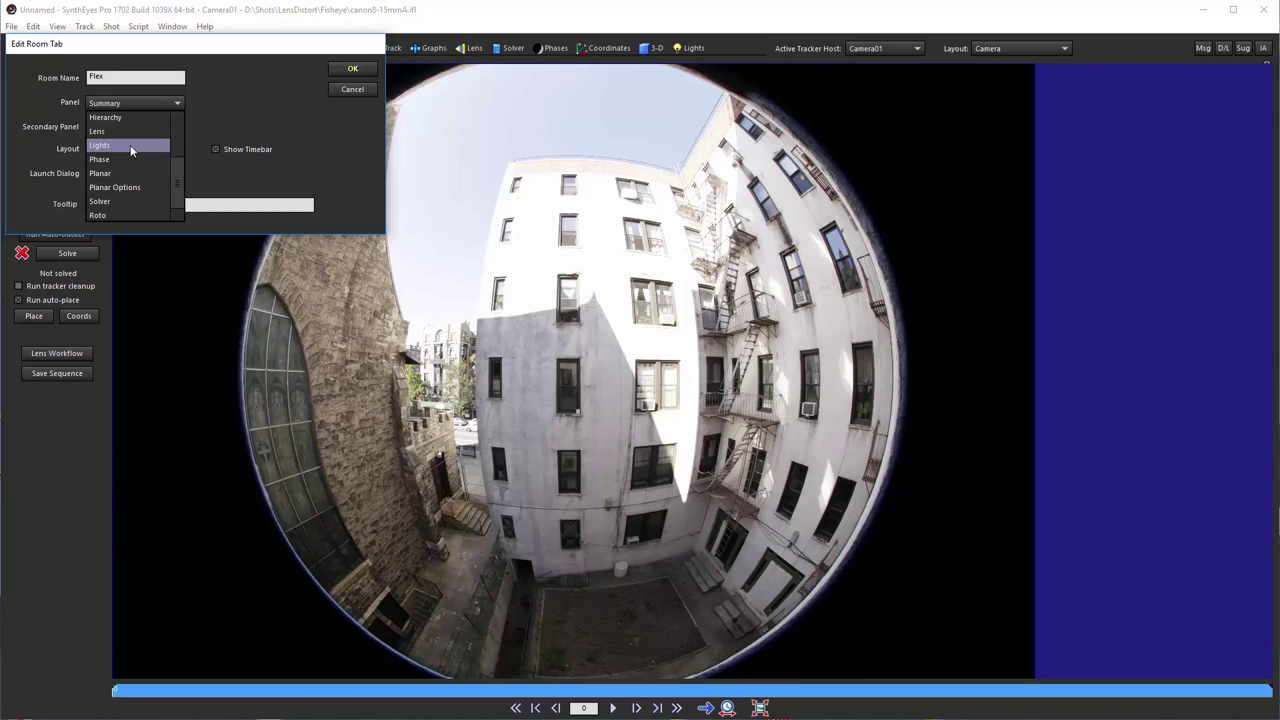
{"action": "scroll", "coordinate": [149, 146], "scroll_direction": "up", "scroll_amount": 2}
{"action": "left_click", "coordinate": [154, 147]}
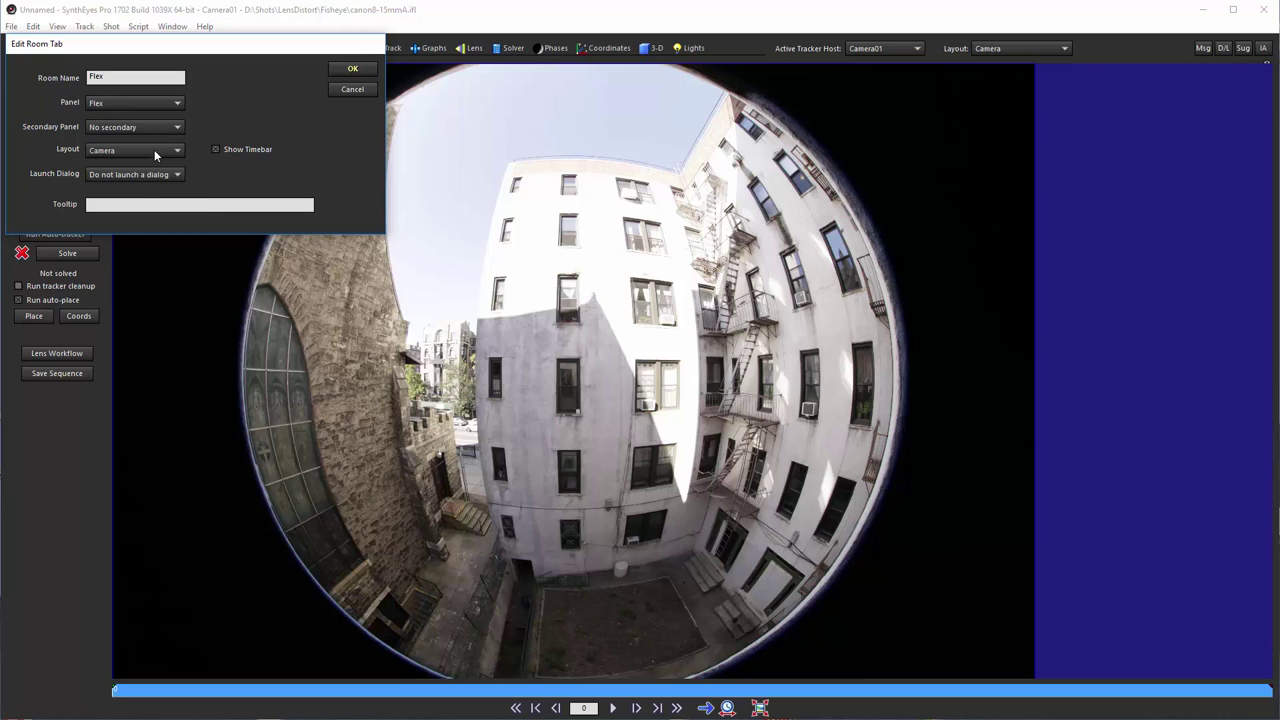
{"action": "left_click", "coordinate": [341, 69]}
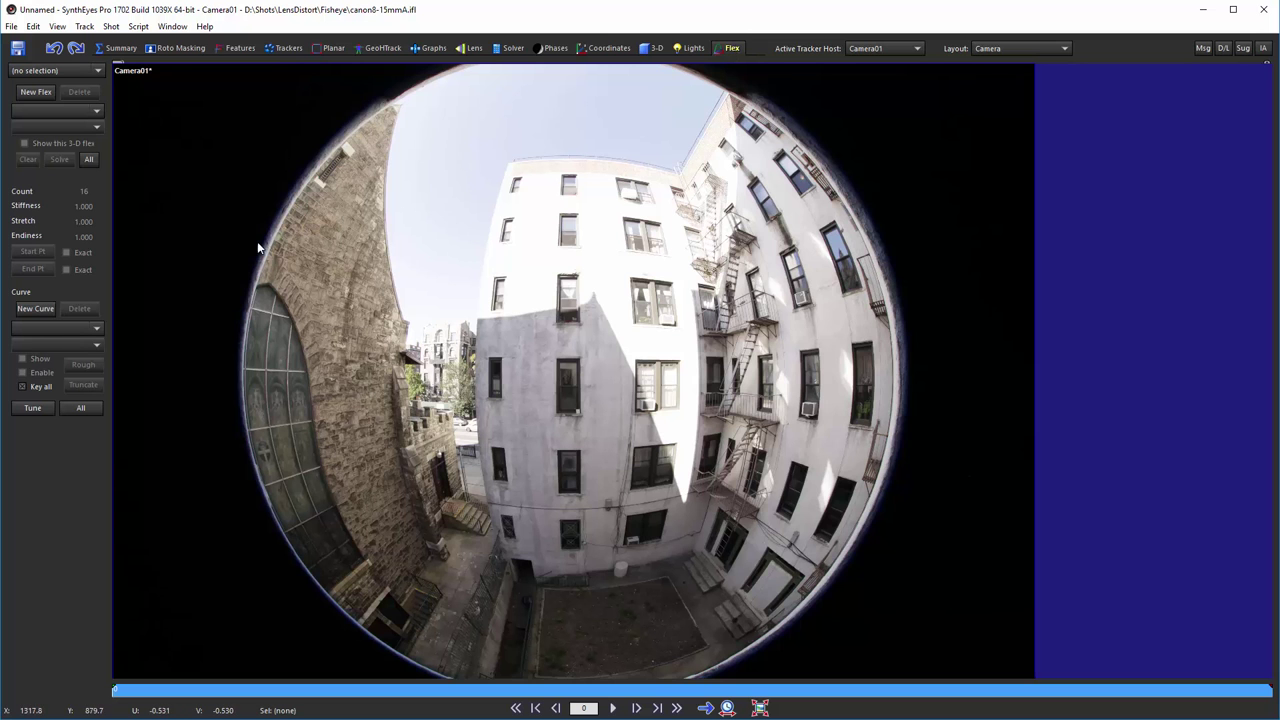
Step: Start Curve1 and place points from the white building's top-left corner down its left edge to the base
{"action": "left_click", "coordinate": [38, 309]}
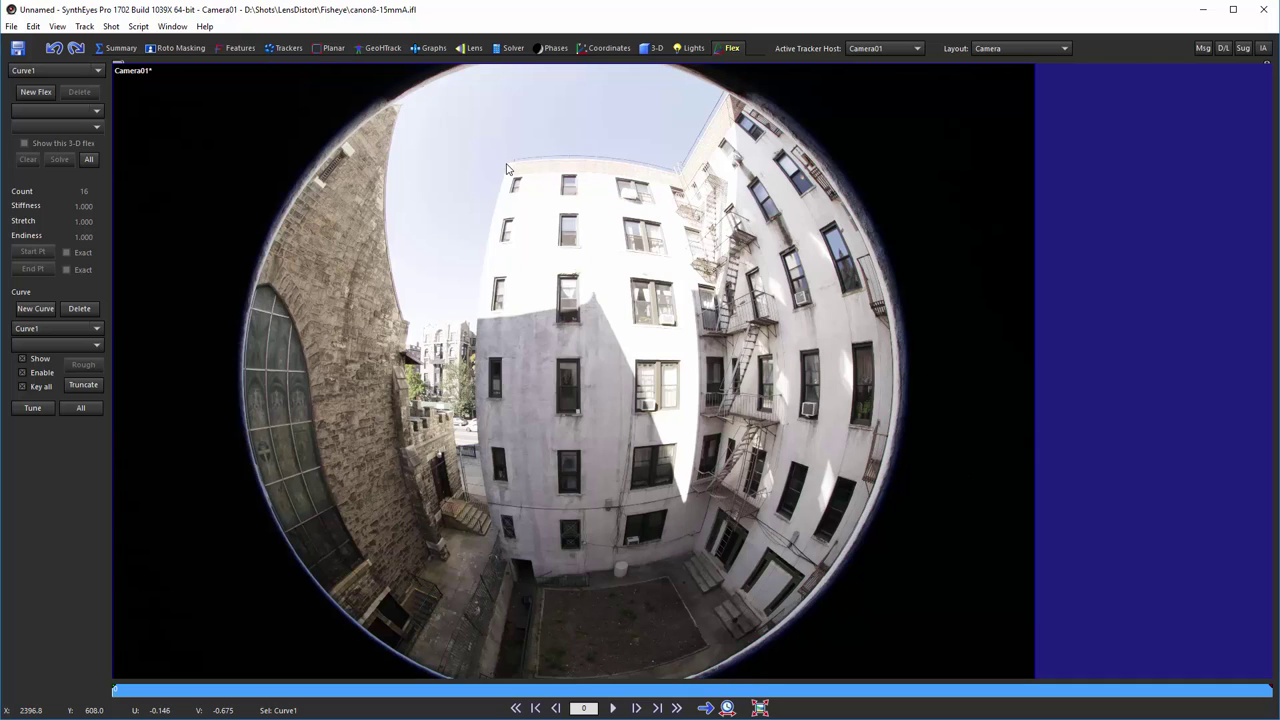
{"action": "left_click", "coordinate": [507, 170]}
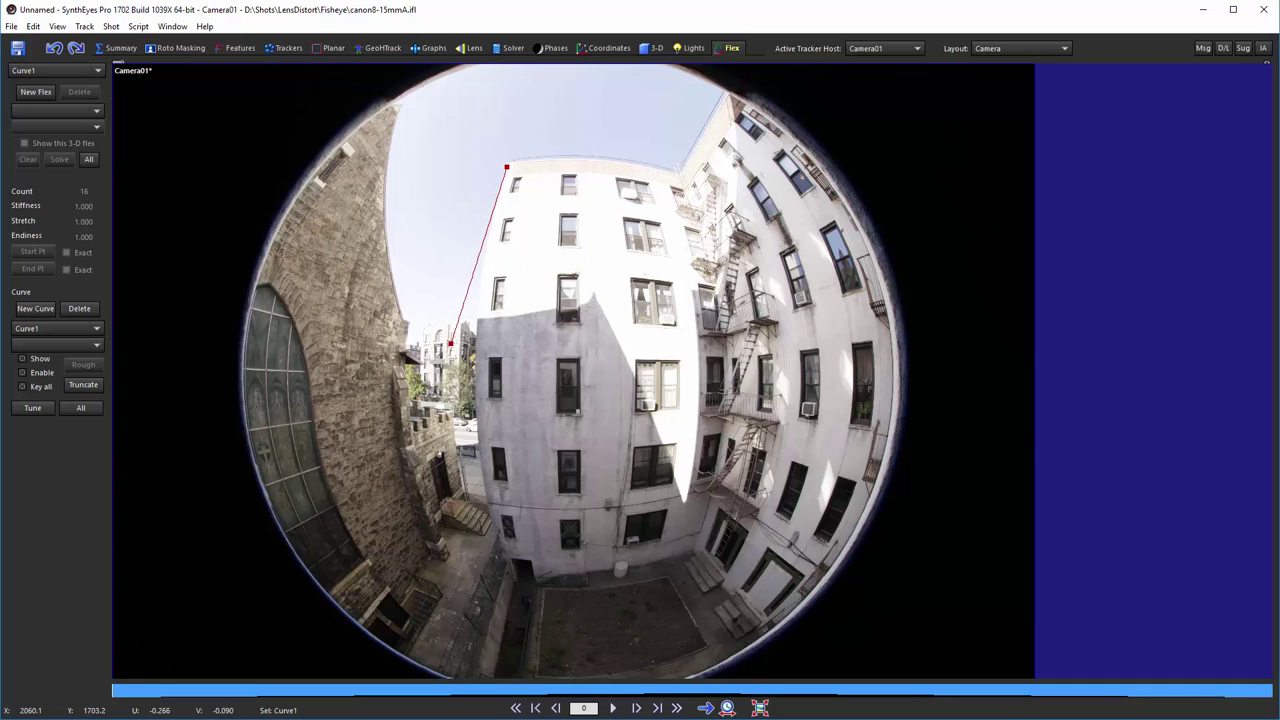
{"action": "left_click", "coordinate": [484, 265]}
{"action": "left_click_drag", "start_coordinate": [483, 275], "coordinate": [474, 390]}
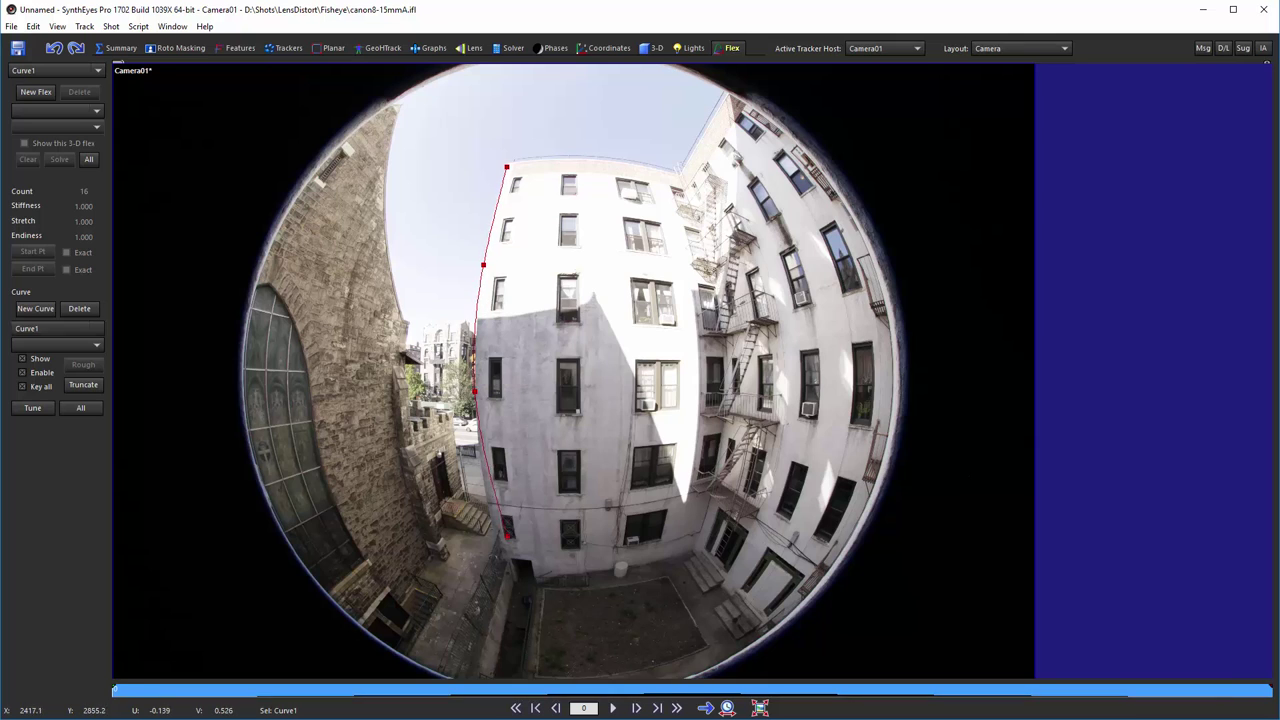
{"action": "left_click_drag", "start_coordinate": [500, 516], "coordinate": [476, 454]}
{"action": "left_click", "coordinate": [481, 533]}
{"action": "left_click_drag", "start_coordinate": [481, 533], "coordinate": [492, 523]}
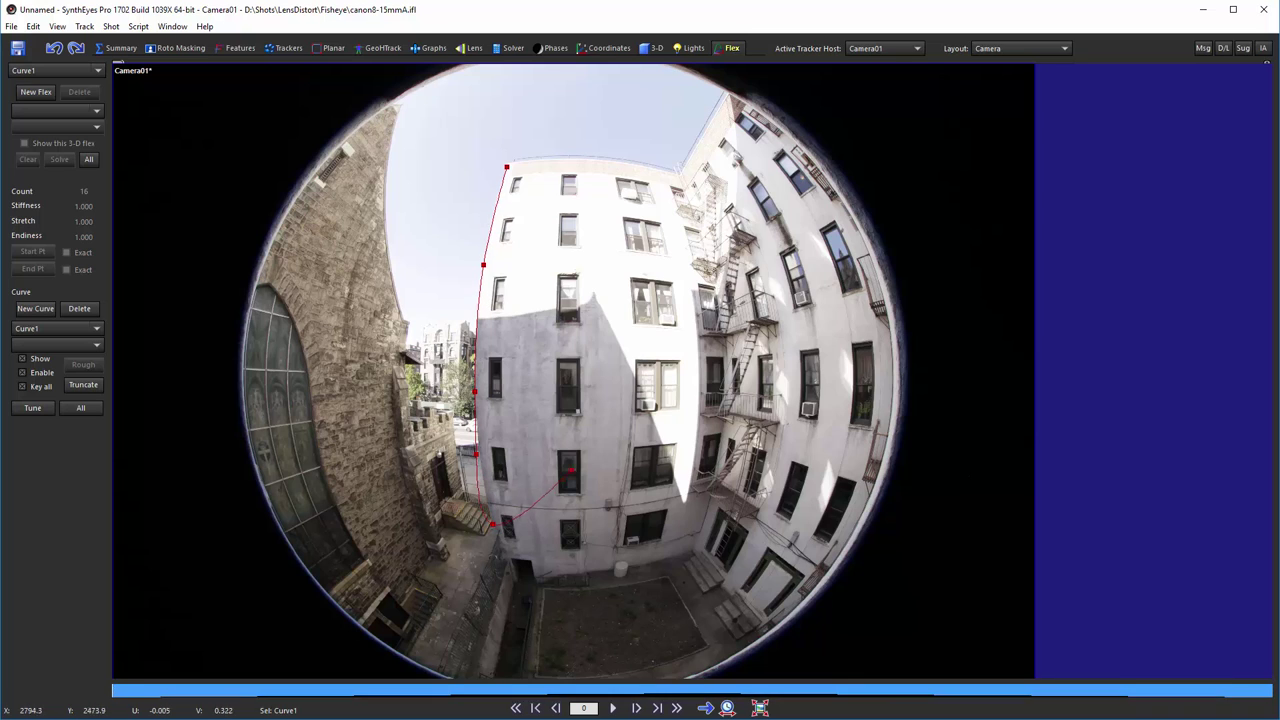
{"action": "left_click_drag", "start_coordinate": [587, 442], "coordinate": [630, 438]}
Step: Remove the stray extra point and snap the bottom and fourth points onto the wall edge
{"action": "right_click", "coordinate": [630, 438]}
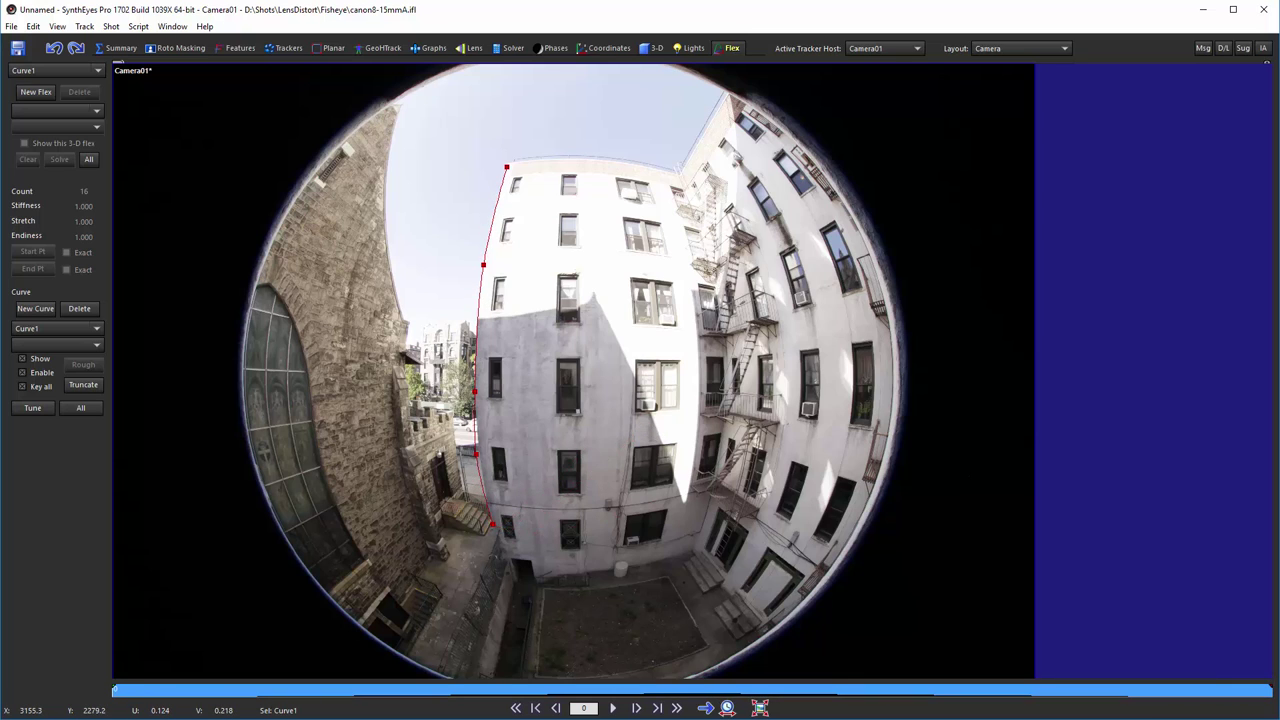
{"action": "scroll", "coordinate": [473, 518], "scroll_direction": "up", "scroll_amount": 5}
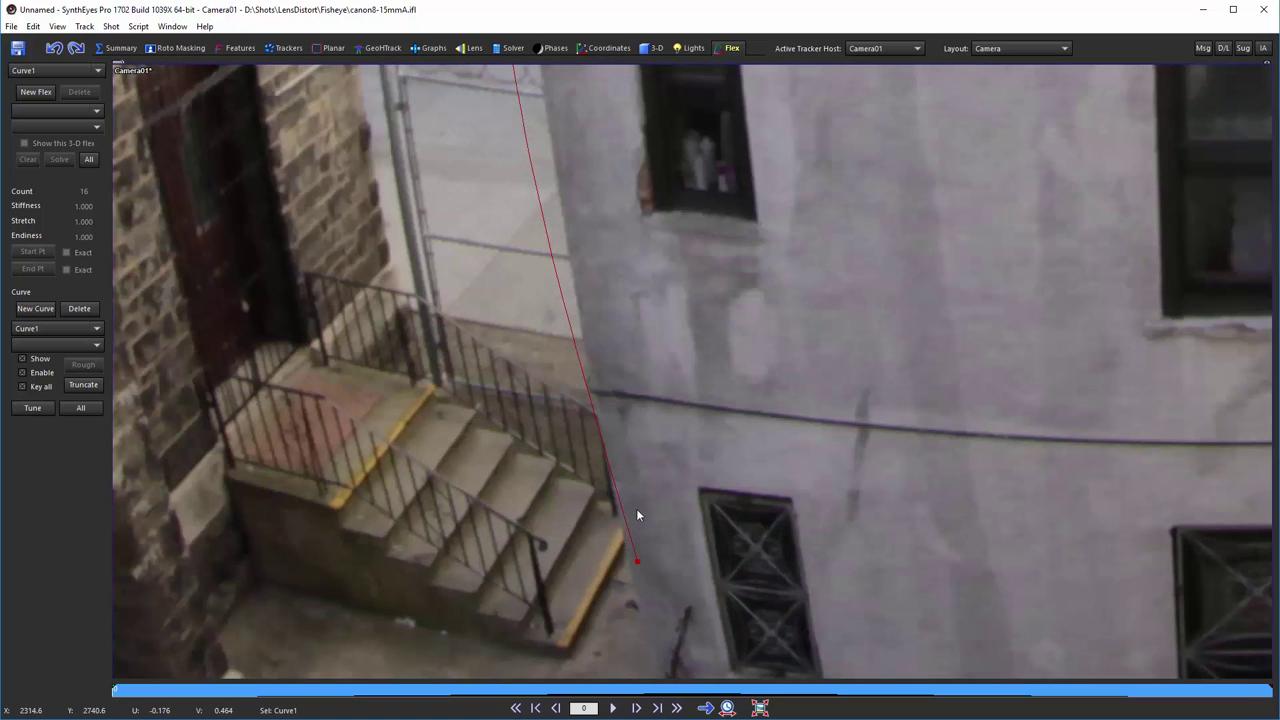
{"action": "scroll", "coordinate": [641, 520], "scroll_direction": "up", "scroll_amount": 3}
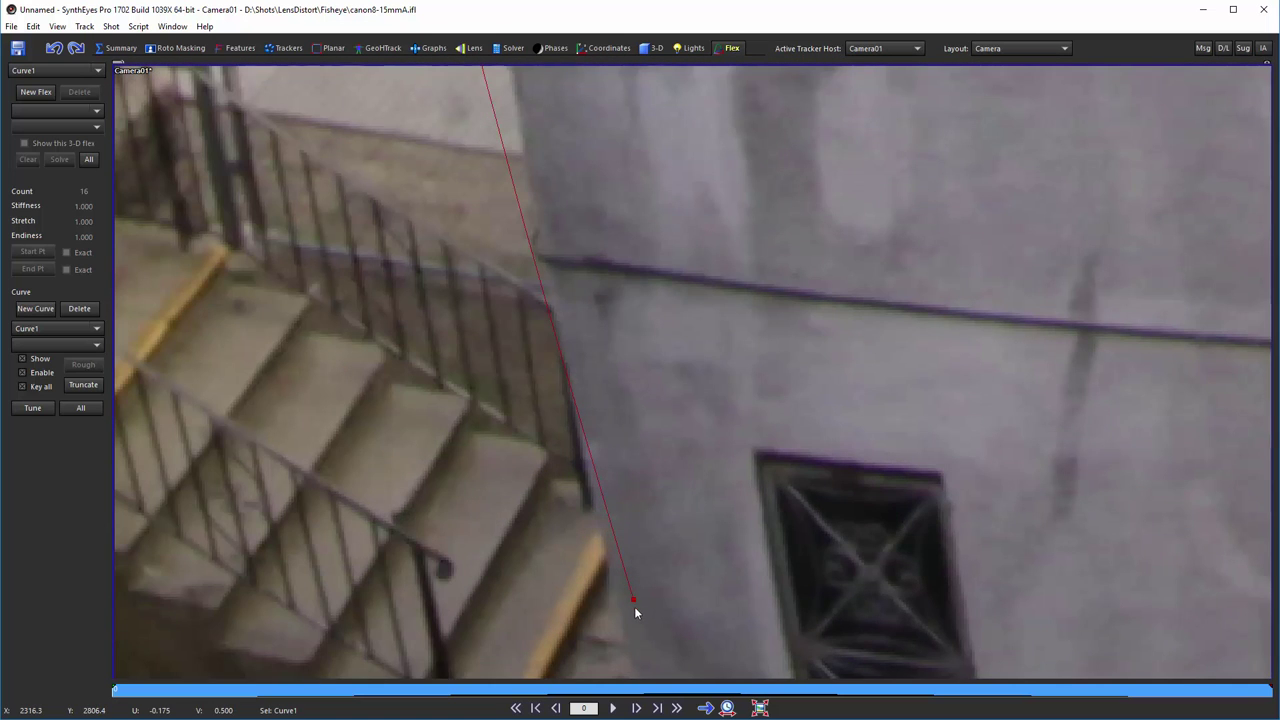
{"action": "left_click_drag", "start_coordinate": [634, 604], "coordinate": [618, 620]}
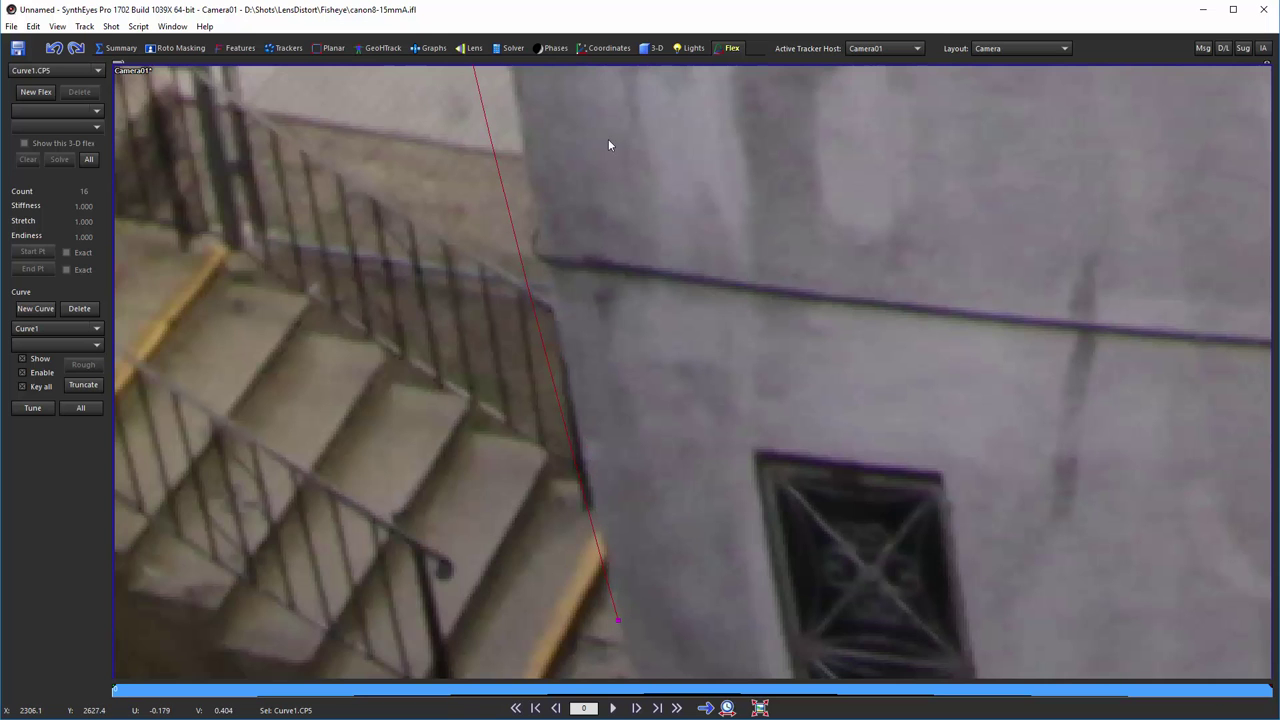
{"action": "middle_click_drag", "start_coordinate": [608, 145], "coordinate": [702, 640]}
{"action": "middle_click_drag", "start_coordinate": [589, 240], "coordinate": [640, 591]}
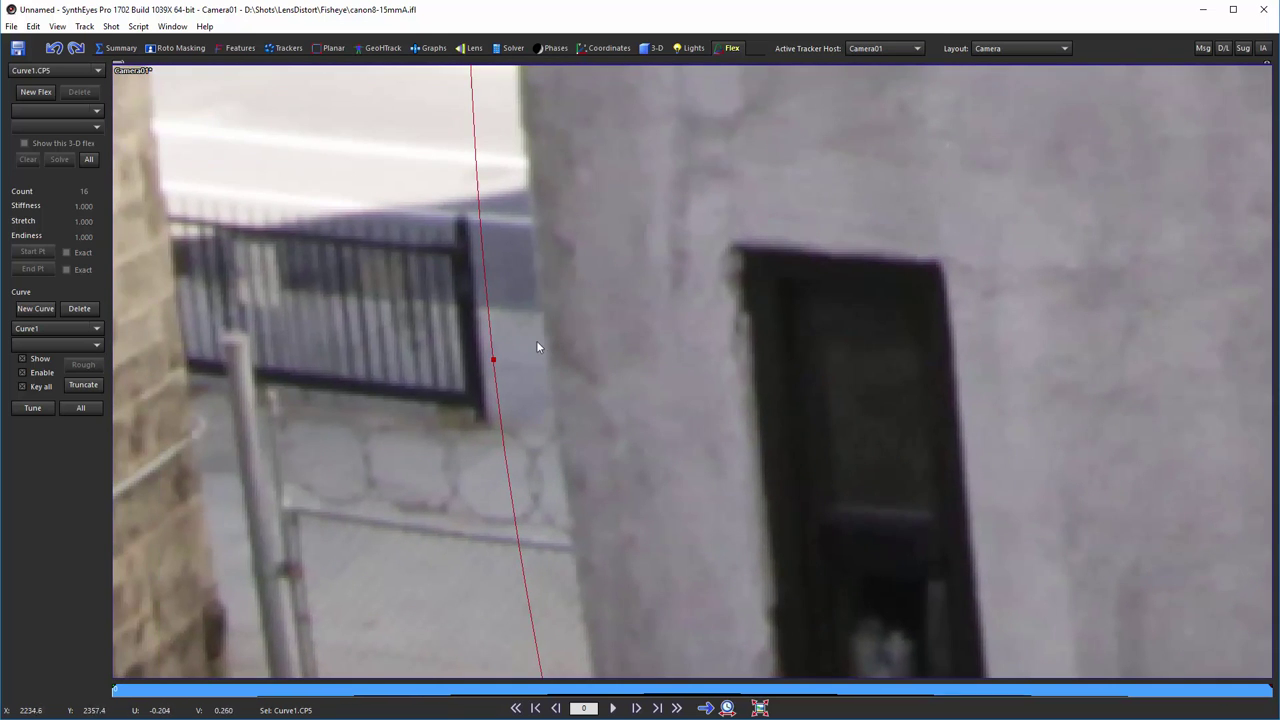
{"action": "left_click_drag", "start_coordinate": [491, 359], "coordinate": [544, 362]}
Step: Nudge the third point onto the wall edge while following the edge up toward the sky
{"action": "middle_click_drag", "start_coordinate": [605, 207], "coordinate": [638, 712]}
{"action": "middle_click_drag", "start_coordinate": [531, 182], "coordinate": [589, 506]}
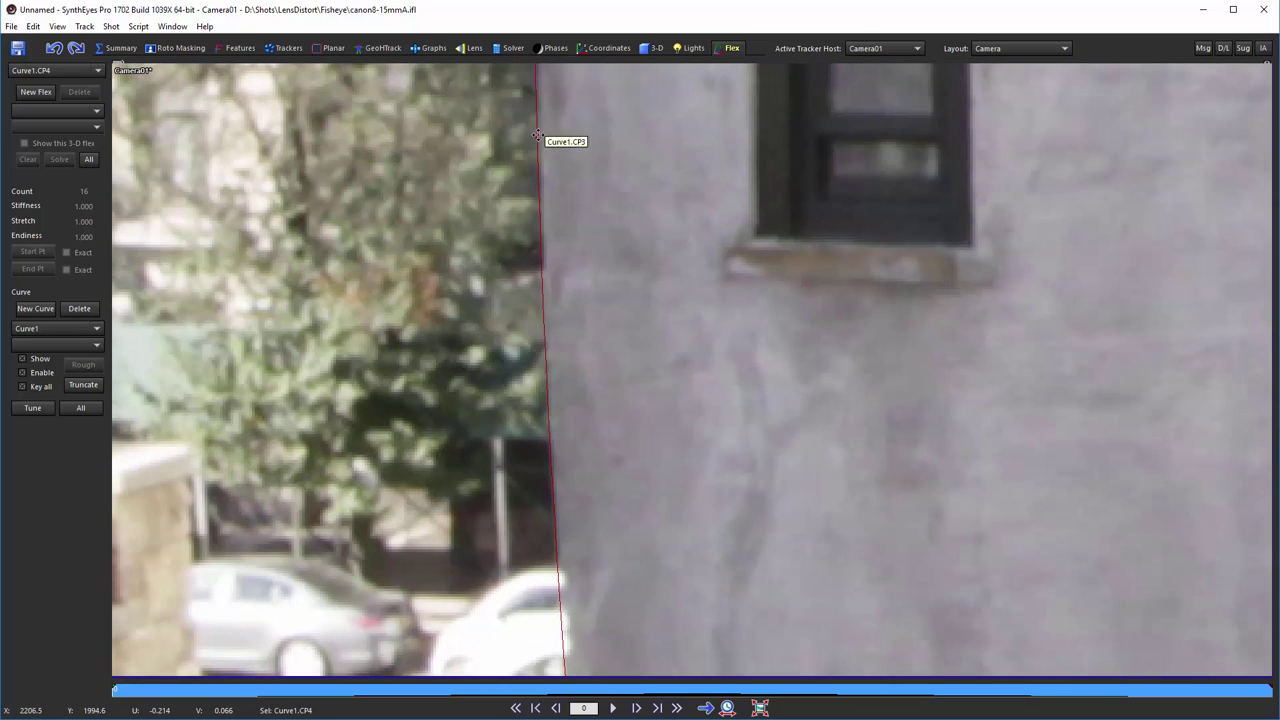
{"action": "left_click_drag", "start_coordinate": [537, 135], "coordinate": [542, 135]}
{"action": "middle_click_drag", "start_coordinate": [630, 122], "coordinate": [640, 494]}
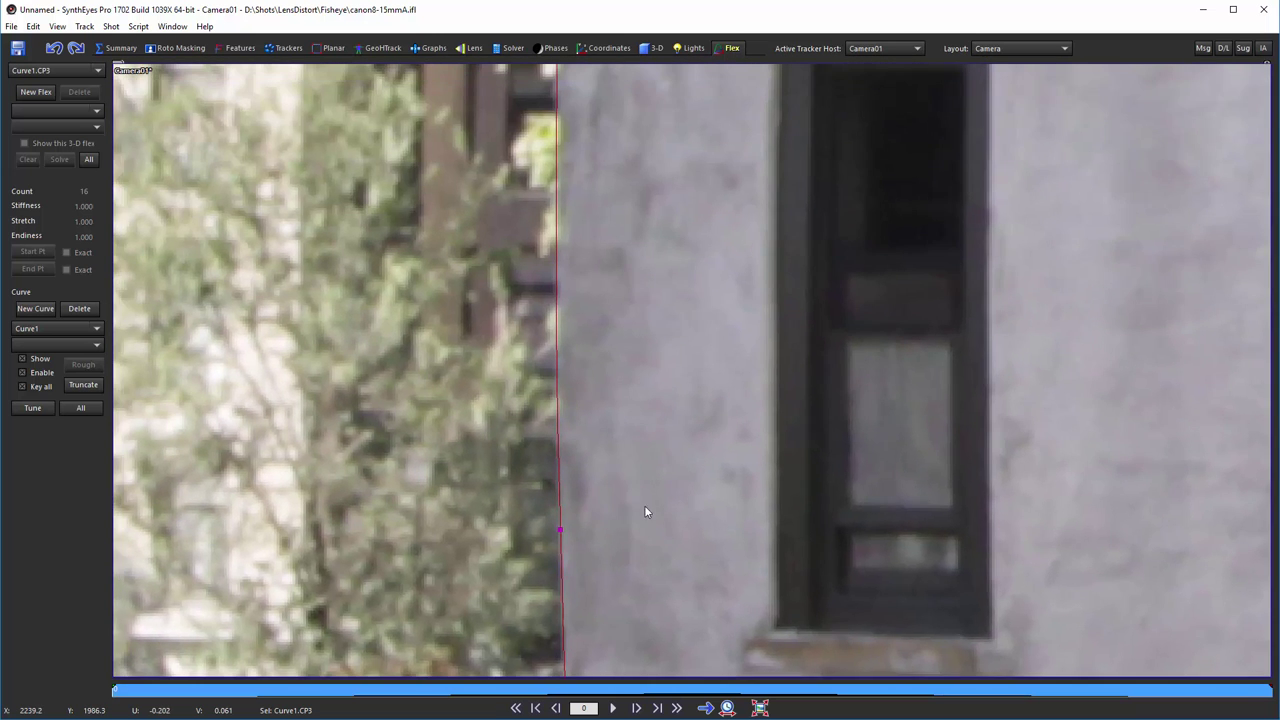
{"action": "middle_click_drag", "start_coordinate": [640, 277], "coordinate": [644, 540]}
{"action": "middle_click_drag", "start_coordinate": [646, 214], "coordinate": [649, 440]}
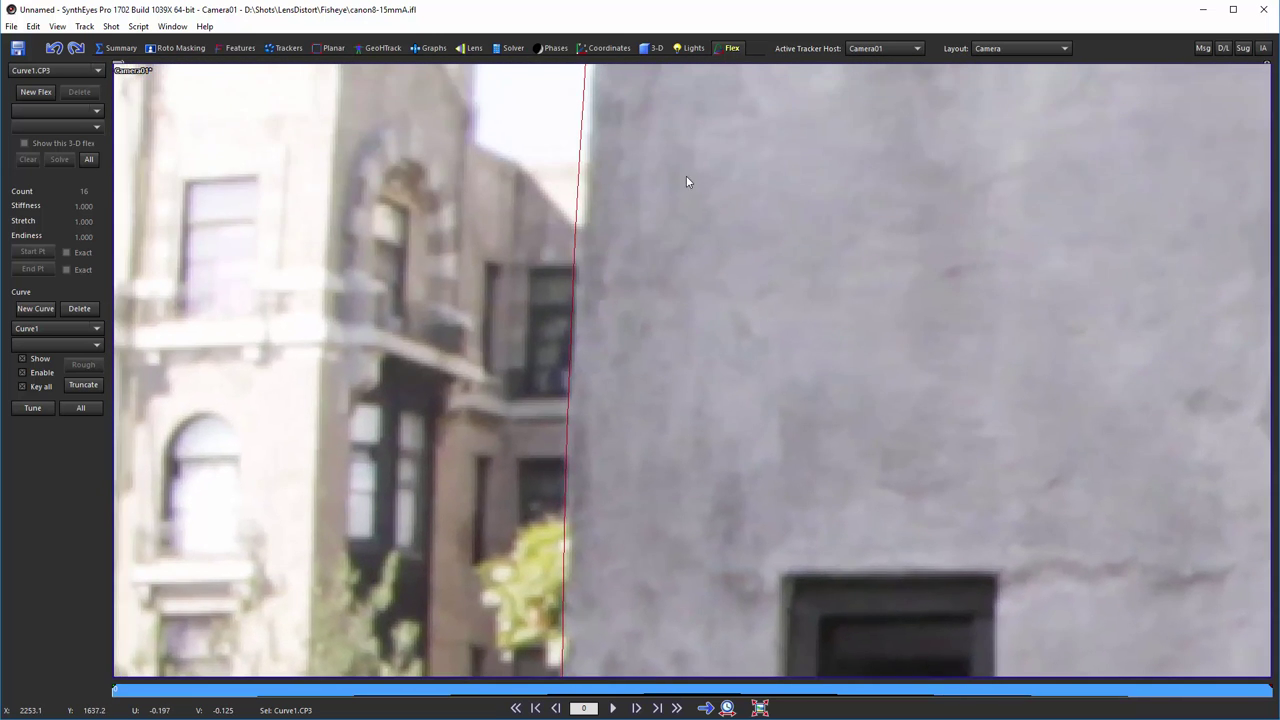
{"action": "middle_click_drag", "start_coordinate": [686, 182], "coordinate": [663, 491]}
{"action": "middle_click_drag", "start_coordinate": [669, 191], "coordinate": [669, 526]}
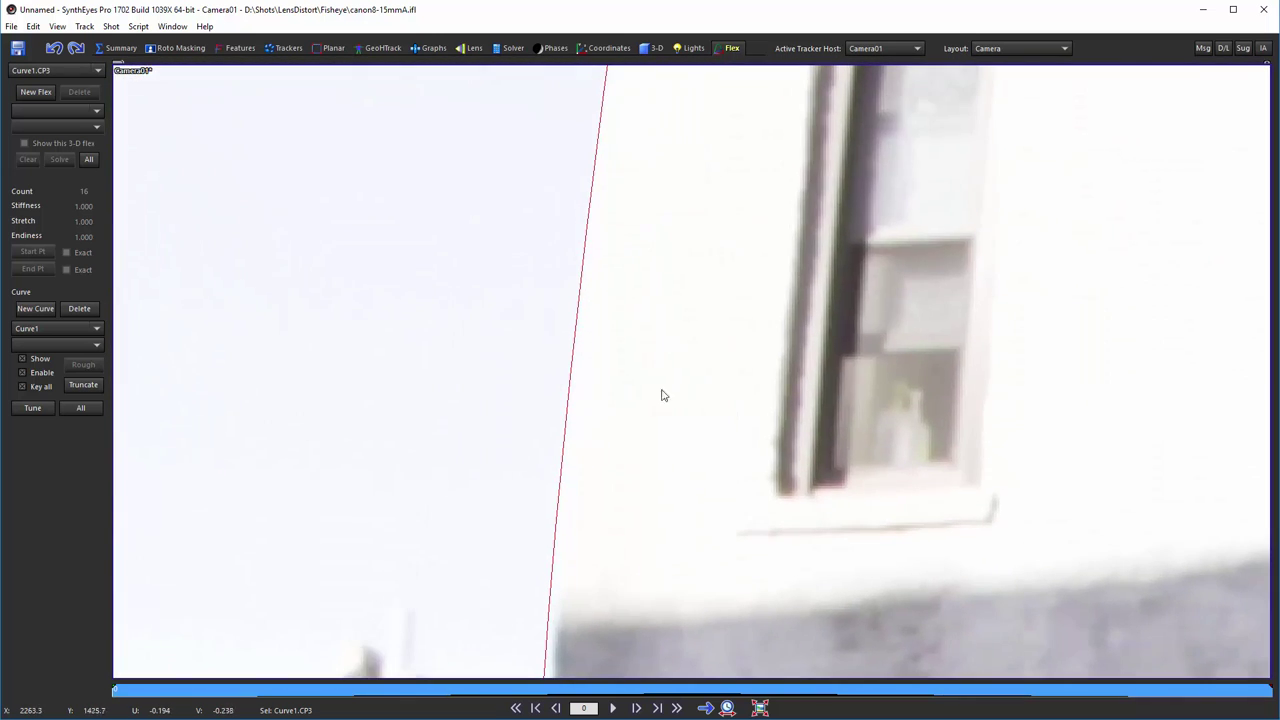
{"action": "middle_click_drag", "start_coordinate": [660, 340], "coordinate": [655, 436]}
Step: Move Curve1's top point onto the building's roof corner
{"action": "middle_click_drag", "start_coordinate": [686, 174], "coordinate": [708, 502]}
{"action": "scroll", "coordinate": [690, 390], "scroll_direction": "down", "scroll_amount": 10}
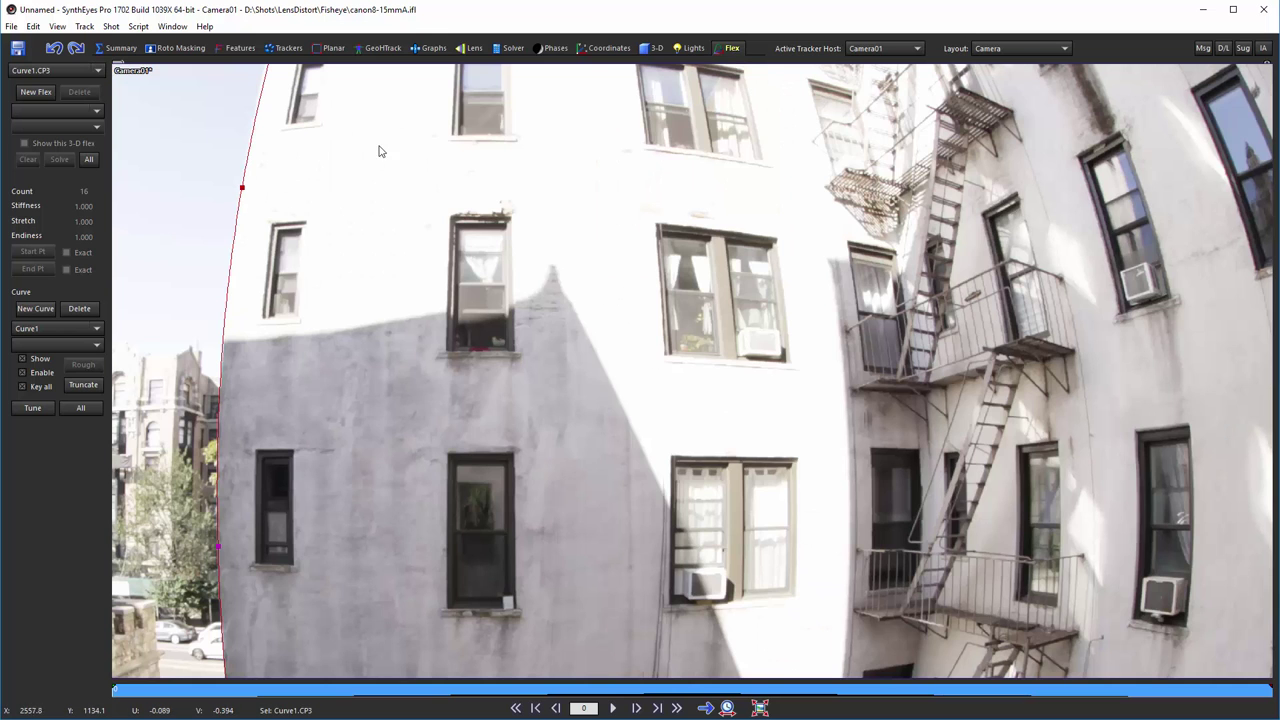
{"action": "middle_click_drag", "start_coordinate": [379, 151], "coordinate": [969, 586]}
{"action": "scroll", "coordinate": [812, 285], "scroll_direction": "up", "scroll_amount": 8}
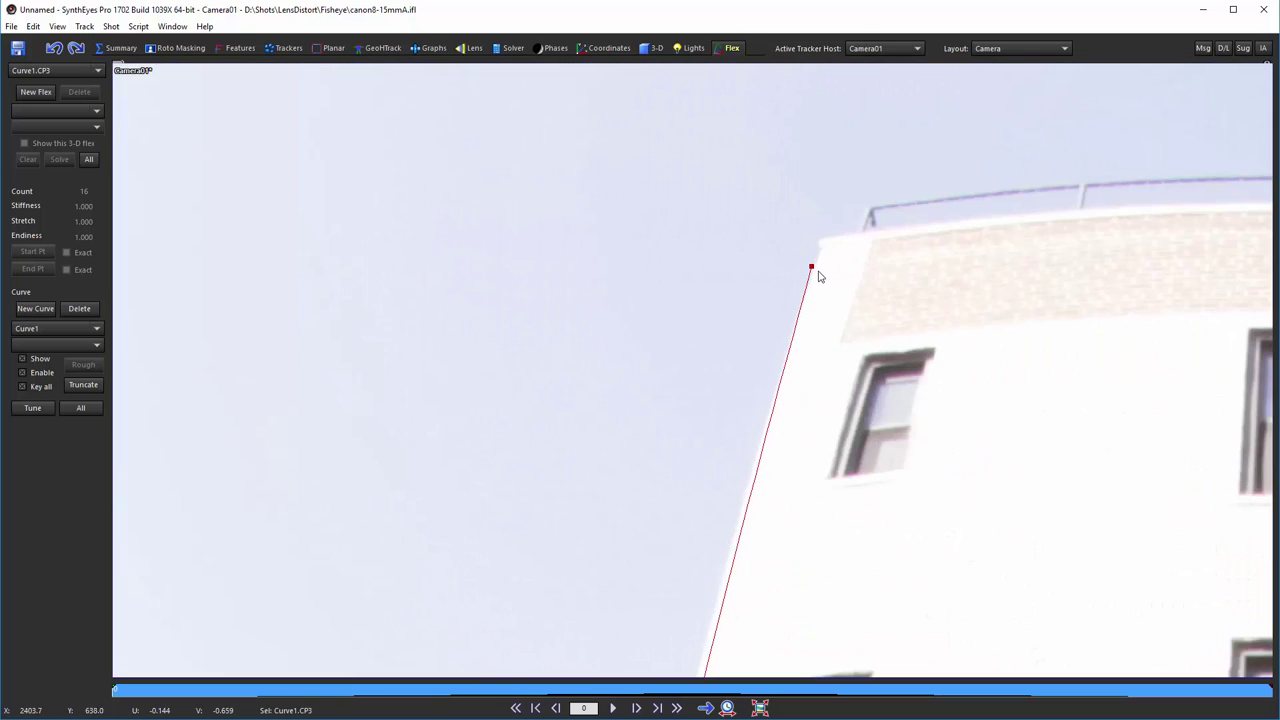
{"action": "left_click_drag", "start_coordinate": [810, 266], "coordinate": [817, 257]}
{"action": "scroll", "coordinate": [809, 337], "scroll_direction": "up", "scroll_amount": 2}
Step: Add two control points to Curve1 and bend them onto the sloping building edge
{"action": "scroll", "coordinate": [809, 337], "scroll_direction": "down", "scroll_amount": 10}
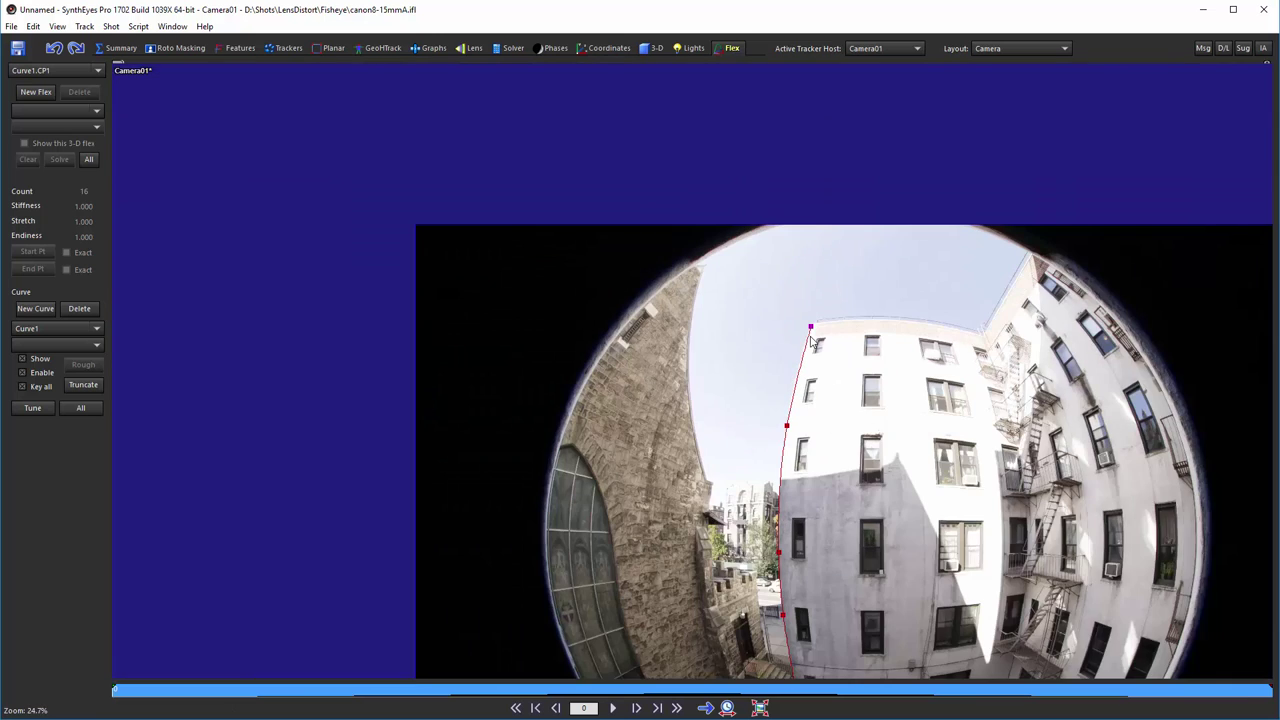
{"action": "scroll", "coordinate": [812, 340], "scroll_direction": "up", "scroll_amount": 10}
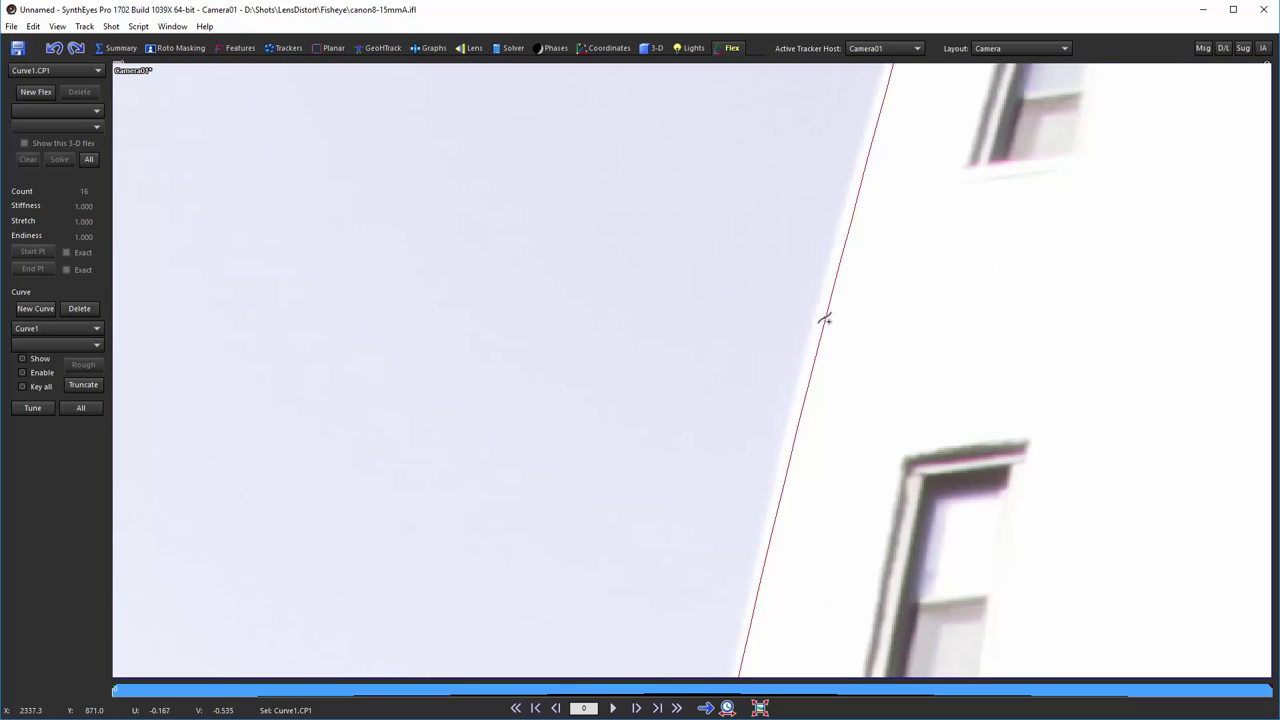
{"action": "left_click", "coordinate": [827, 310]}
{"action": "left_click_drag", "start_coordinate": [827, 310], "coordinate": [817, 306]}
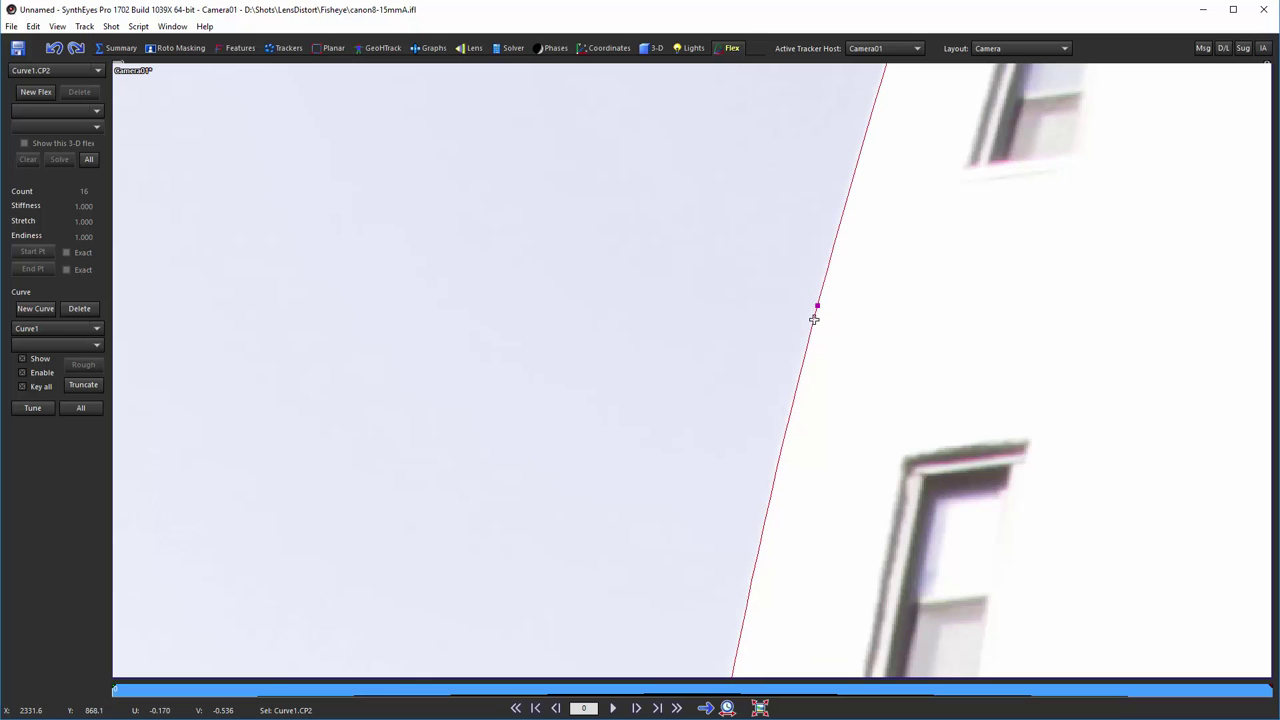
{"action": "scroll", "coordinate": [814, 320], "scroll_direction": "down", "scroll_amount": 5}
{"action": "scroll", "coordinate": [798, 371], "scroll_direction": "up", "scroll_amount": 8}
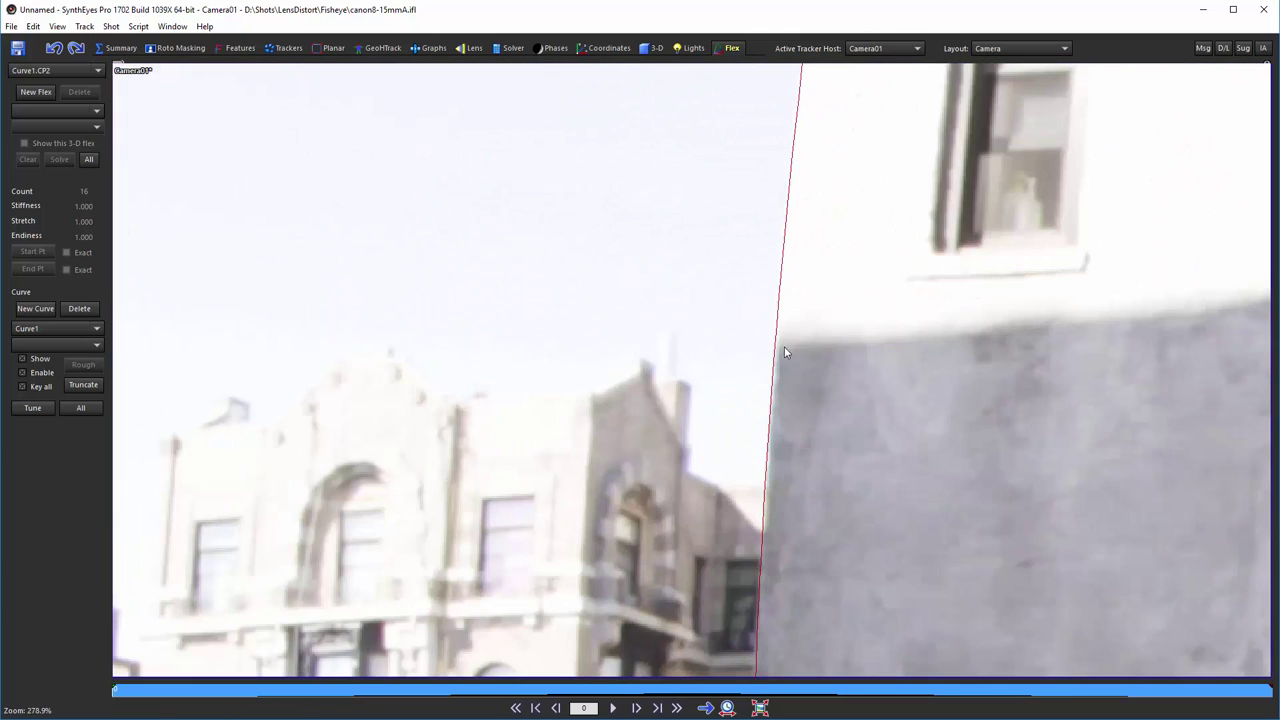
{"action": "left_click", "coordinate": [777, 313]}
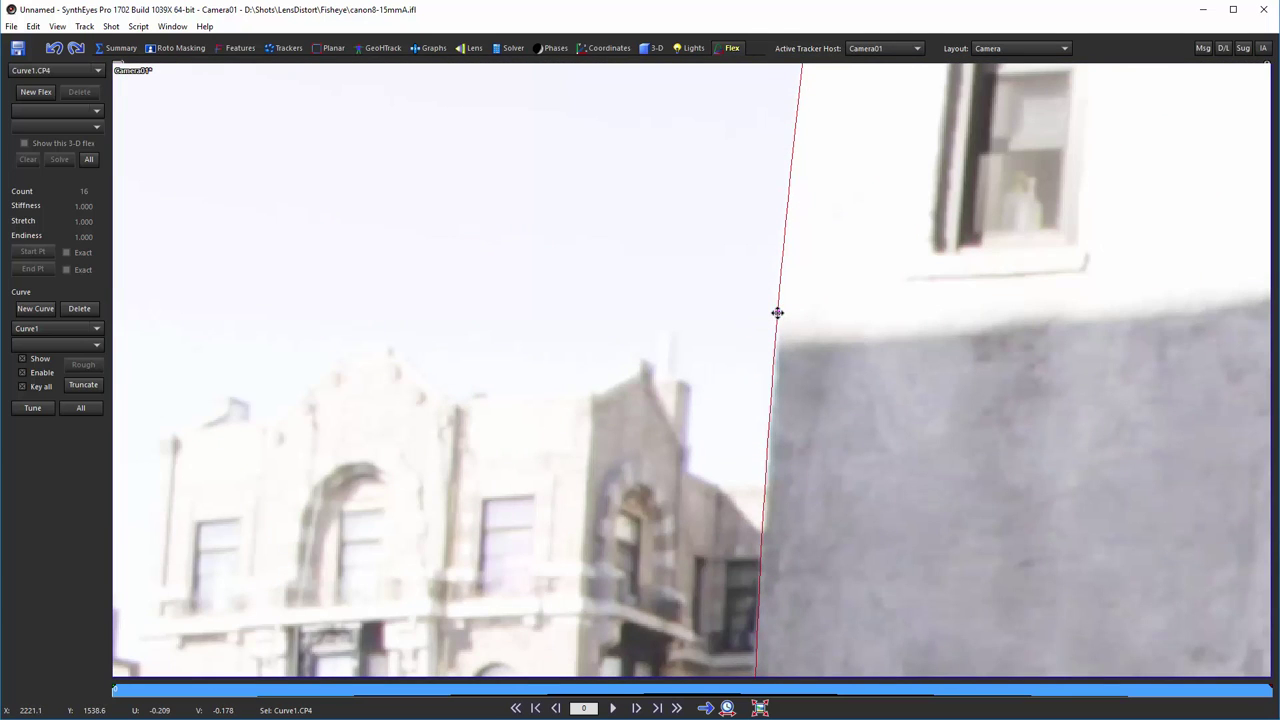
{"action": "left_click_drag", "start_coordinate": [777, 310], "coordinate": [778, 313]}
Step: Pan down along Curve1 to check its lower end beside the stairs
{"action": "scroll", "coordinate": [790, 350], "scroll_direction": "down", "scroll_amount": 5}
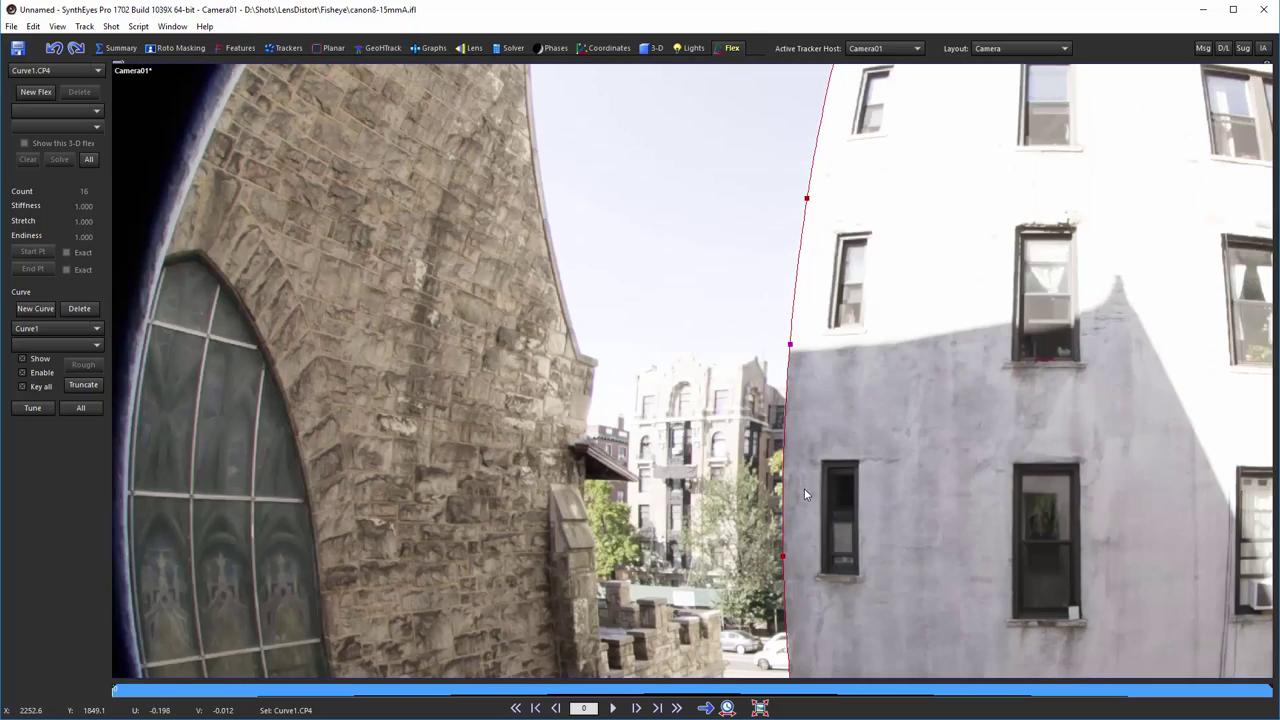
{"action": "scroll", "coordinate": [810, 420], "scroll_direction": "up", "scroll_amount": 1}
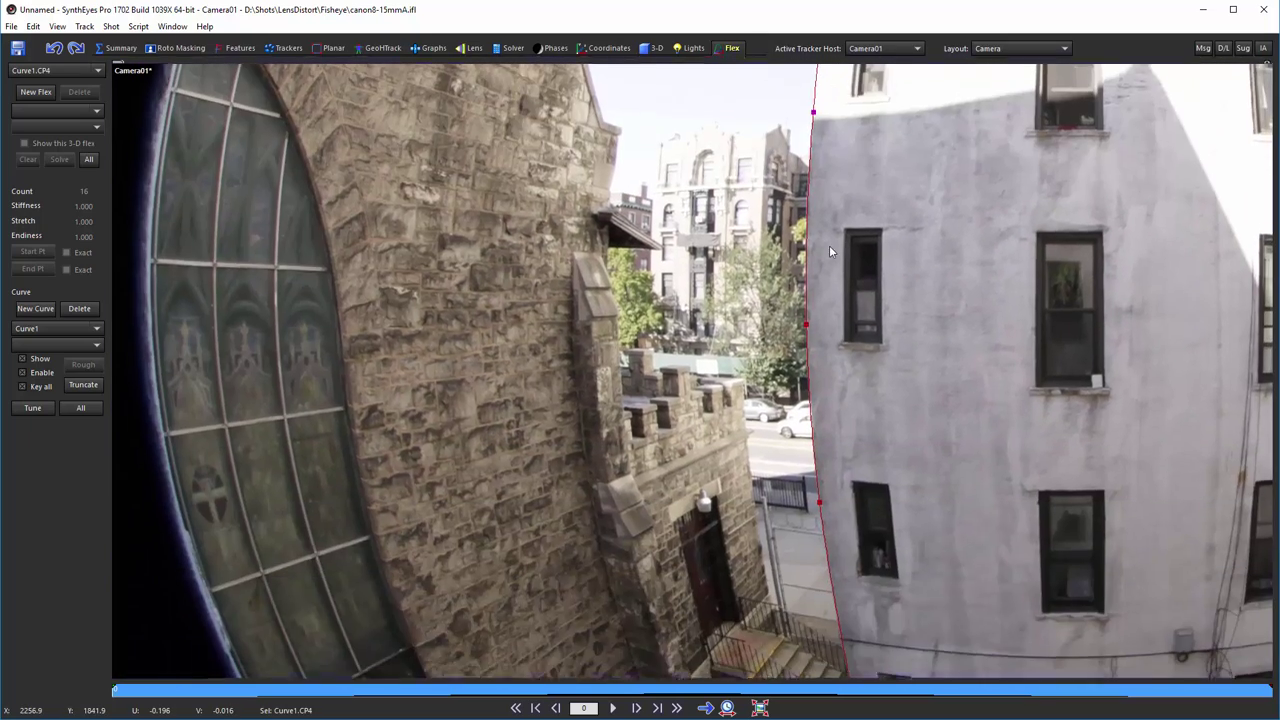
{"action": "scroll", "coordinate": [829, 246], "scroll_direction": "up", "scroll_amount": 5}
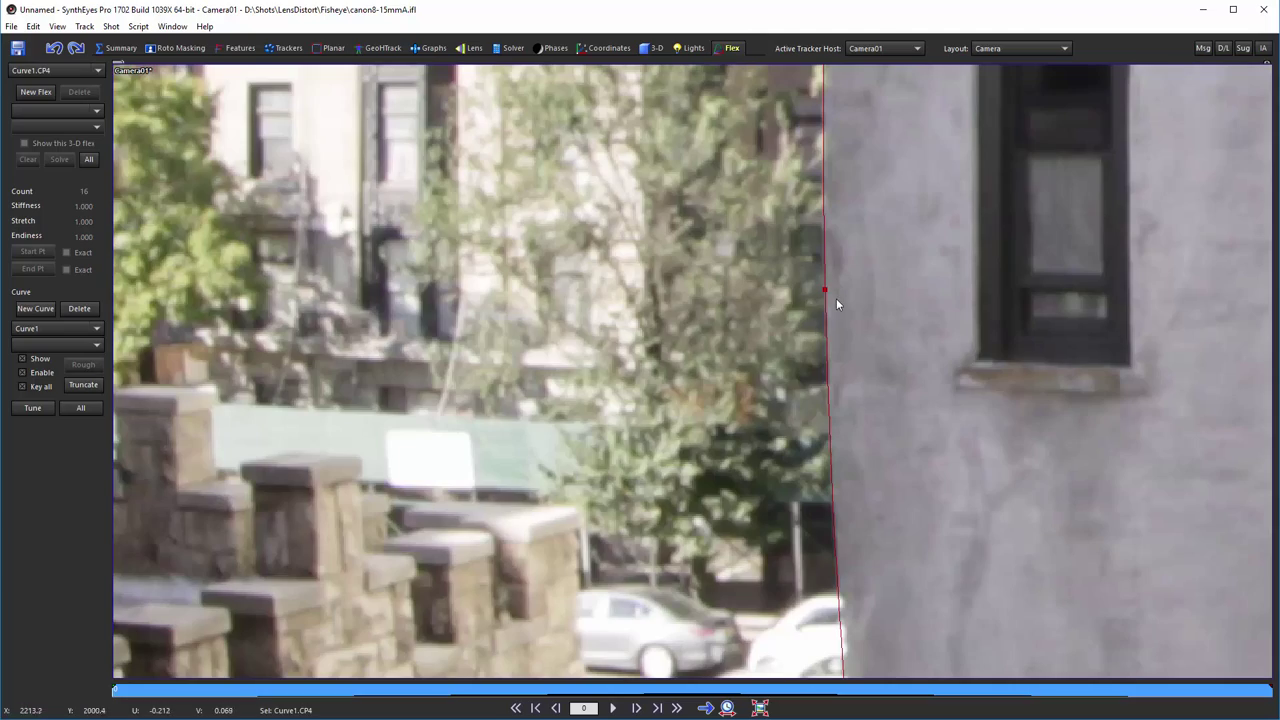
{"action": "scroll", "coordinate": [815, 260], "scroll_direction": "up", "scroll_amount": 3}
{"action": "scroll", "coordinate": [805, 290], "scroll_direction": "down", "scroll_amount": 4}
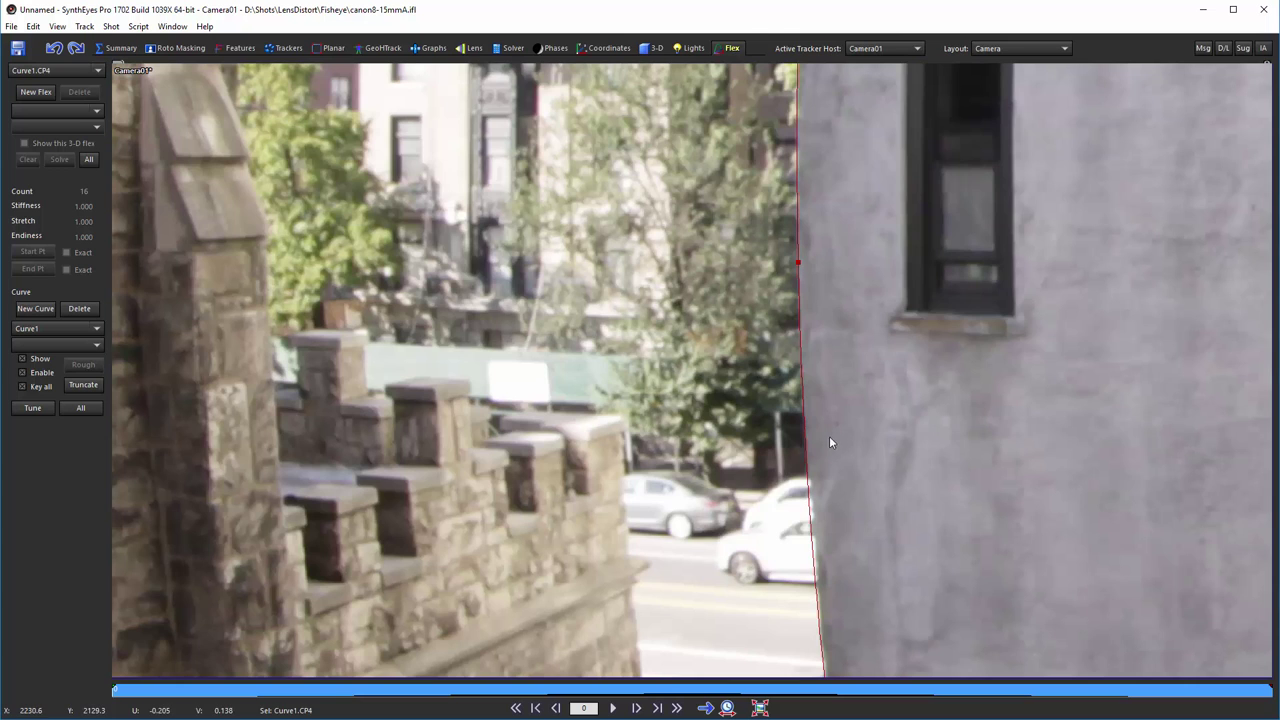
{"action": "middle_click_drag", "start_coordinate": [829, 436], "coordinate": [822, 118]}
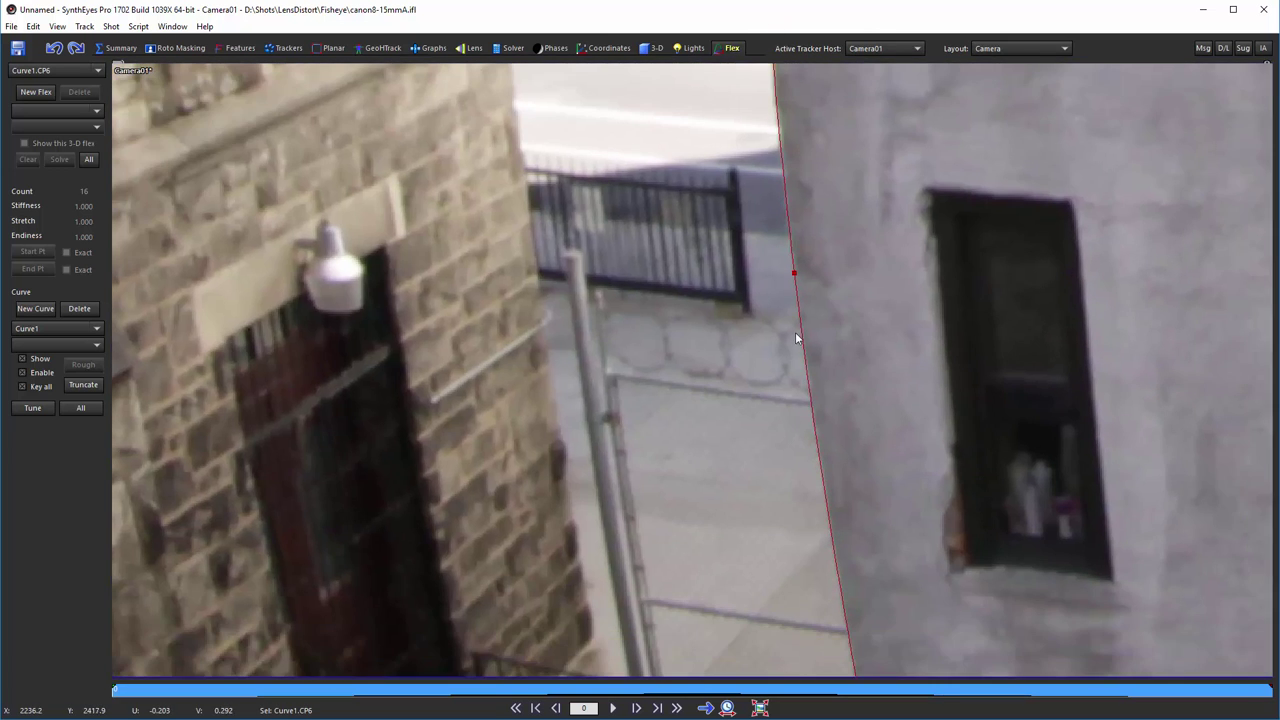
{"action": "scroll", "coordinate": [793, 322], "scroll_direction": "down", "scroll_amount": 2}
{"action": "scroll", "coordinate": [844, 372], "scroll_direction": "down", "scroll_amount": 2}
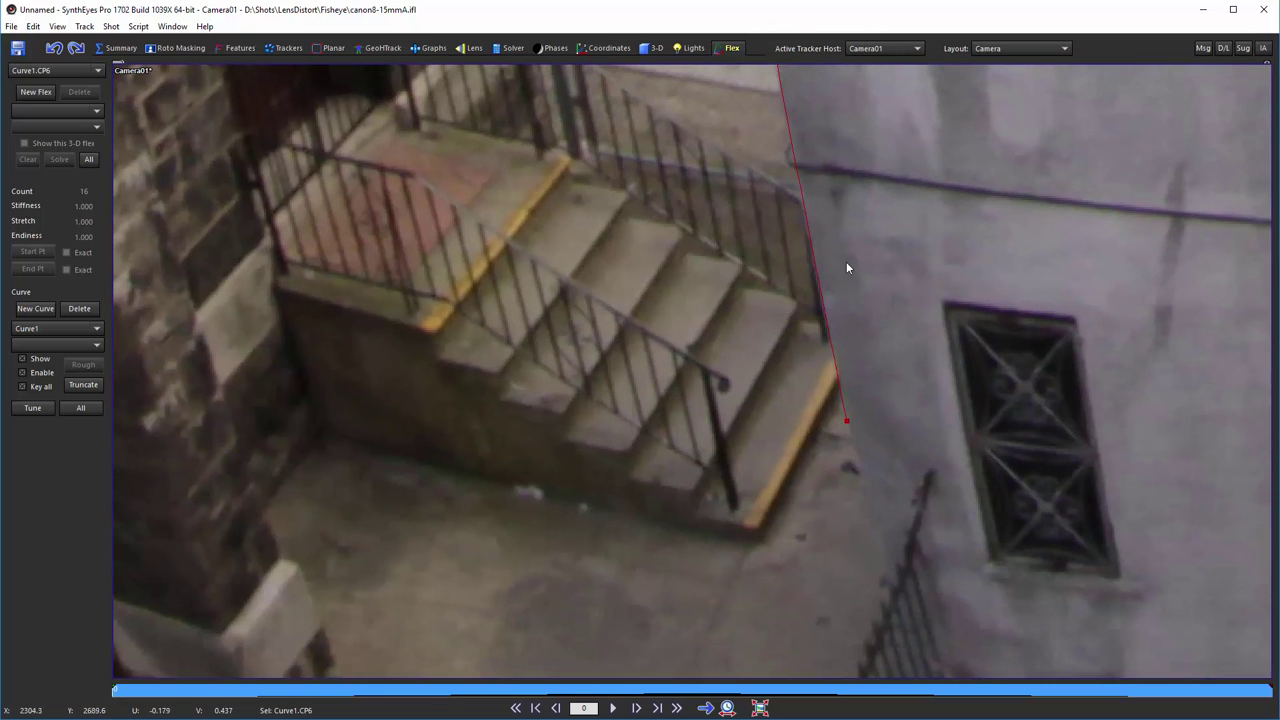
{"action": "scroll", "coordinate": [838, 264], "scroll_direction": "up", "scroll_amount": 3}
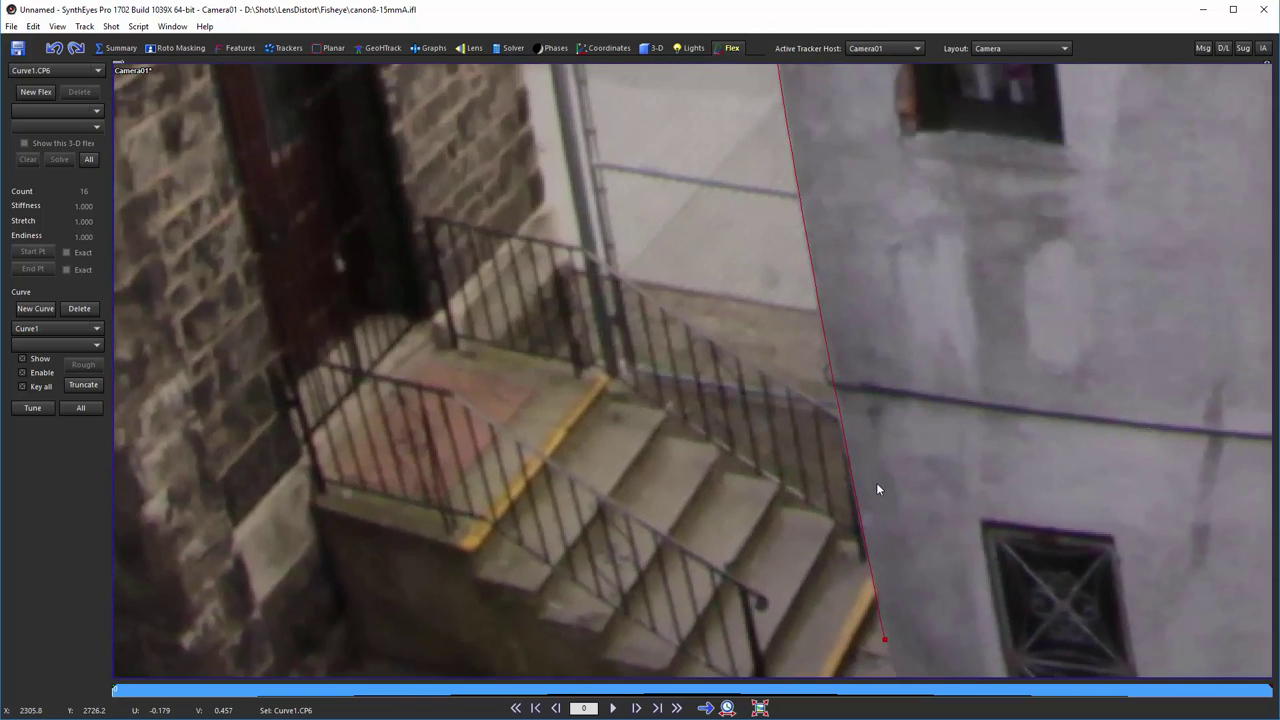
{"action": "middle_click_drag", "start_coordinate": [878, 489], "coordinate": [858, 190]}
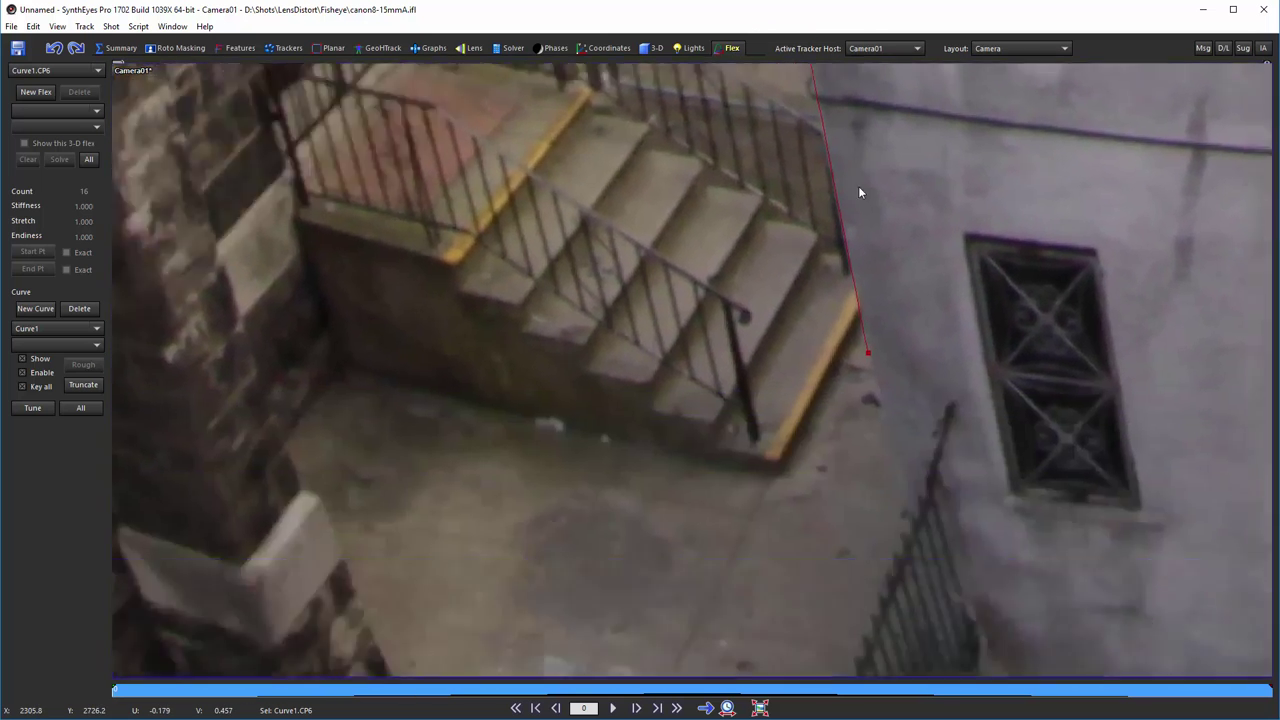
{"action": "scroll", "coordinate": [906, 460], "scroll_direction": "up", "scroll_amount": 4}
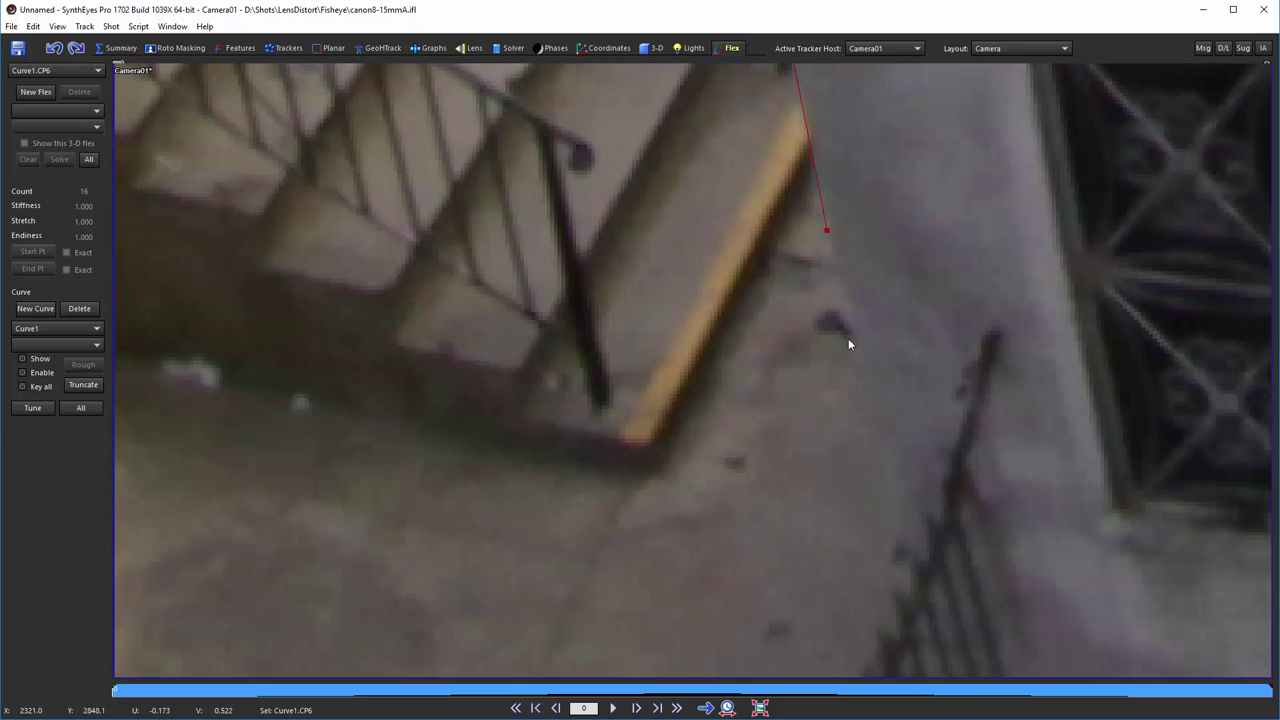
{"action": "scroll", "coordinate": [836, 300], "scroll_direction": "down", "scroll_amount": 5}
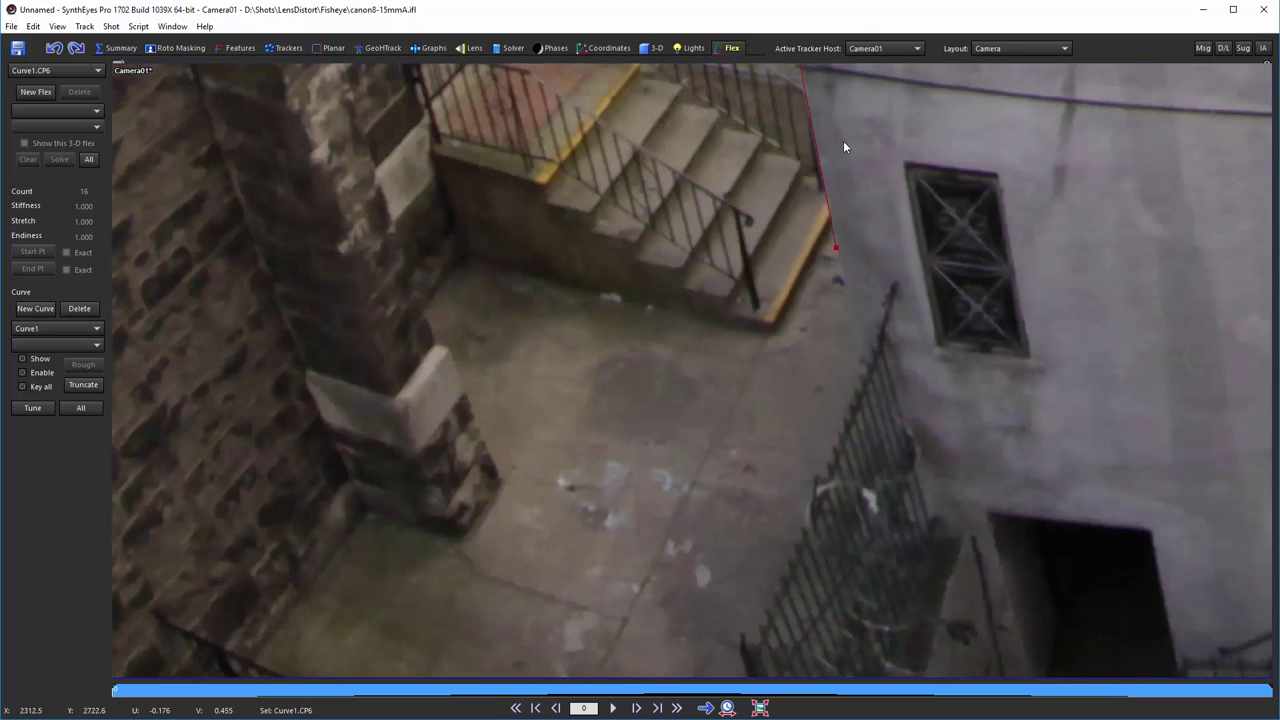
{"action": "middle_click_drag", "start_coordinate": [840, 251], "coordinate": [856, 637]}
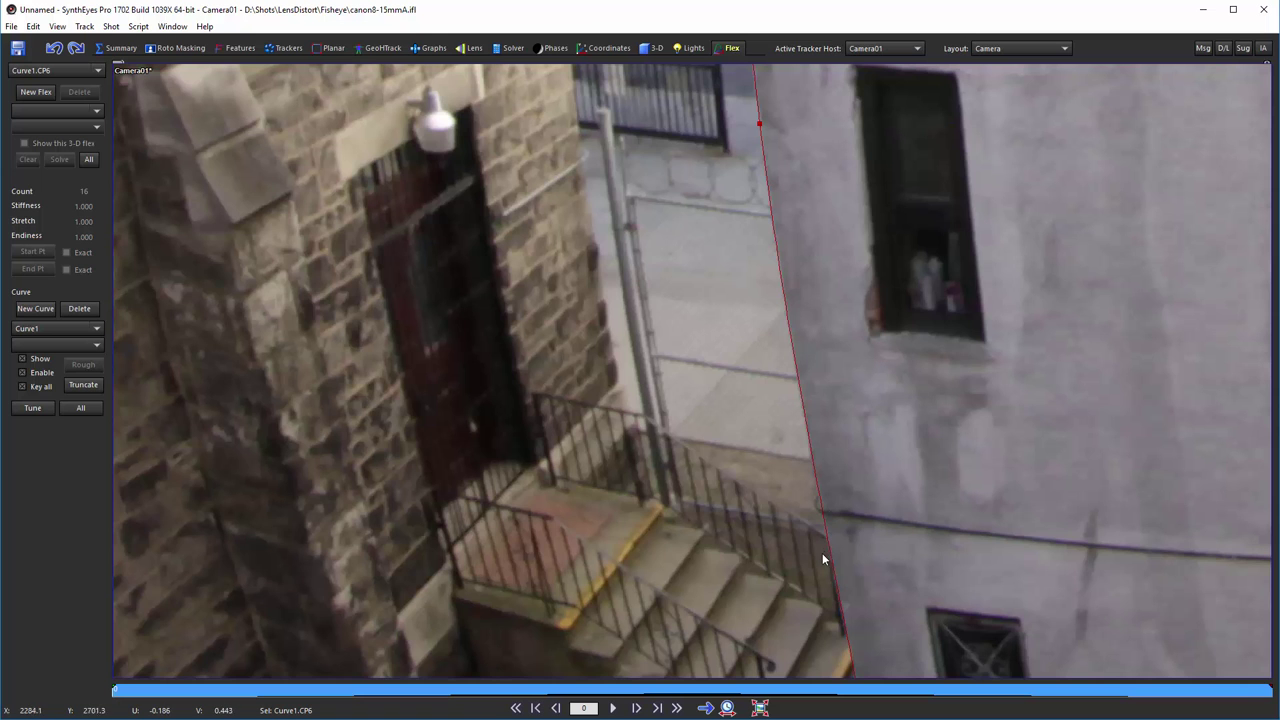
Step: Follow Curve1 back up the building edge to the rooftop to check its fit
{"action": "middle_click_drag", "start_coordinate": [774, 133], "coordinate": [791, 513]}
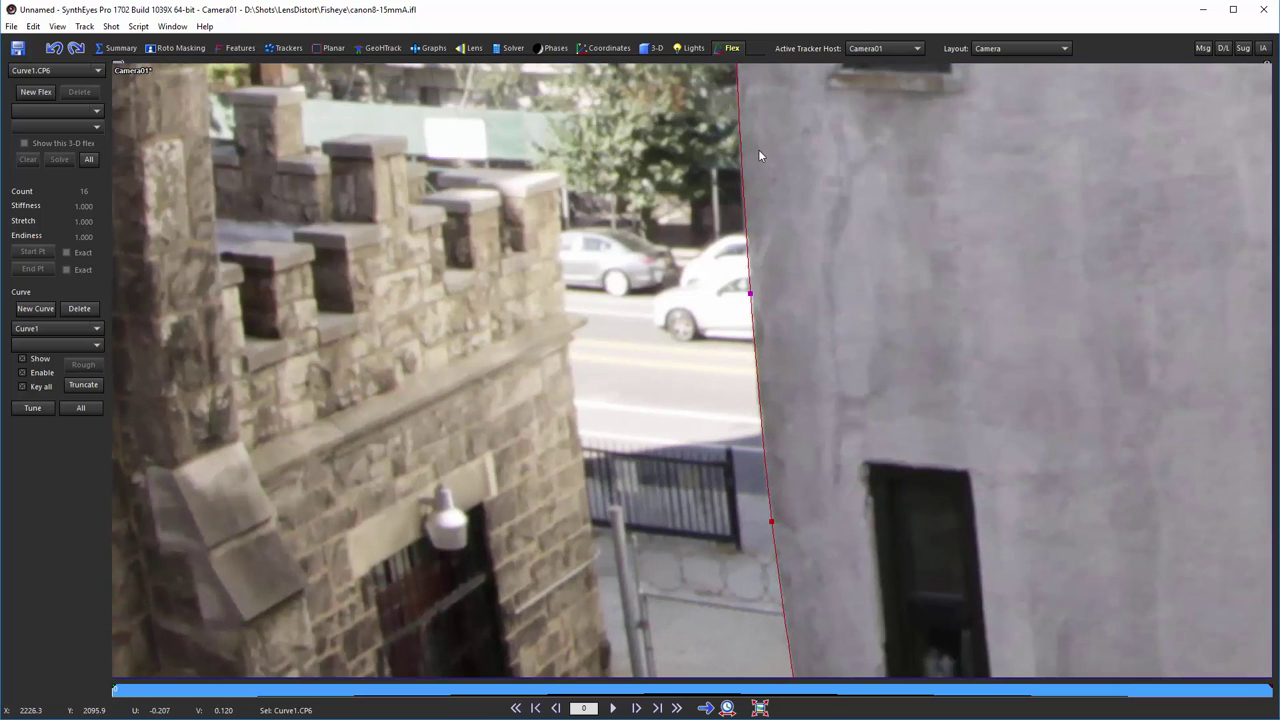
{"action": "middle_click_drag", "start_coordinate": [763, 163], "coordinate": [766, 543]}
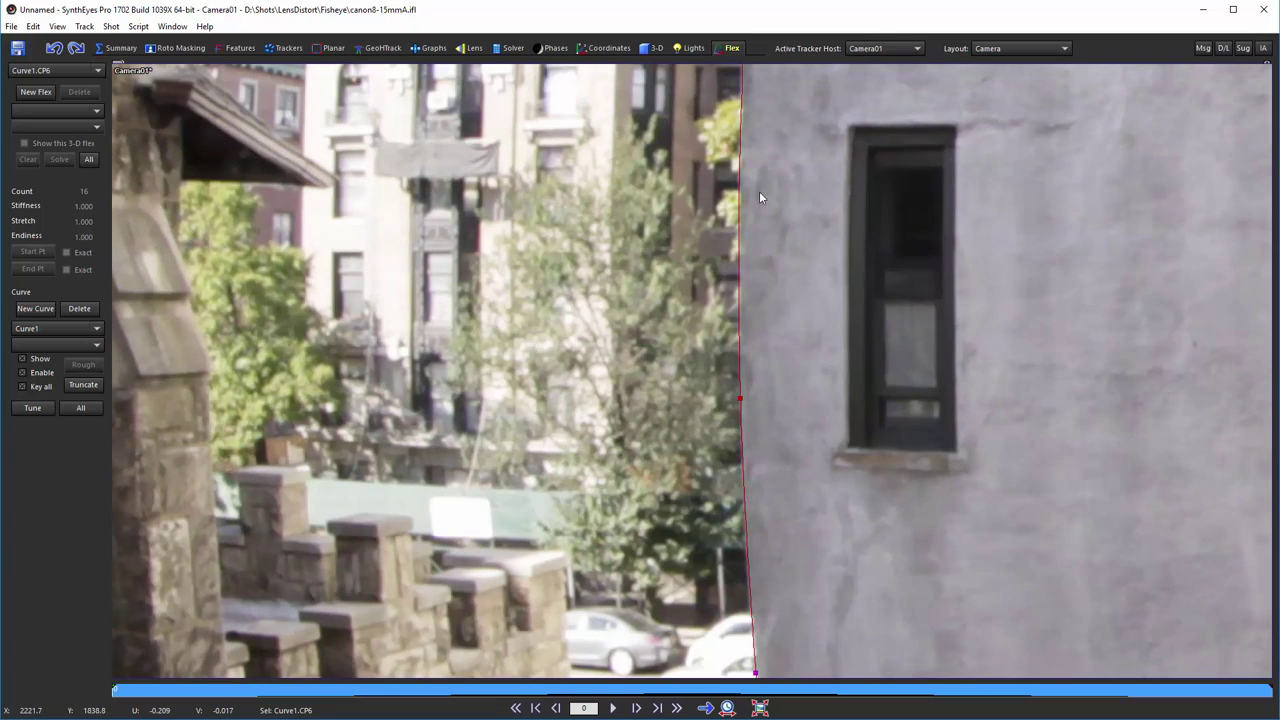
{"action": "middle_click_drag", "start_coordinate": [759, 197], "coordinate": [778, 537]}
{"action": "middle_click_drag", "start_coordinate": [789, 241], "coordinate": [775, 474]}
{"action": "middle_click_drag", "start_coordinate": [780, 126], "coordinate": [751, 386]}
{"action": "scroll", "coordinate": [793, 255], "scroll_direction": "down", "scroll_amount": 1}
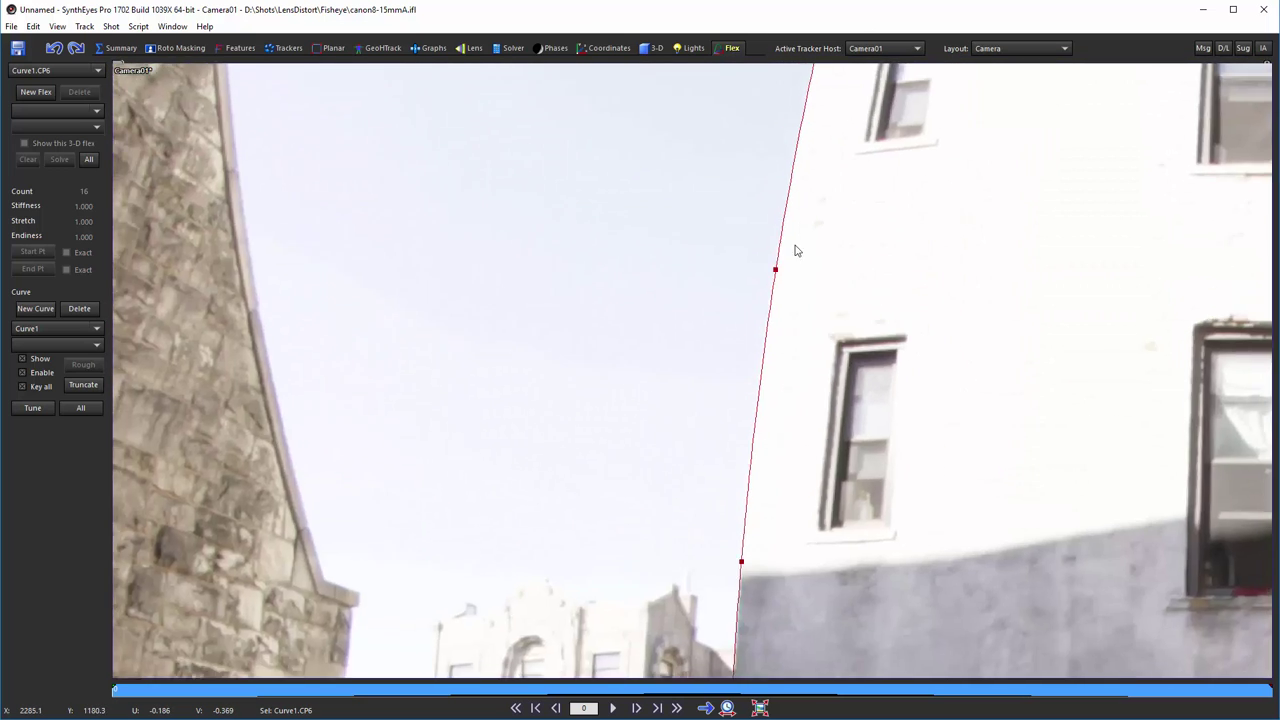
{"action": "scroll", "coordinate": [770, 315], "scroll_direction": "down", "scroll_amount": 3}
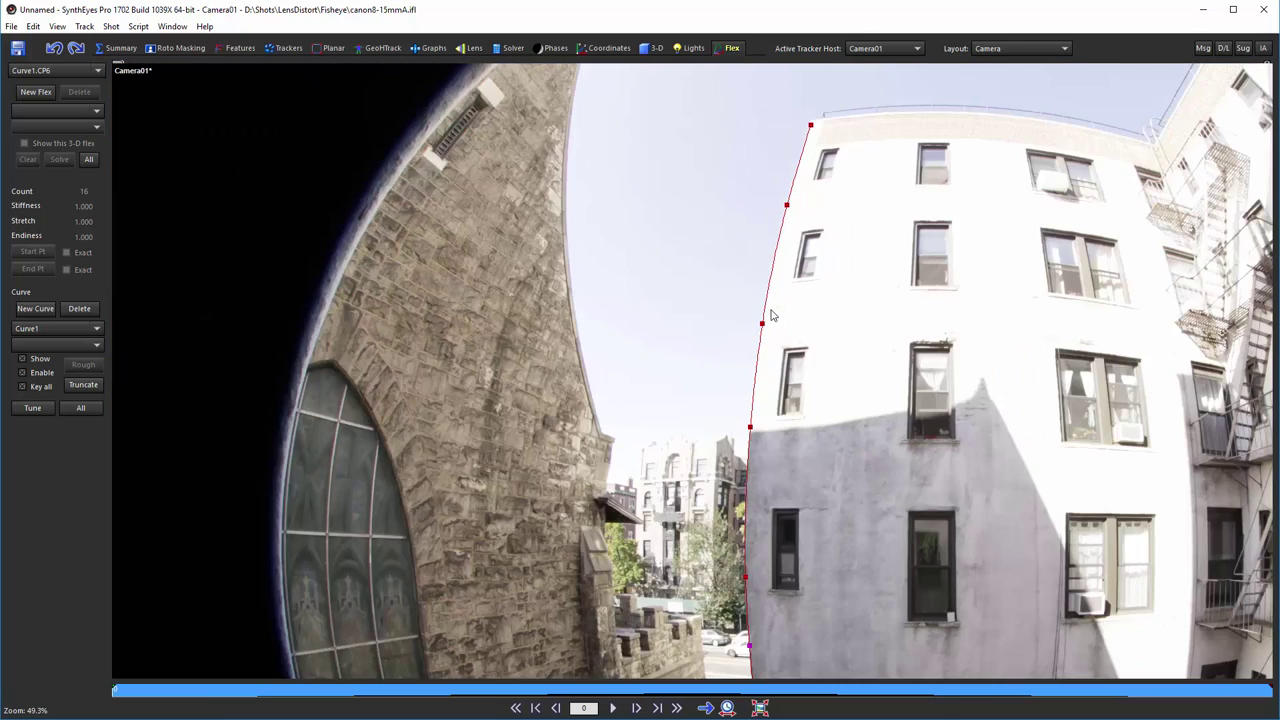
{"action": "scroll", "coordinate": [762, 267], "scroll_direction": "down", "scroll_amount": 1}
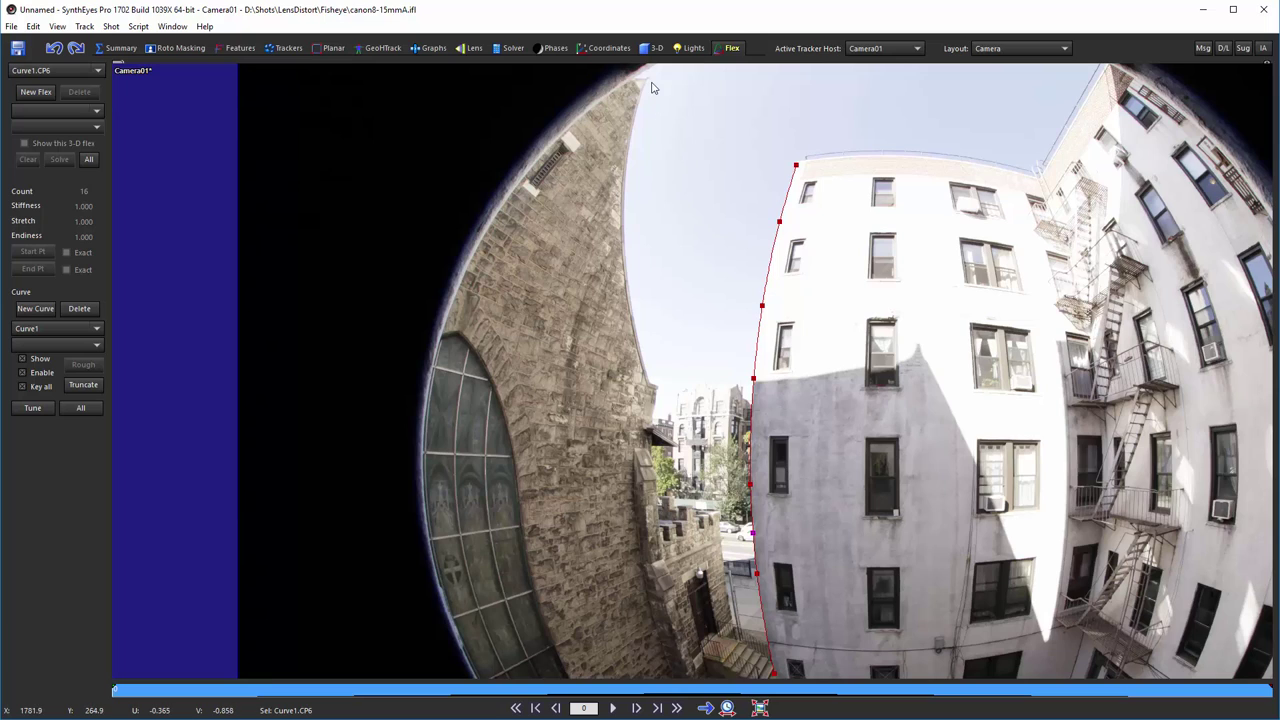
Step: Start Curve2 and place points down the stone church's right edge from its top
{"action": "left_click", "coordinate": [35, 309]}
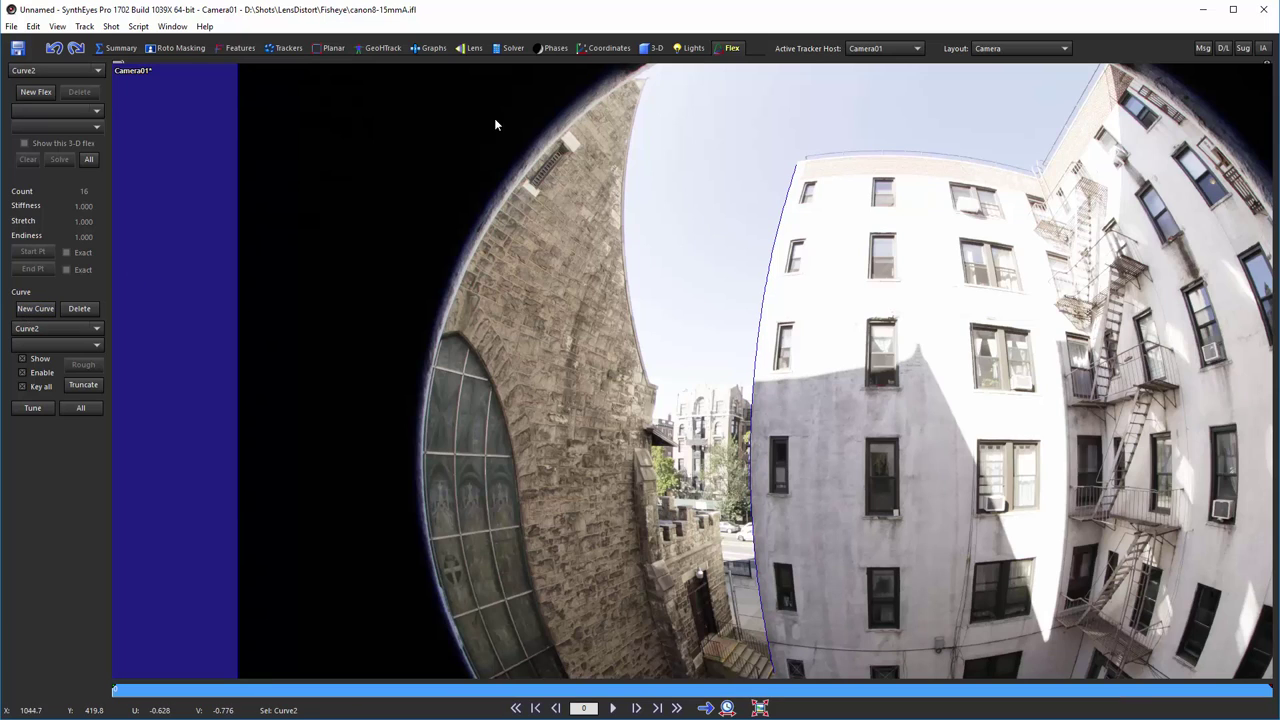
{"action": "left_click", "coordinate": [642, 91]}
{"action": "left_click", "coordinate": [629, 145]}
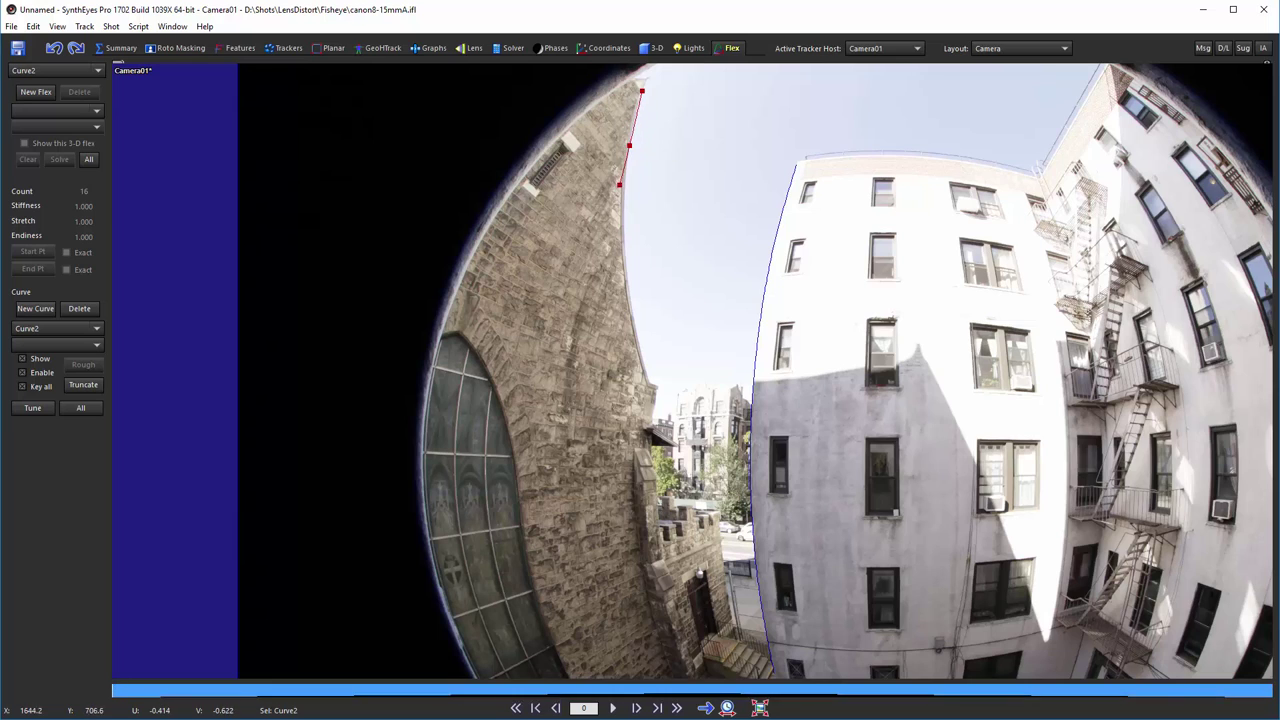
{"action": "left_click", "coordinate": [620, 217]}
{"action": "left_click", "coordinate": [627, 288]}
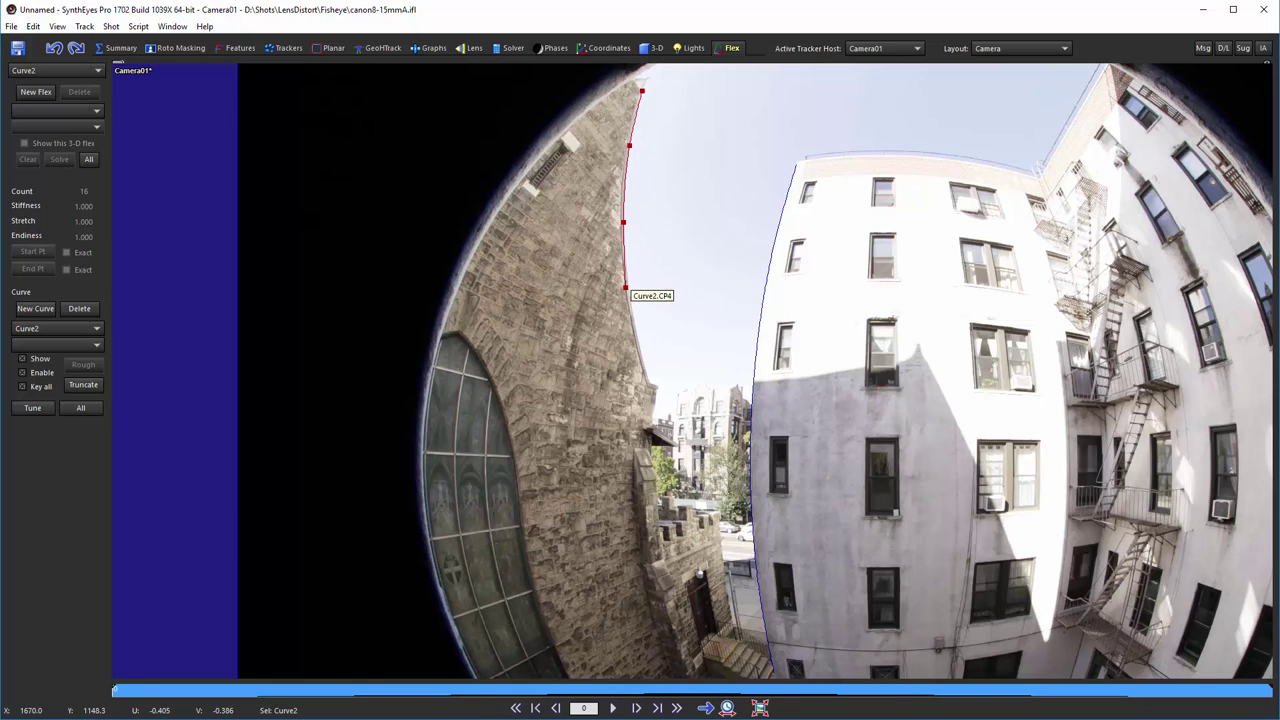
{"action": "left_click", "coordinate": [636, 337]}
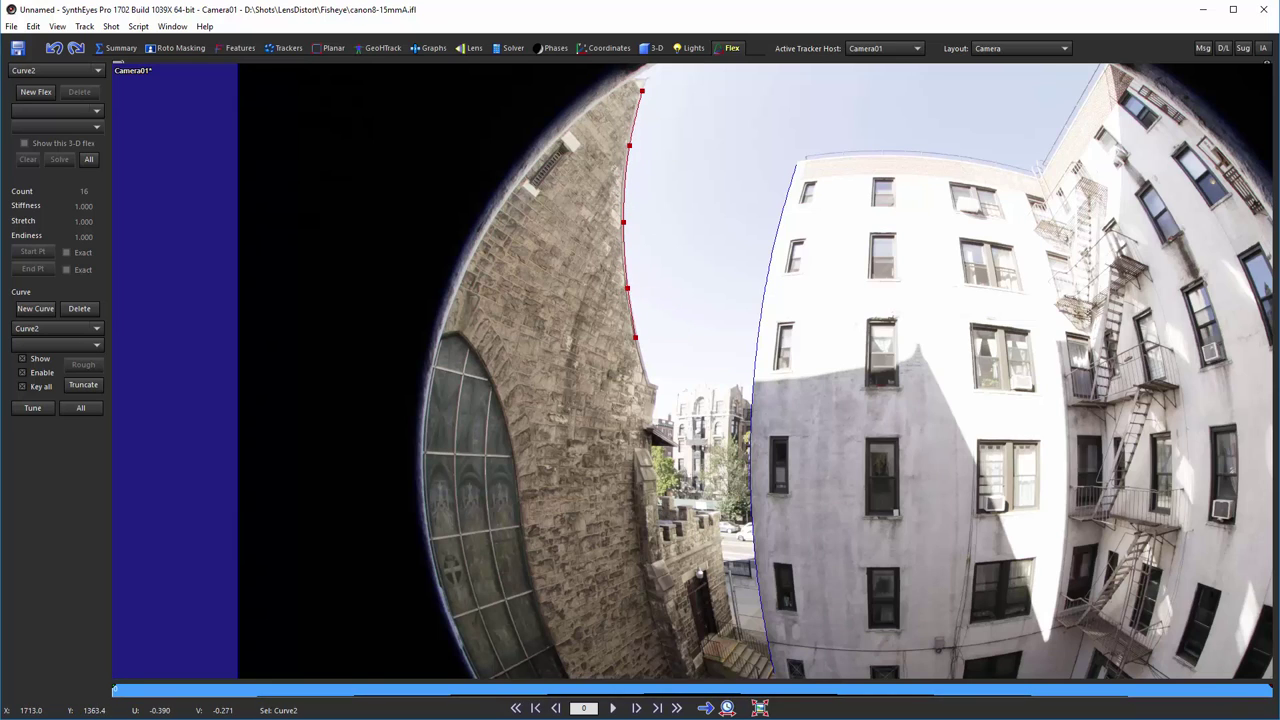
{"action": "left_click", "coordinate": [647, 384]}
Step: Remove Curve2's last point, set its end point on the church corner, and zoom to check the fit
{"action": "scroll", "coordinate": [647, 380], "scroll_direction": "up", "scroll_amount": 6}
{"action": "right_click", "coordinate": [669, 402]}
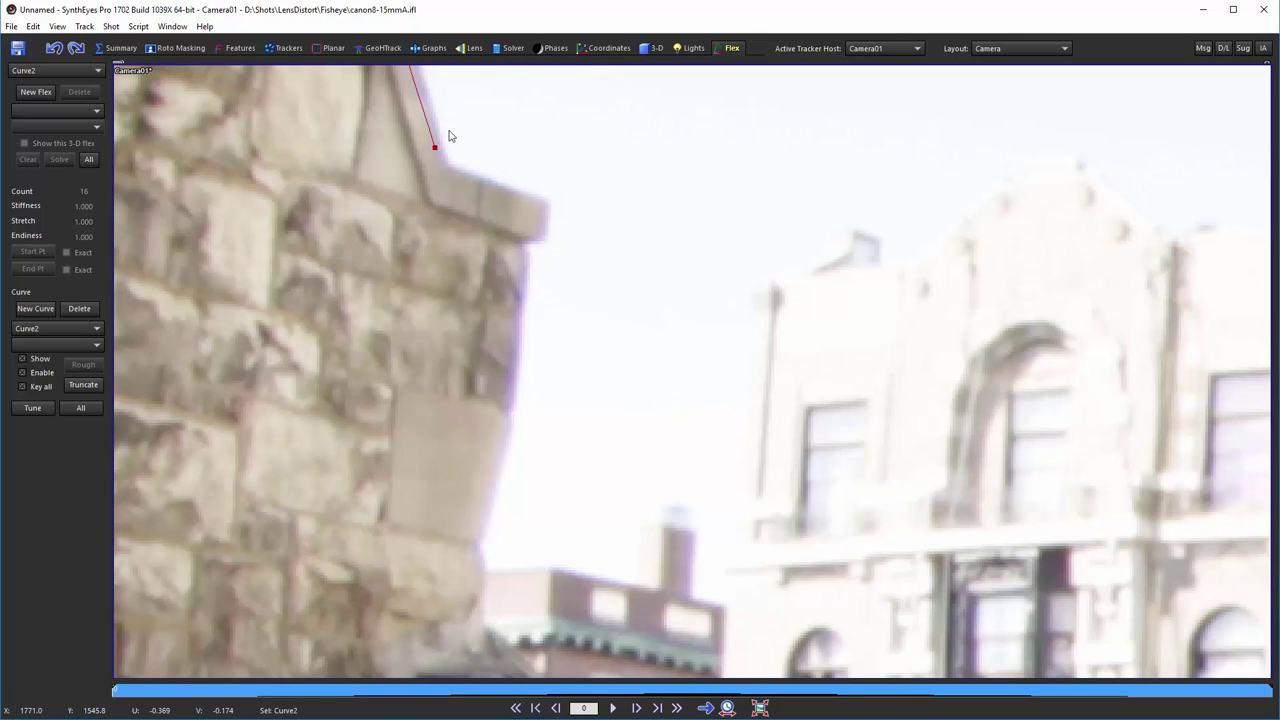
{"action": "middle_click_drag", "start_coordinate": [450, 133], "coordinate": [569, 400]}
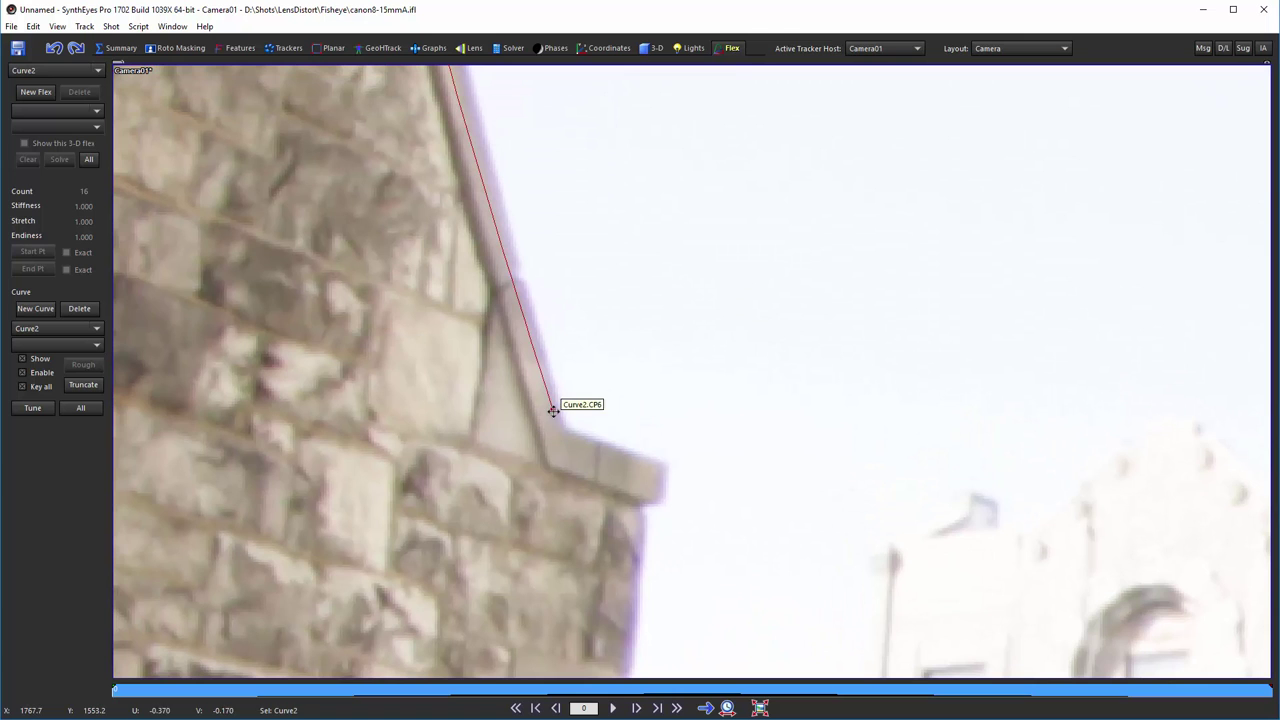
{"action": "left_click_drag", "start_coordinate": [551, 409], "coordinate": [563, 417]}
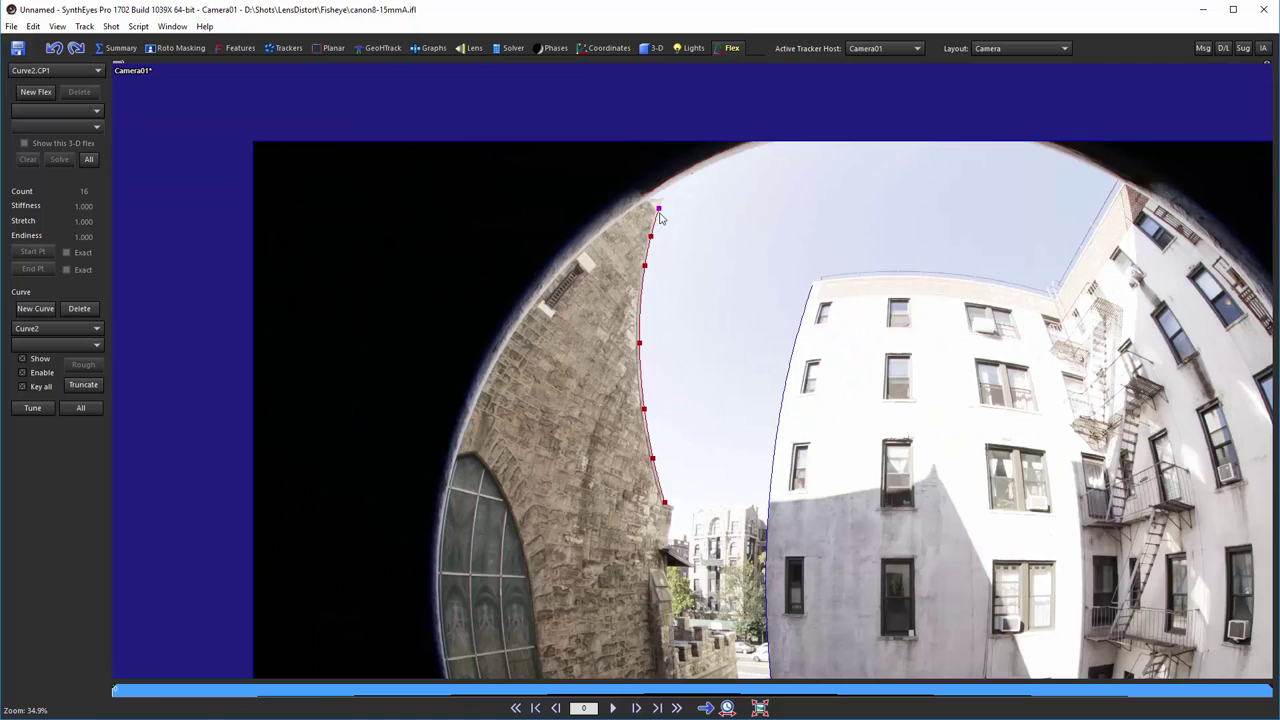
{"action": "scroll", "coordinate": [657, 510], "scroll_direction": "up", "scroll_amount": 10}
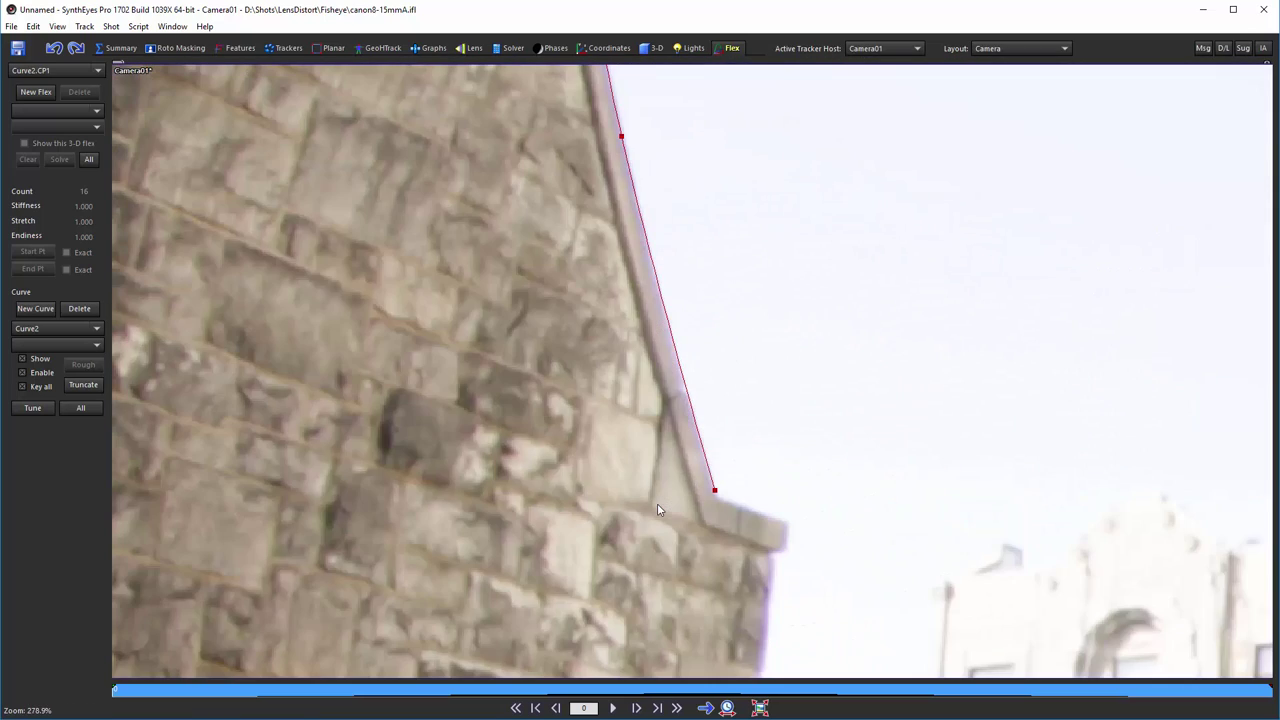
{"action": "scroll", "coordinate": [657, 510], "scroll_direction": "down", "scroll_amount": 5}
{"action": "scroll", "coordinate": [627, 411], "scroll_direction": "up", "scroll_amount": 4}
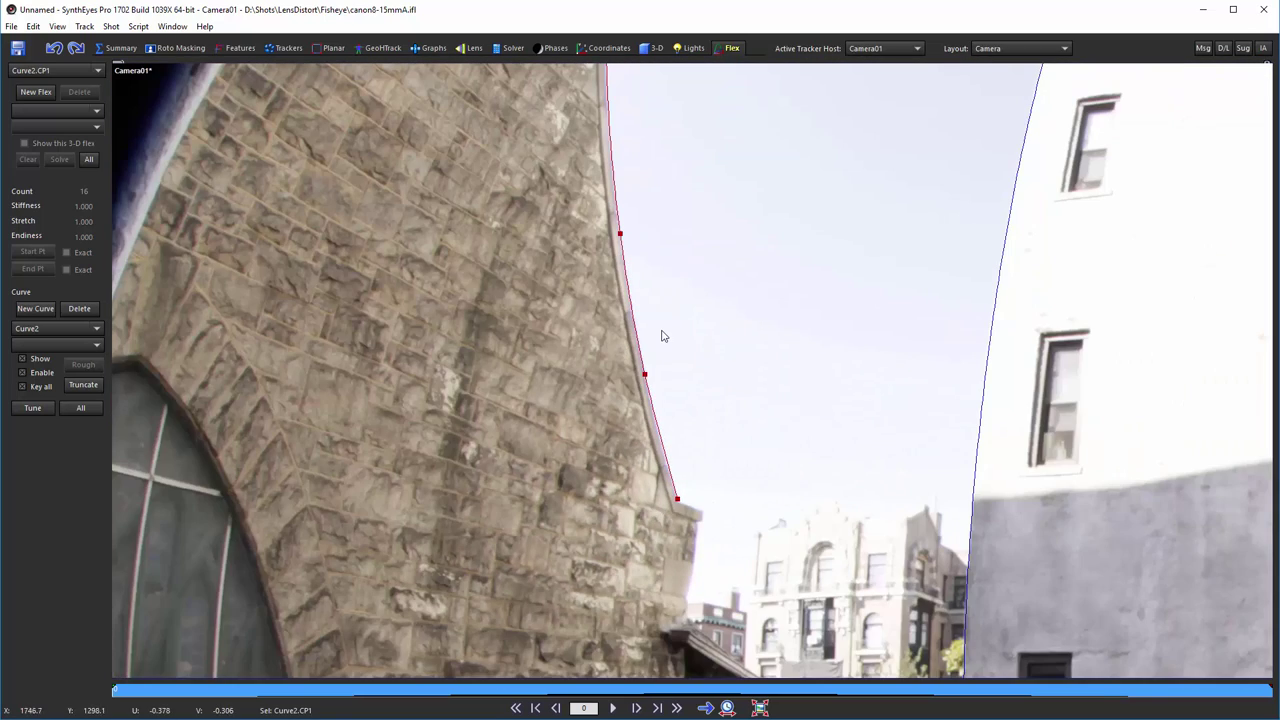
{"action": "scroll", "coordinate": [661, 336], "scroll_direction": "down", "scroll_amount": 3}
{"action": "scroll", "coordinate": [663, 334], "scroll_direction": "up", "scroll_amount": 2}
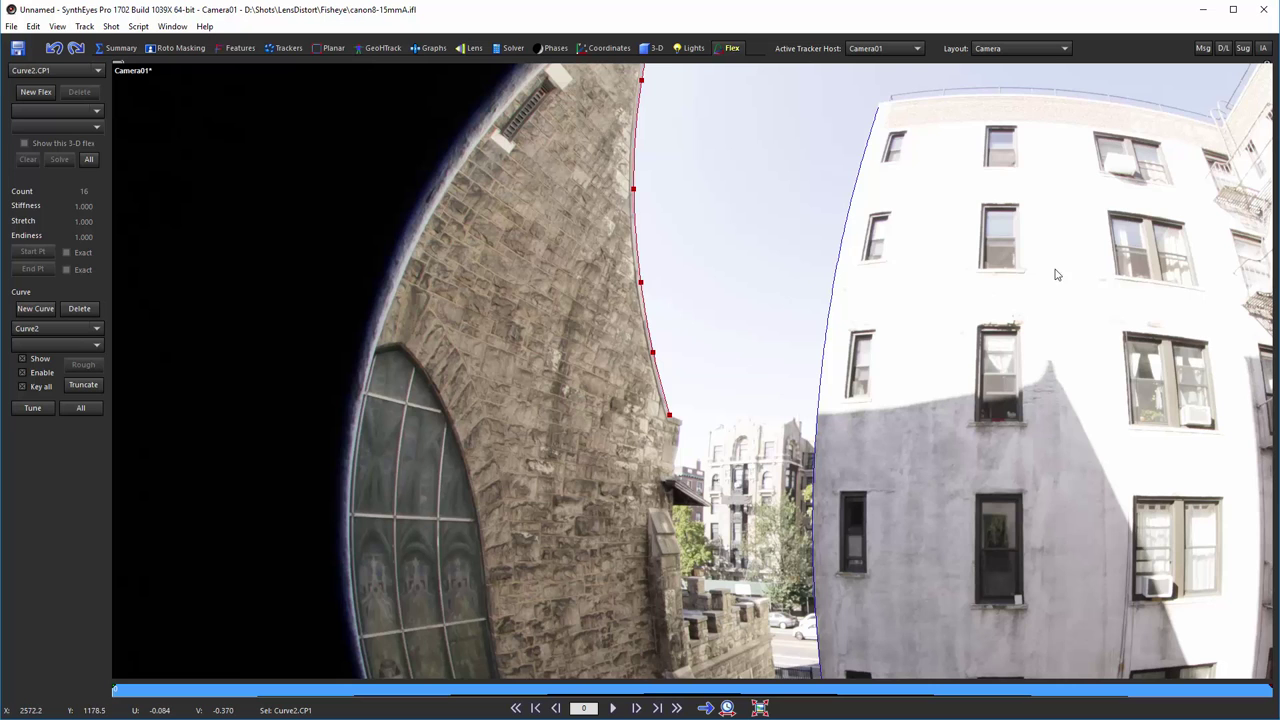
{"action": "scroll", "coordinate": [1069, 268], "scroll_direction": "down", "scroll_amount": 3}
{"action": "scroll", "coordinate": [888, 196], "scroll_direction": "up", "scroll_amount": 2}
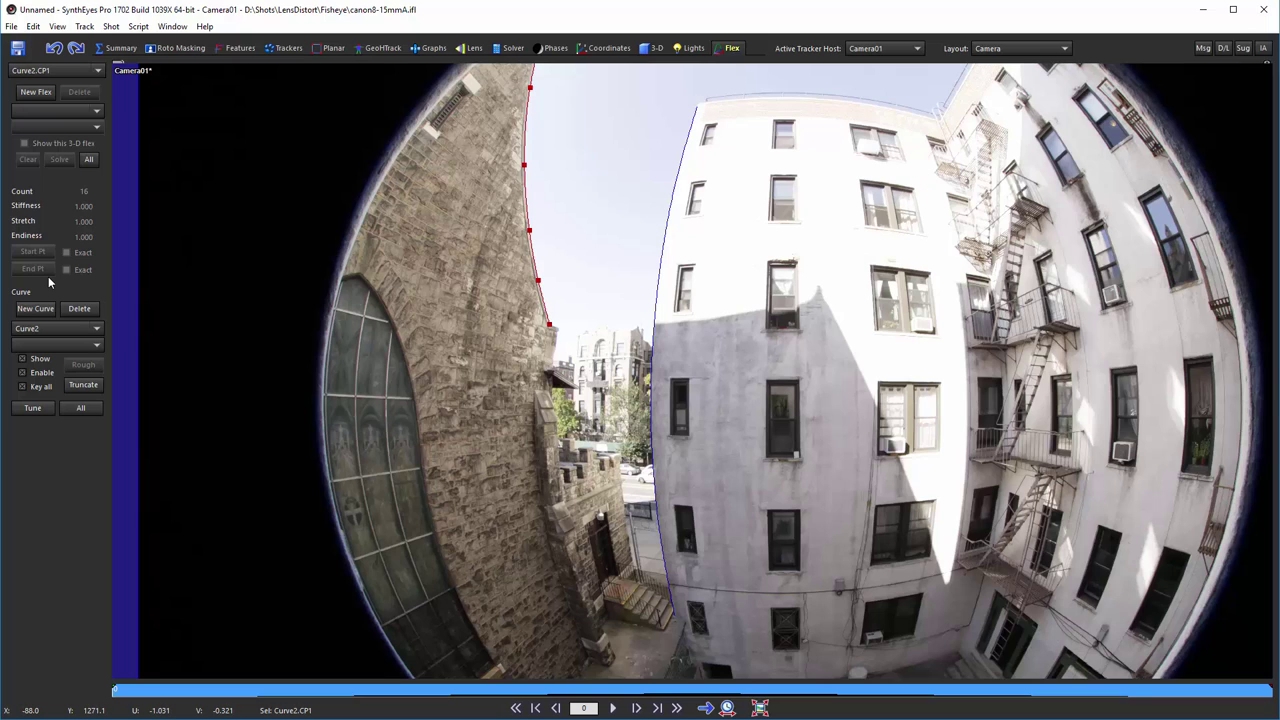
Step: Create Curve3 with points along the white building's roofline, moving the second onto the roof edge
{"action": "left_click", "coordinate": [35, 308]}
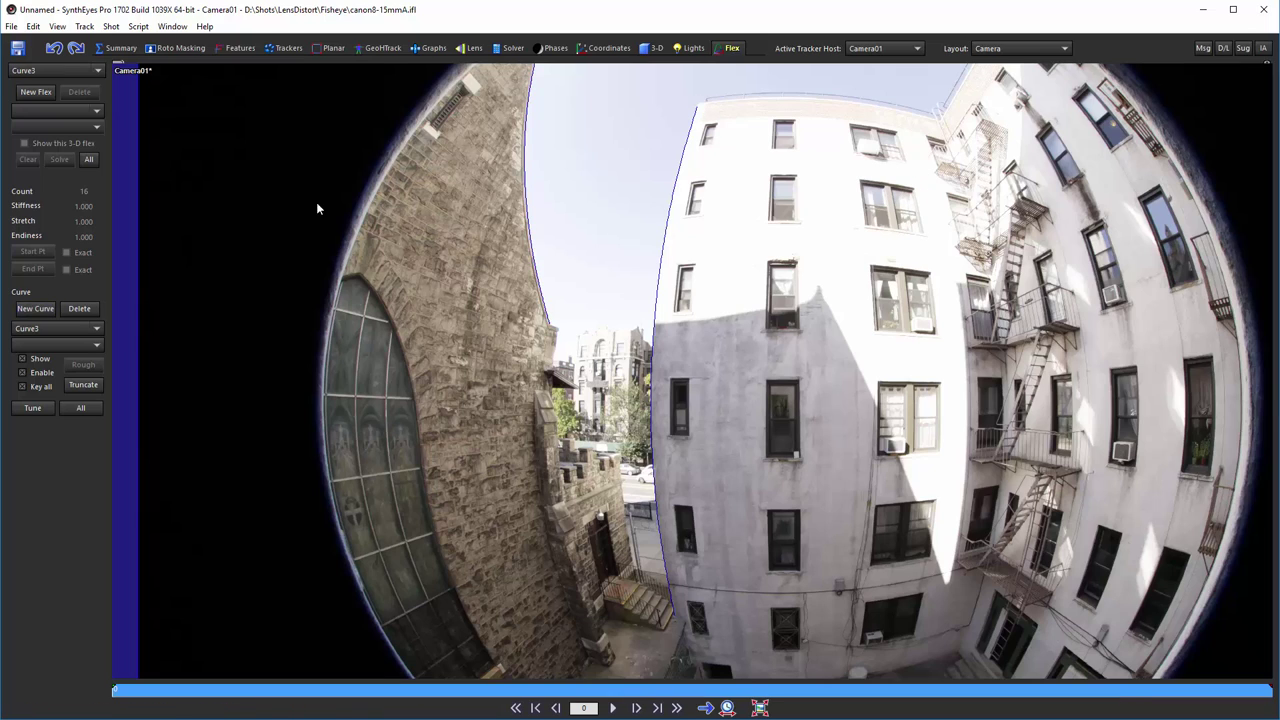
{"action": "left_click", "coordinate": [700, 104]}
{"action": "left_click", "coordinate": [792, 97]}
{"action": "scroll", "coordinate": [805, 98], "scroll_direction": "up", "scroll_amount": 5}
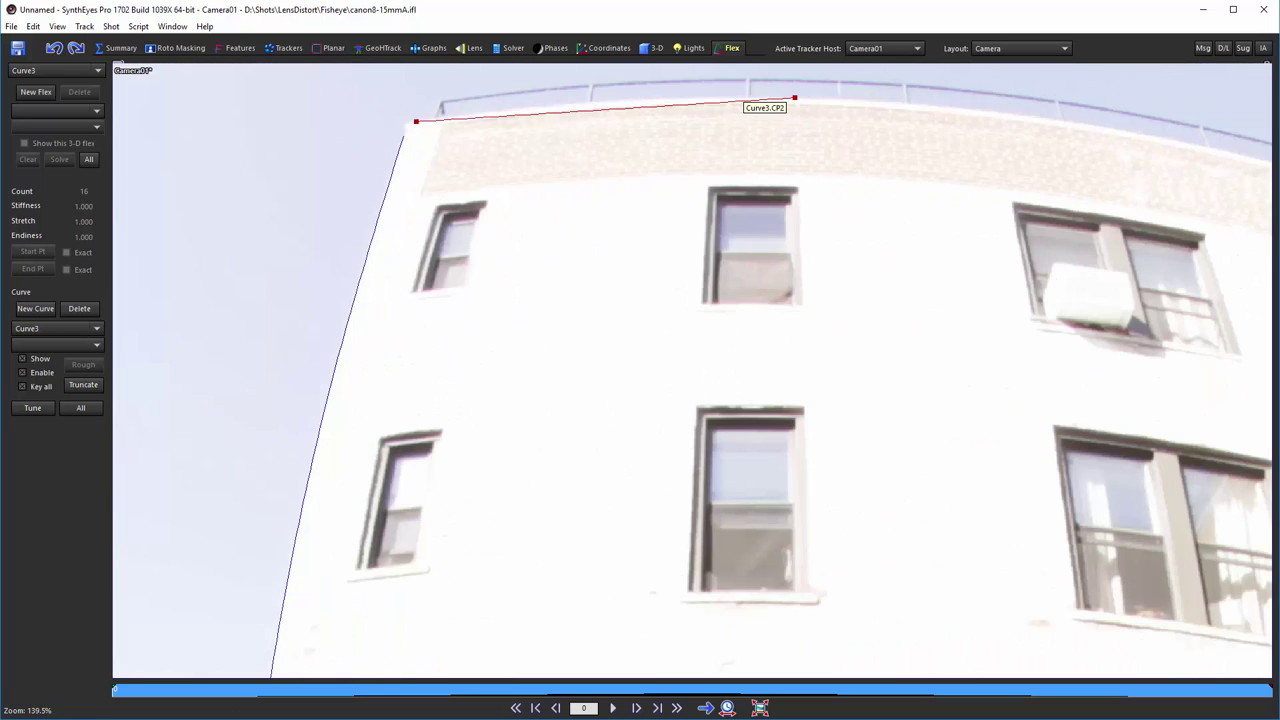
{"action": "left_click_drag", "start_coordinate": [791, 97], "coordinate": [750, 99]}
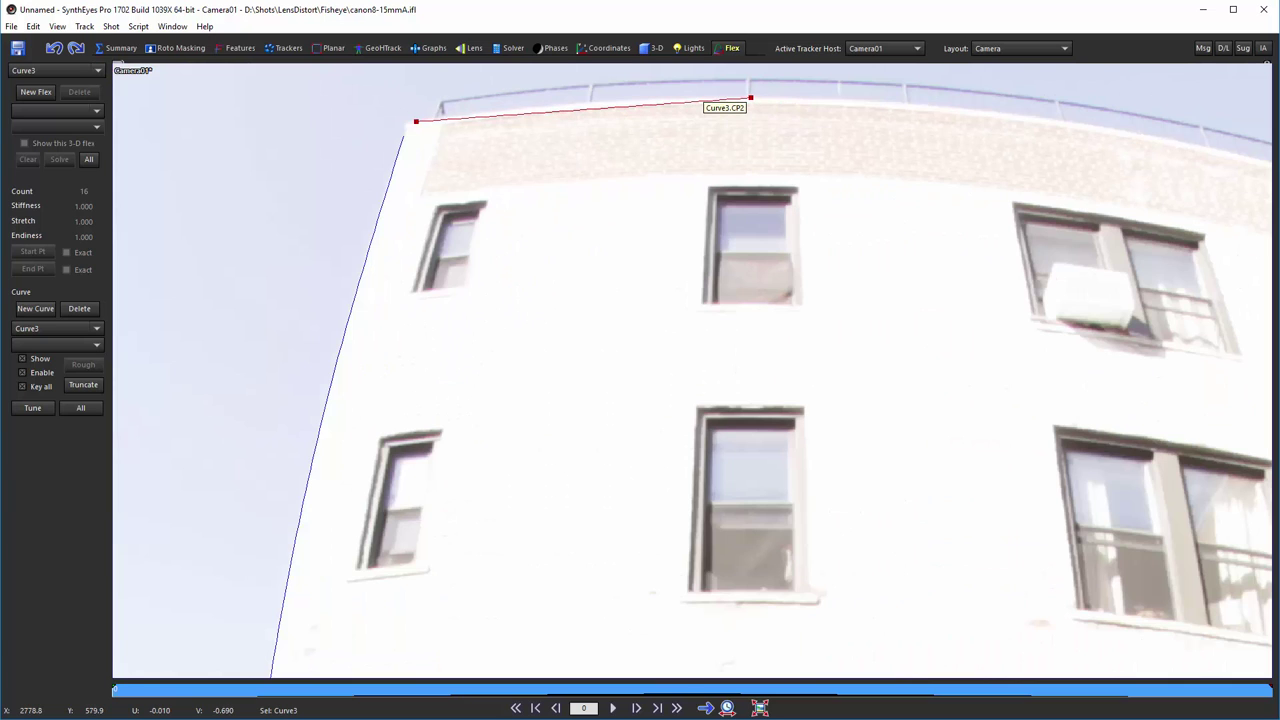
{"action": "left_click_drag", "start_coordinate": [934, 114], "coordinate": [1249, 157]}
Step: Fit the remaining Curve3 points to the roofline and pick its end point at the roof corner
{"action": "middle_click_drag", "start_coordinate": [1228, 196], "coordinate": [849, 257]}
{"action": "left_click_drag", "start_coordinate": [870, 231], "coordinate": [971, 257]}
{"action": "scroll", "coordinate": [971, 257], "scroll_direction": "up", "scroll_amount": 5}
{"action": "scroll", "coordinate": [1047, 355], "scroll_direction": "down", "scroll_amount": 3}
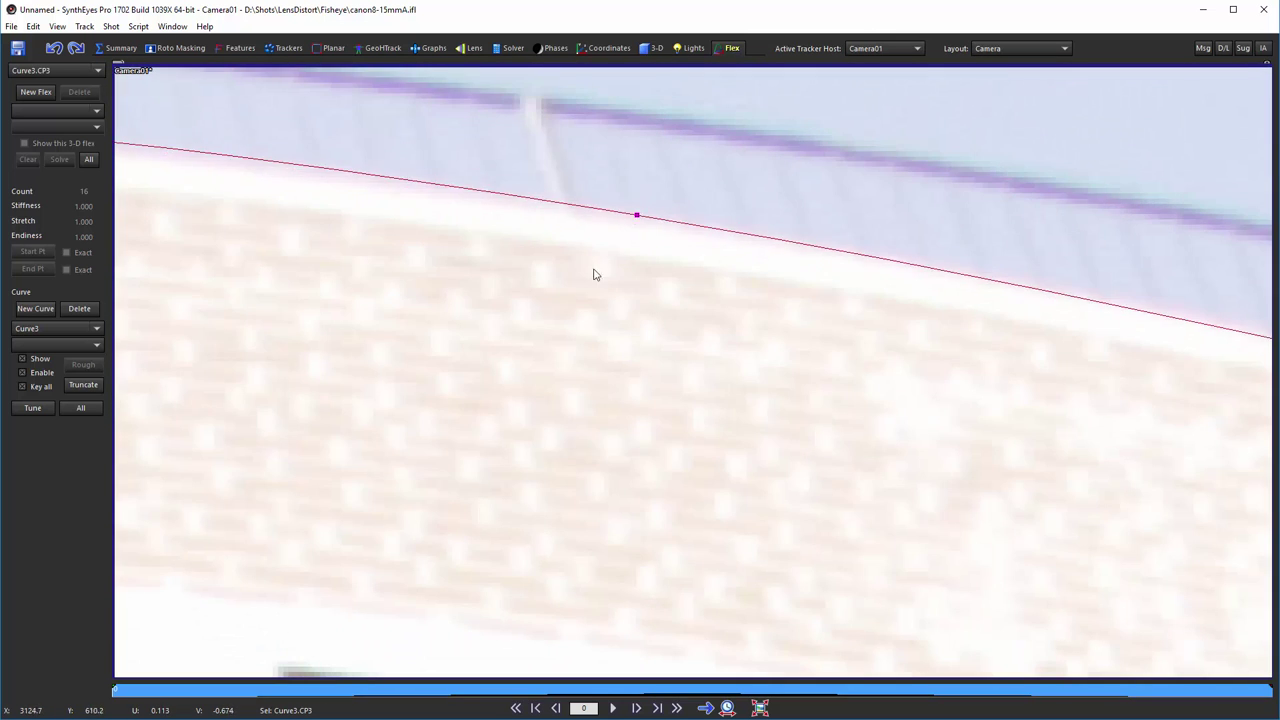
{"action": "scroll", "coordinate": [471, 317], "scroll_direction": "up", "scroll_amount": 3}
{"action": "left_click_drag", "start_coordinate": [668, 290], "coordinate": [702, 287]}
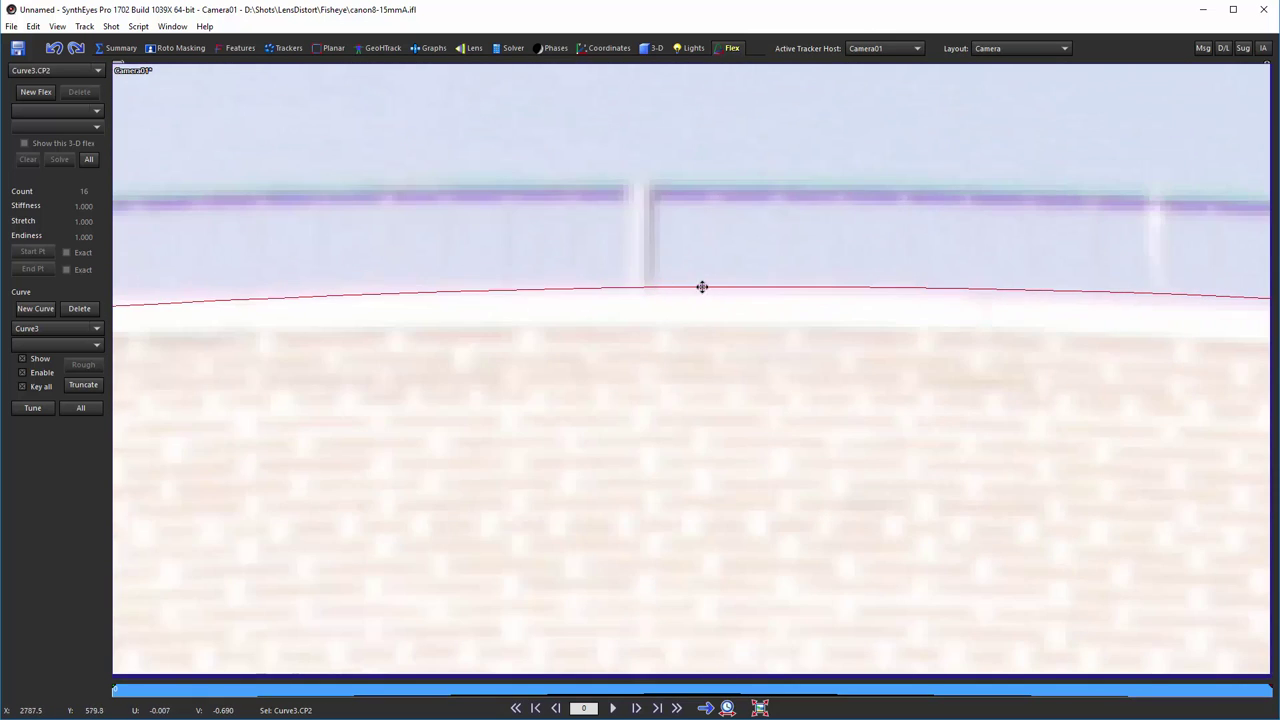
{"action": "scroll", "coordinate": [702, 287], "scroll_direction": "down", "scroll_amount": 3}
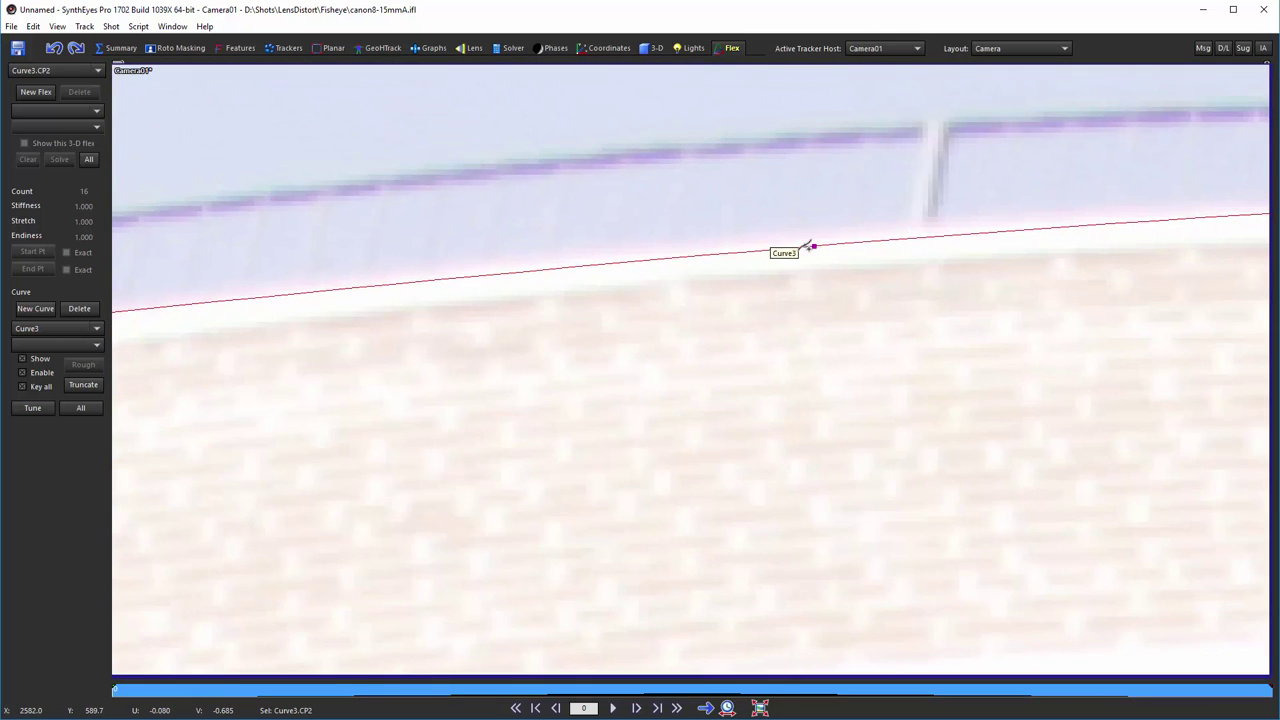
{"action": "middle_click_drag", "start_coordinate": [820, 246], "coordinate": [1160, 350]}
{"action": "left_click", "coordinate": [501, 302]}
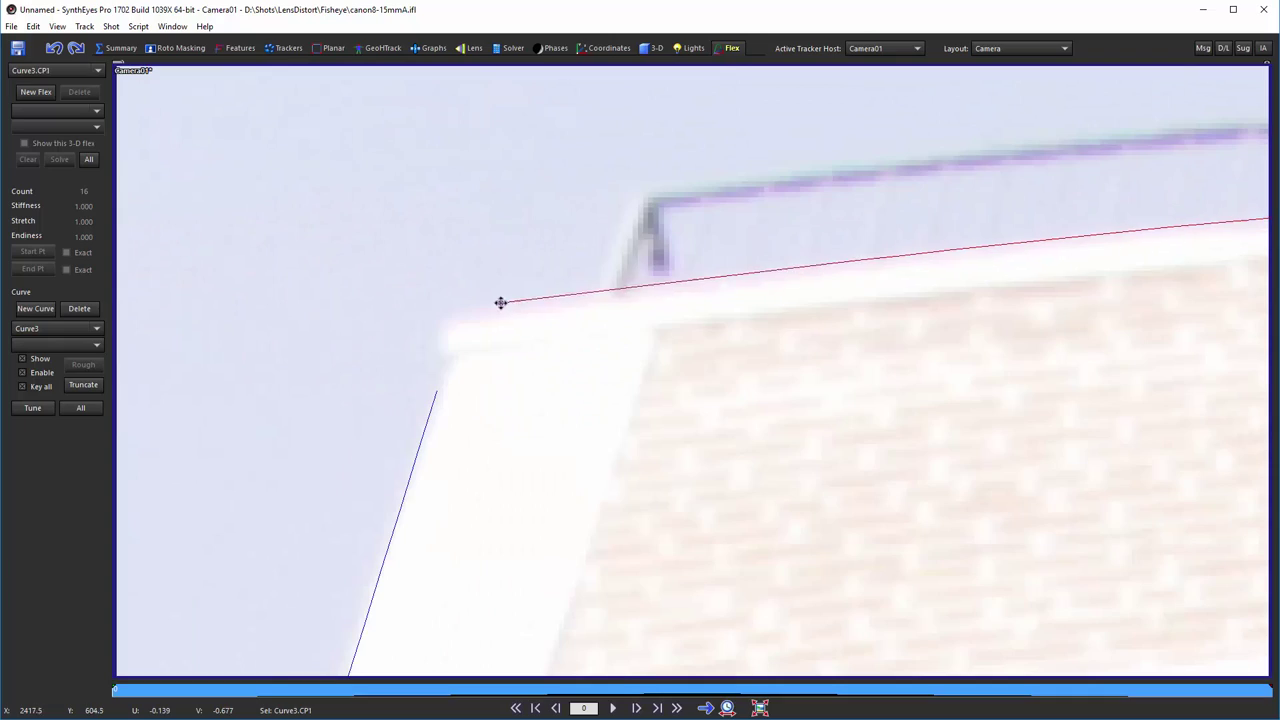
{"action": "scroll", "coordinate": [723, 423], "scroll_direction": "down", "scroll_amount": 3}
{"action": "middle_click_drag", "start_coordinate": [723, 423], "coordinate": [706, 343]}
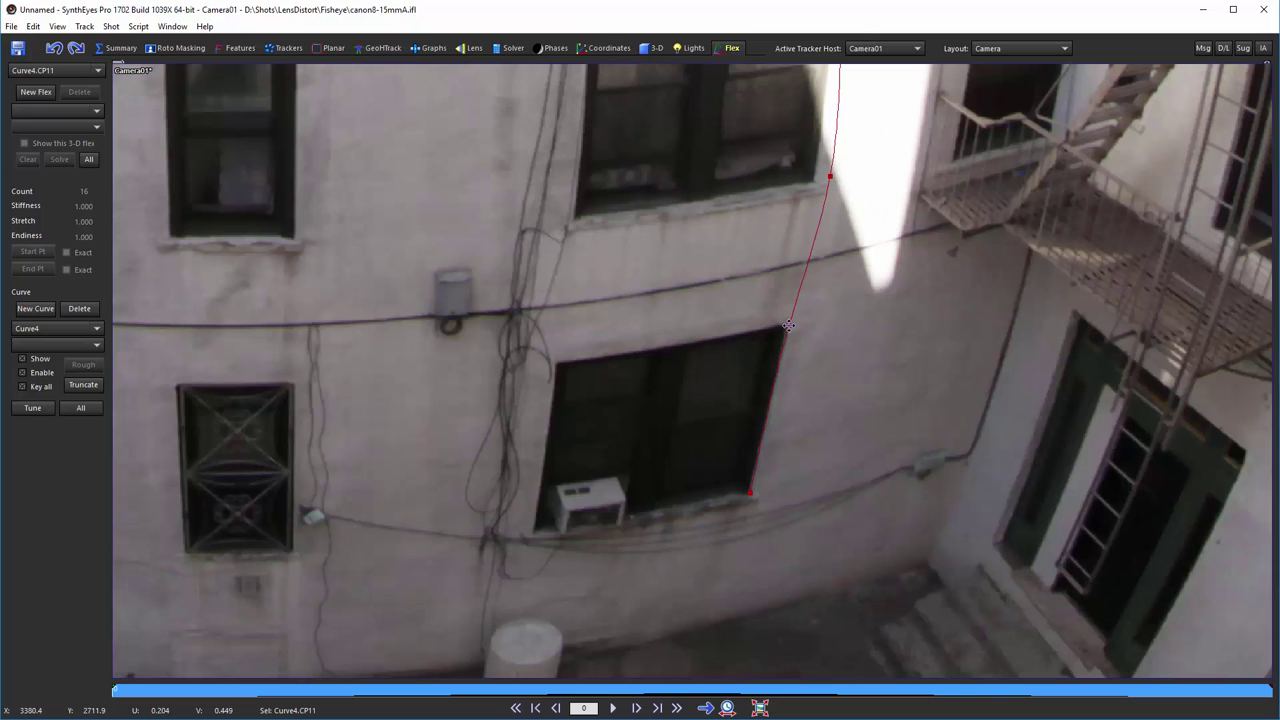
{"action": "scroll", "coordinate": [736, 495], "scroll_direction": "up", "scroll_amount": 2}
Step: Drag Curve4's points onto the white building's edge, from the window corner up to its top end
{"action": "middle_click_drag", "start_coordinate": [734, 277], "coordinate": [686, 587]}
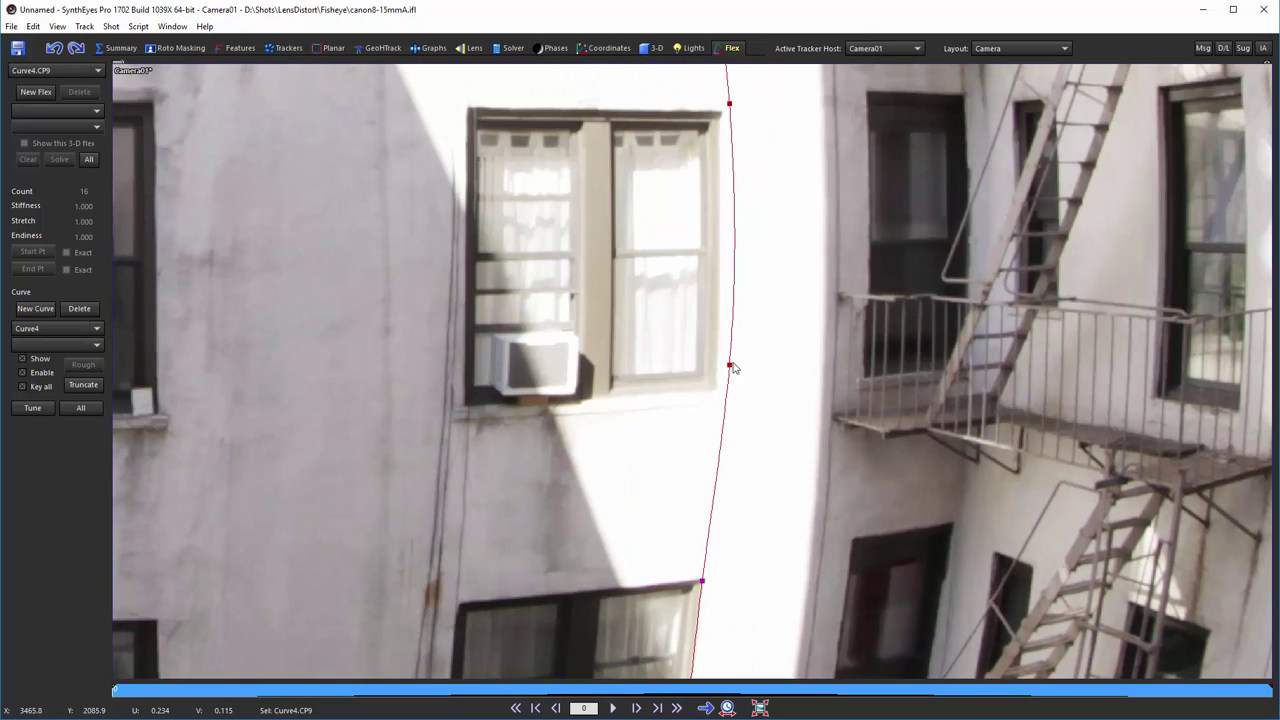
{"action": "left_click", "coordinate": [721, 124]}
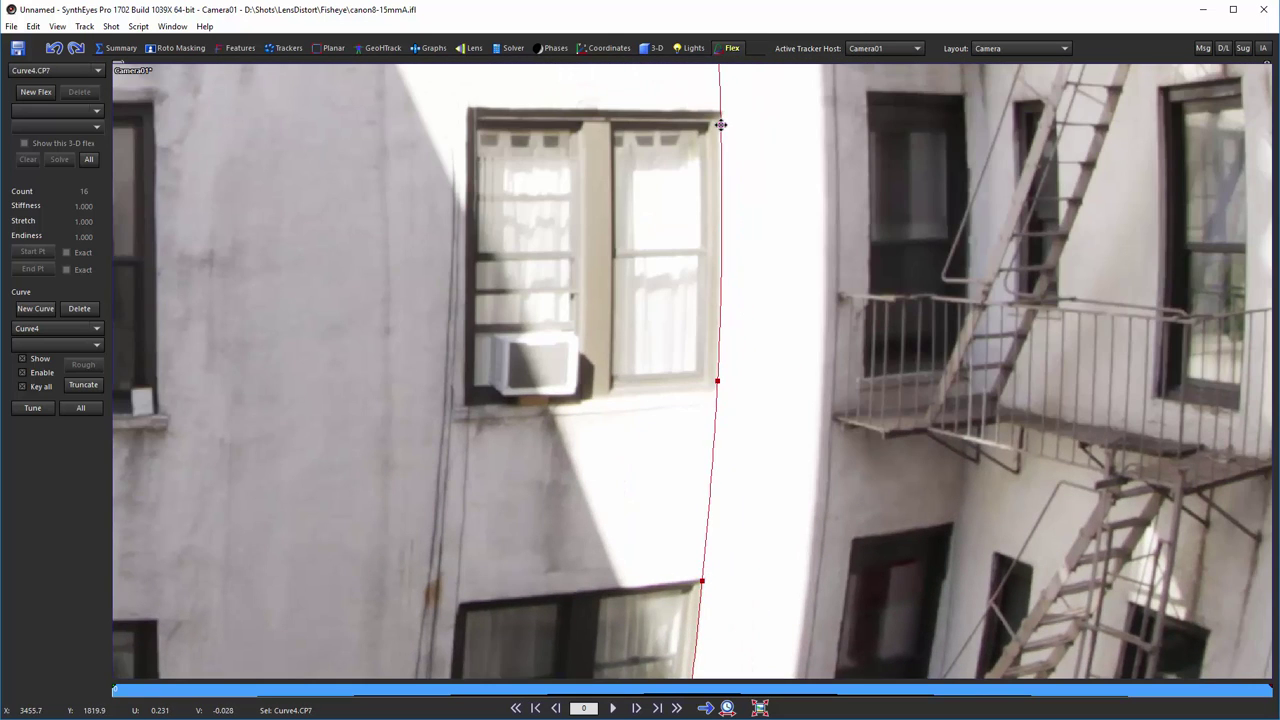
{"action": "middle_click_drag", "start_coordinate": [721, 124], "coordinate": [771, 486]}
{"action": "left_click", "coordinate": [737, 177]}
{"action": "middle_click_drag", "start_coordinate": [737, 177], "coordinate": [750, 414]}
{"action": "middle_click_drag", "start_coordinate": [752, 202], "coordinate": [756, 437]}
{"action": "left_click_drag", "start_coordinate": [702, 390], "coordinate": [686, 394]}
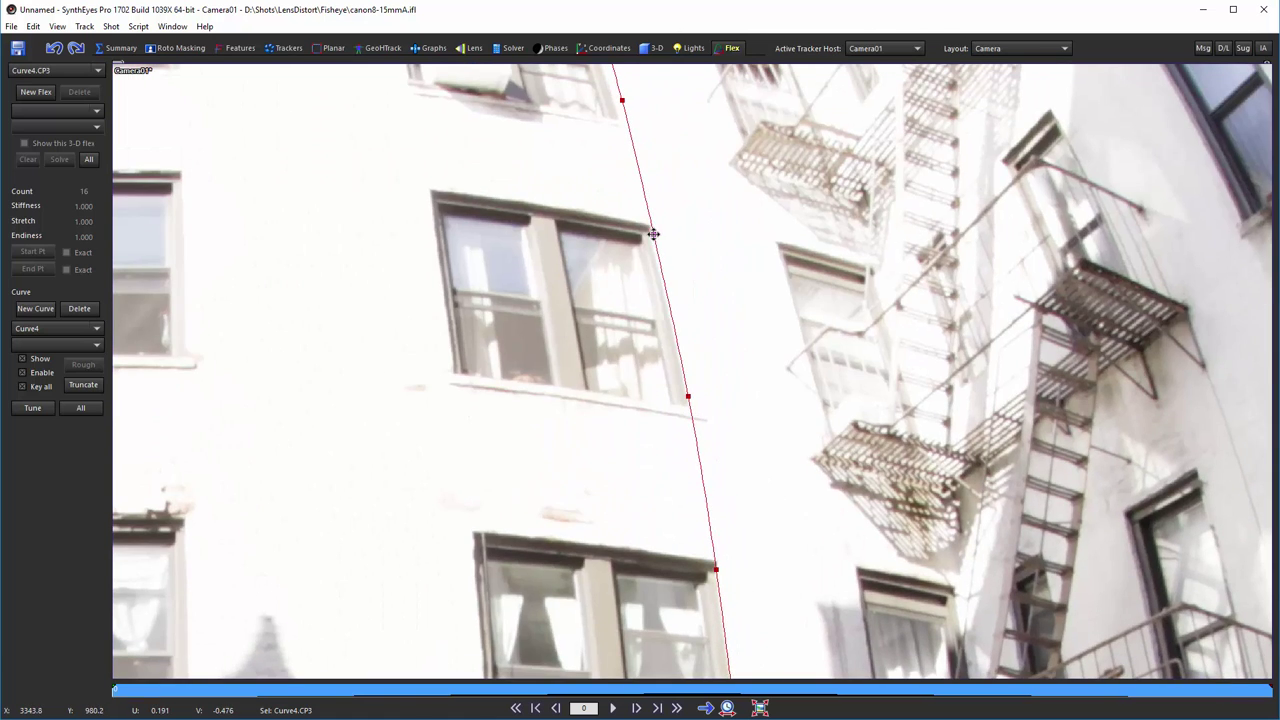
{"action": "middle_click_drag", "start_coordinate": [680, 320], "coordinate": [700, 437]}
{"action": "left_click_drag", "start_coordinate": [700, 437], "coordinate": [696, 444]}
{"action": "left_click_drag", "start_coordinate": [668, 314], "coordinate": [664, 320]}
{"action": "scroll", "coordinate": [763, 362], "scroll_direction": "down", "scroll_amount": 6}
{"action": "scroll", "coordinate": [763, 362], "scroll_direction": "up", "scroll_amount": 1}
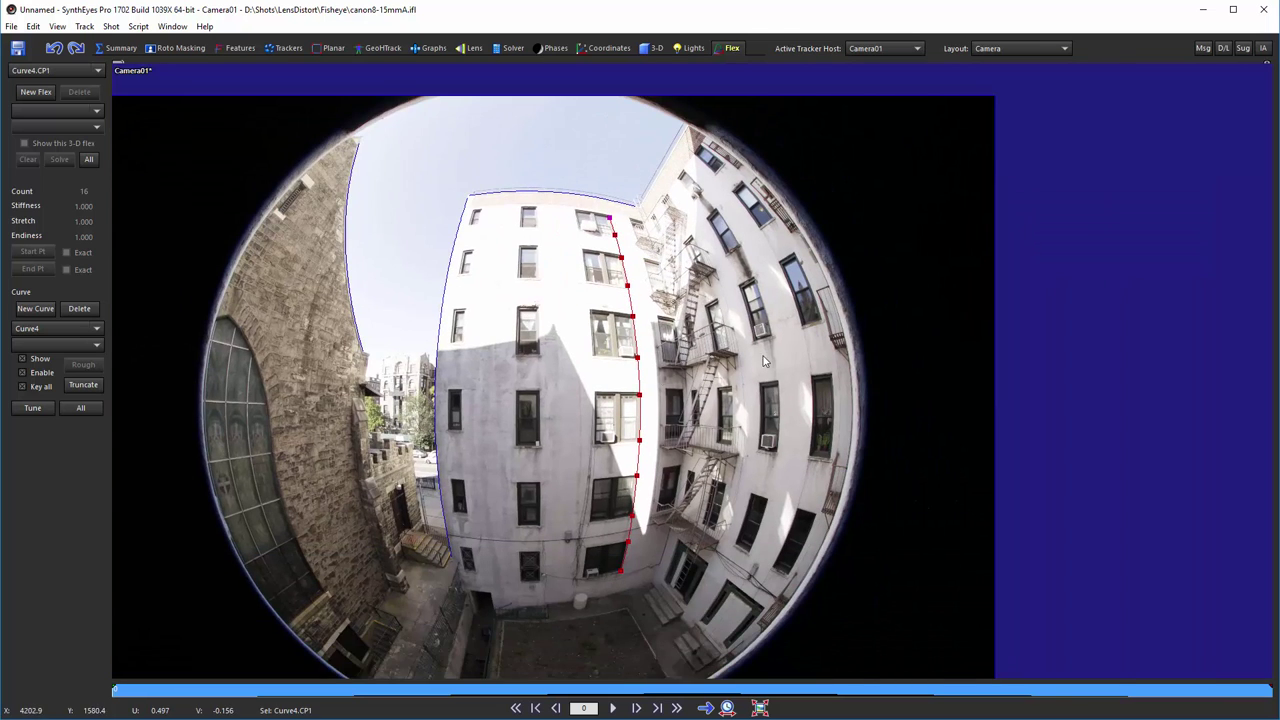
Step: Create Curve5 with points down the right-hand fire-escape building's facade
{"action": "left_click", "coordinate": [35, 308]}
{"action": "left_click", "coordinate": [683, 173]}
{"action": "left_click", "coordinate": [703, 192]}
{"action": "left_click", "coordinate": [717, 212]}
{"action": "left_click", "coordinate": [737, 245]}
{"action": "left_click", "coordinate": [755, 282]}
{"action": "left_click", "coordinate": [770, 341]}
{"action": "left_click", "coordinate": [777, 389]}
{"action": "left_click", "coordinate": [778, 461]}
{"action": "left_click", "coordinate": [769, 495]}
{"action": "left_click", "coordinate": [752, 553]}
Step: Adjust Curve5's upper points, moving the second onto the window edge and fixing the top end
{"action": "scroll", "coordinate": [750, 558], "scroll_direction": "up", "scroll_amount": 3}
{"action": "scroll", "coordinate": [750, 558], "scroll_direction": "up", "scroll_amount": 2}
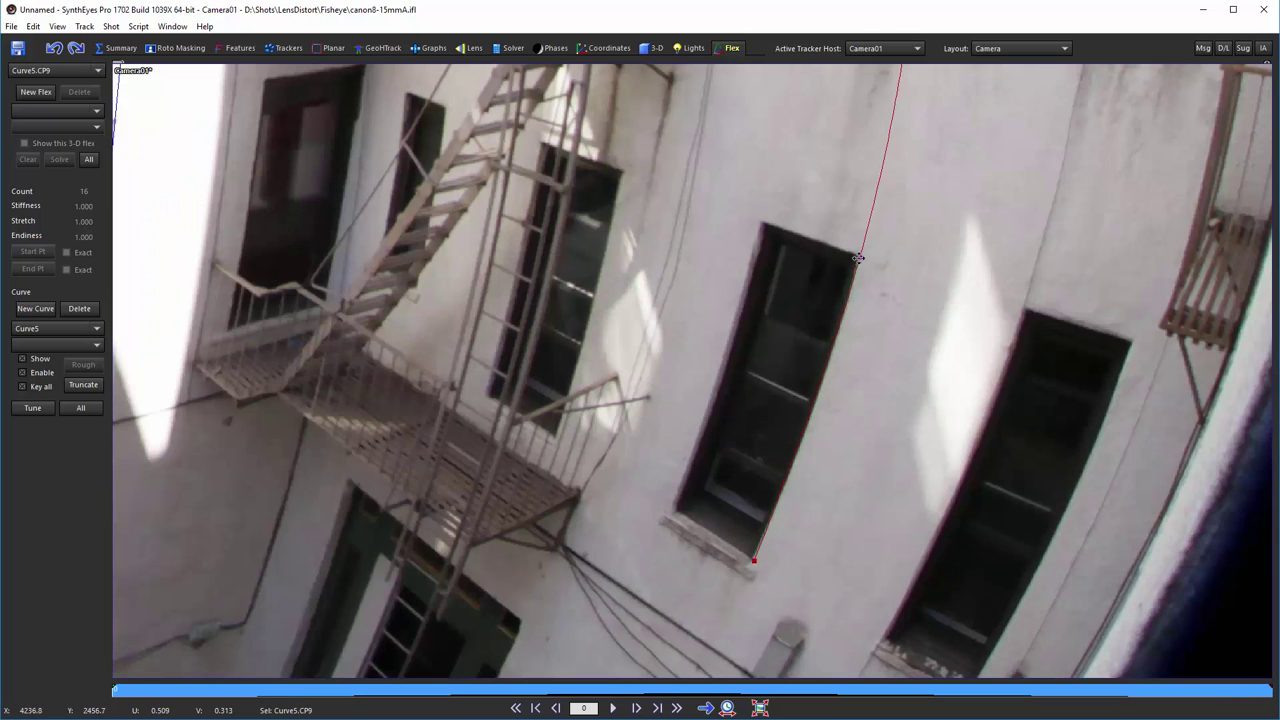
{"action": "middle_click_drag", "start_coordinate": [773, 100], "coordinate": [847, 435]}
{"action": "left_click", "coordinate": [773, 368]}
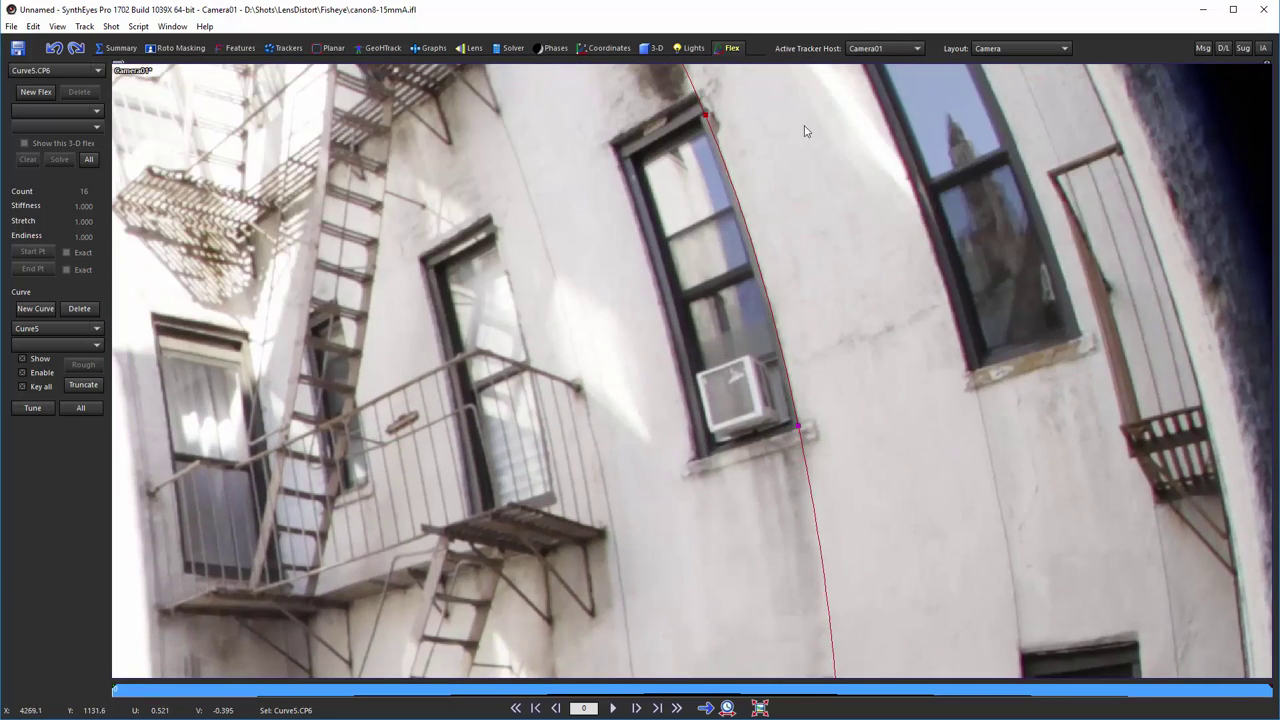
{"action": "middle_click_drag", "start_coordinate": [797, 140], "coordinate": [780, 399]}
{"action": "left_click", "coordinate": [755, 403]}
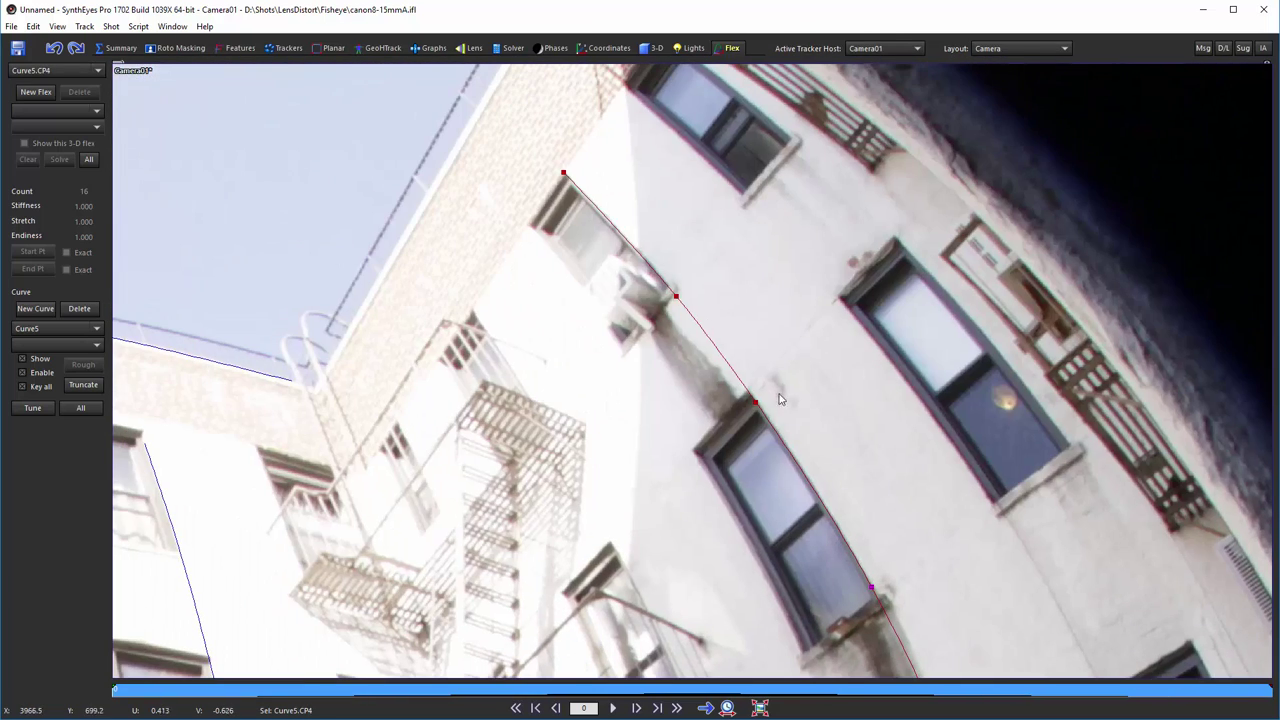
{"action": "left_click_drag", "start_coordinate": [676, 297], "coordinate": [665, 285]}
{"action": "left_click_drag", "start_coordinate": [563, 173], "coordinate": [567, 179]}
{"action": "scroll", "coordinate": [603, 188], "scroll_direction": "down", "scroll_amount": 8}
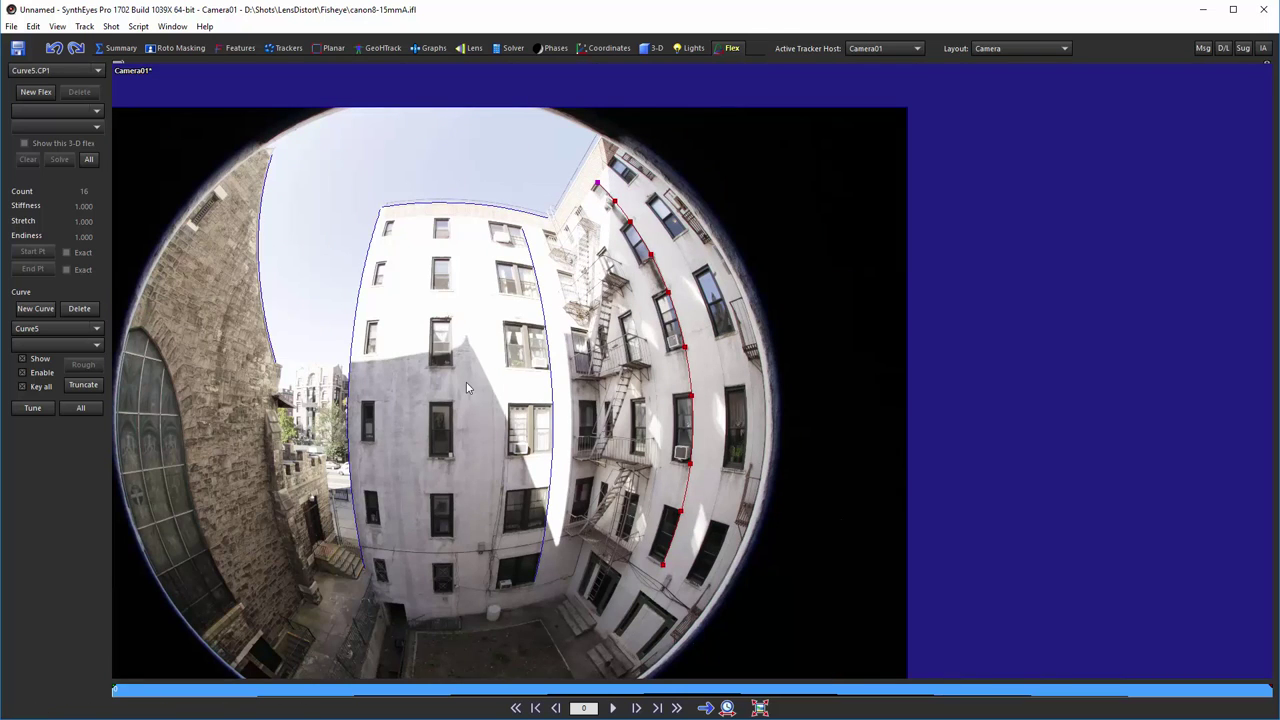
{"action": "scroll", "coordinate": [459, 649], "scroll_direction": "up", "scroll_amount": 3}
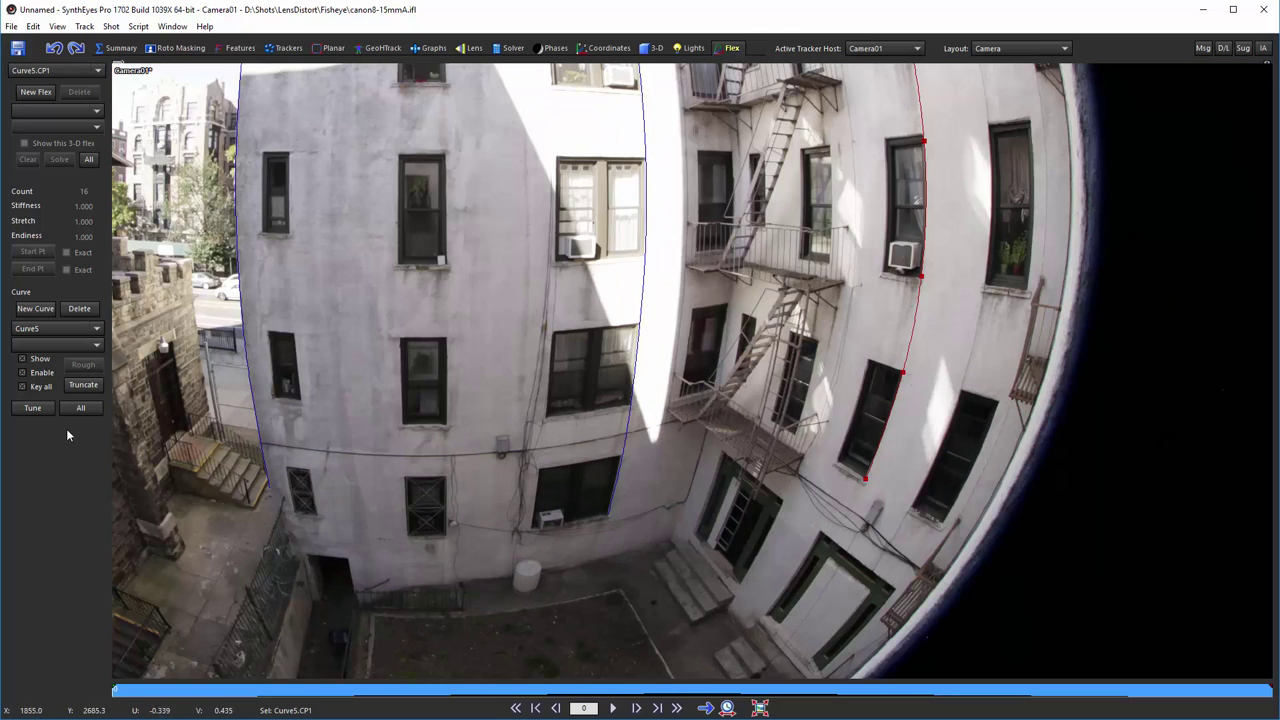
Step: Create Curve6 with four points along the horizontal cable on the white building's wall
{"action": "left_click", "coordinate": [28, 310]}
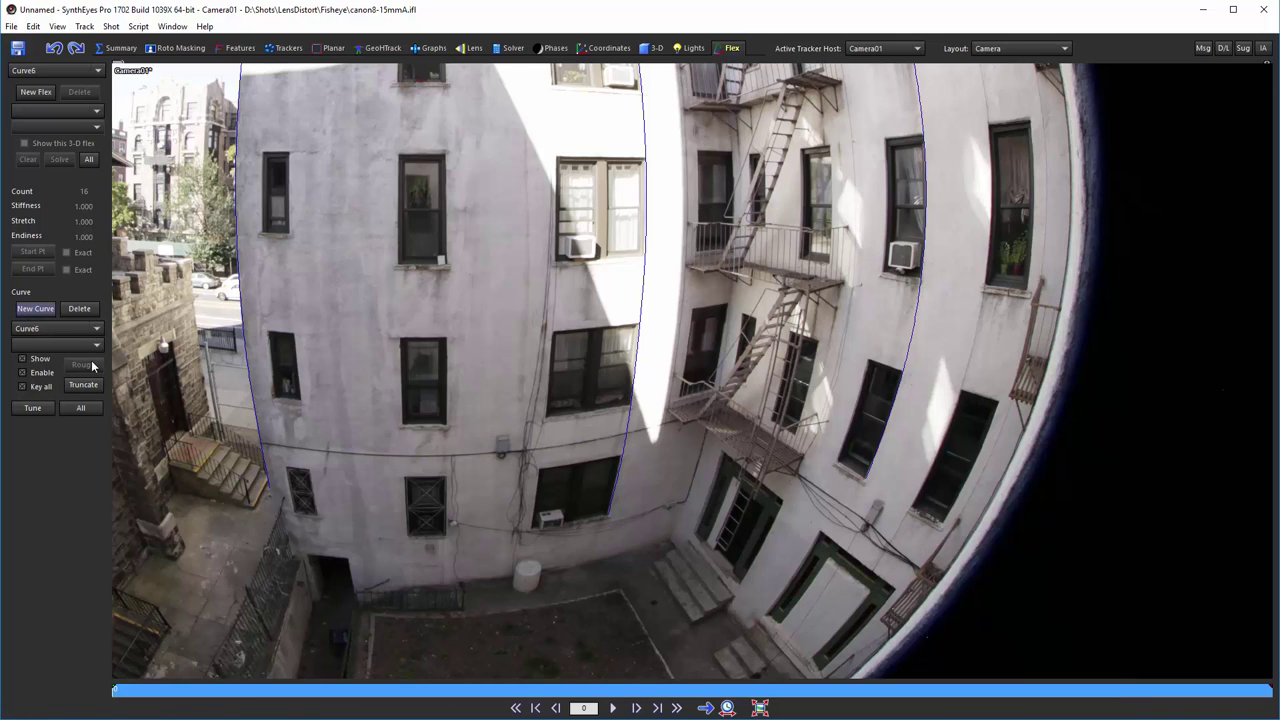
{"action": "left_click", "coordinate": [264, 444]}
{"action": "left_click", "coordinate": [420, 456]}
{"action": "left_click", "coordinate": [545, 446]}
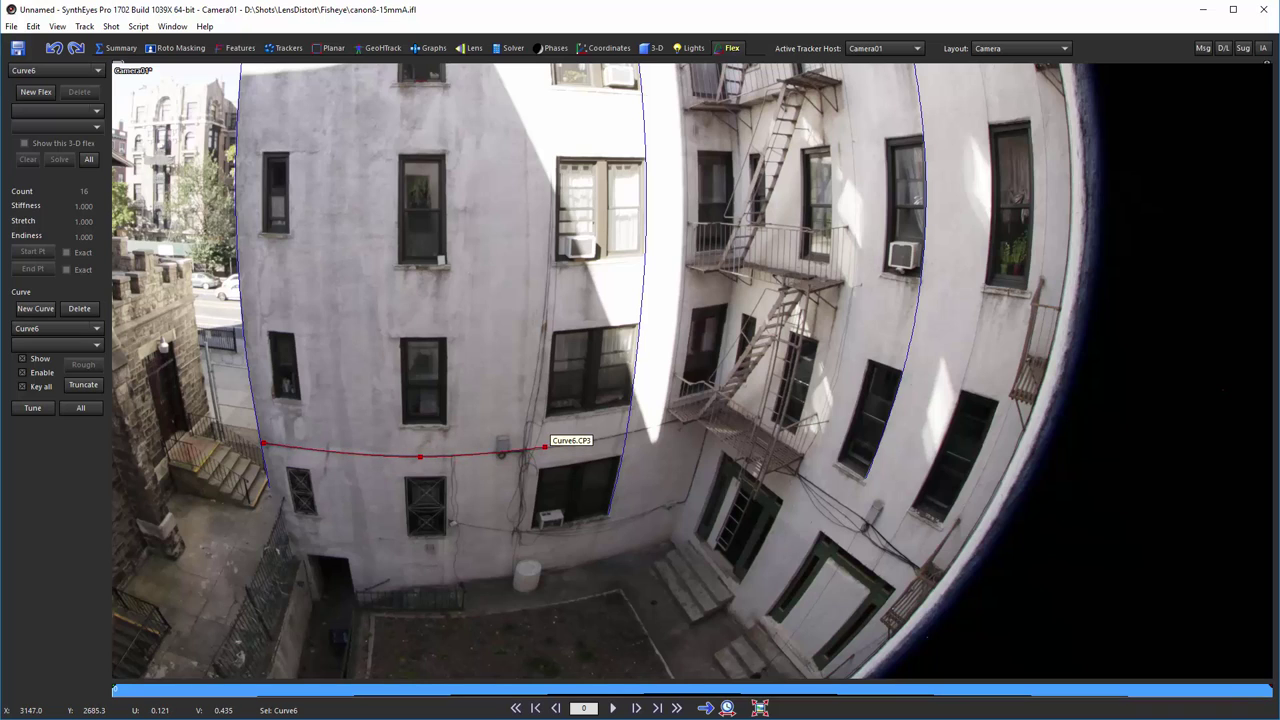
{"action": "left_click", "coordinate": [669, 425]}
Step: Adjust Curve6's left end, middle and third points so they sit on the cable
{"action": "scroll", "coordinate": [263, 443], "scroll_direction": "up", "scroll_amount": 3}
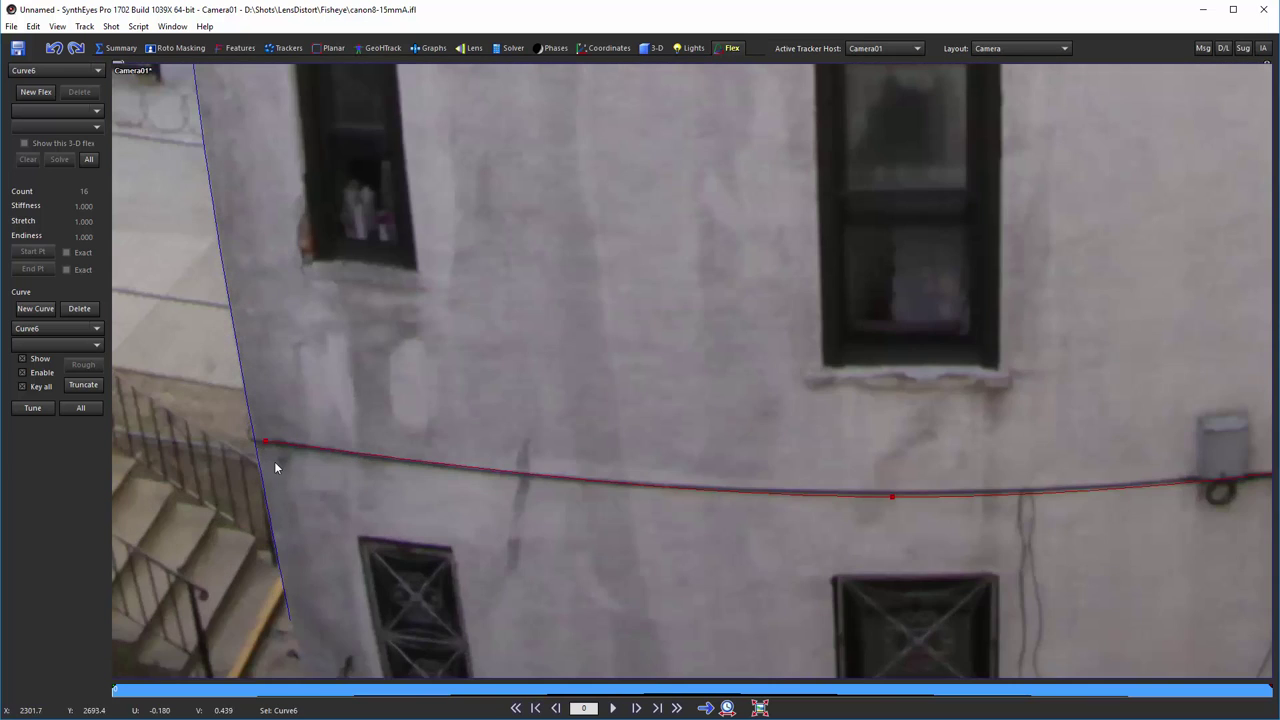
{"action": "left_click", "coordinate": [265, 441]}
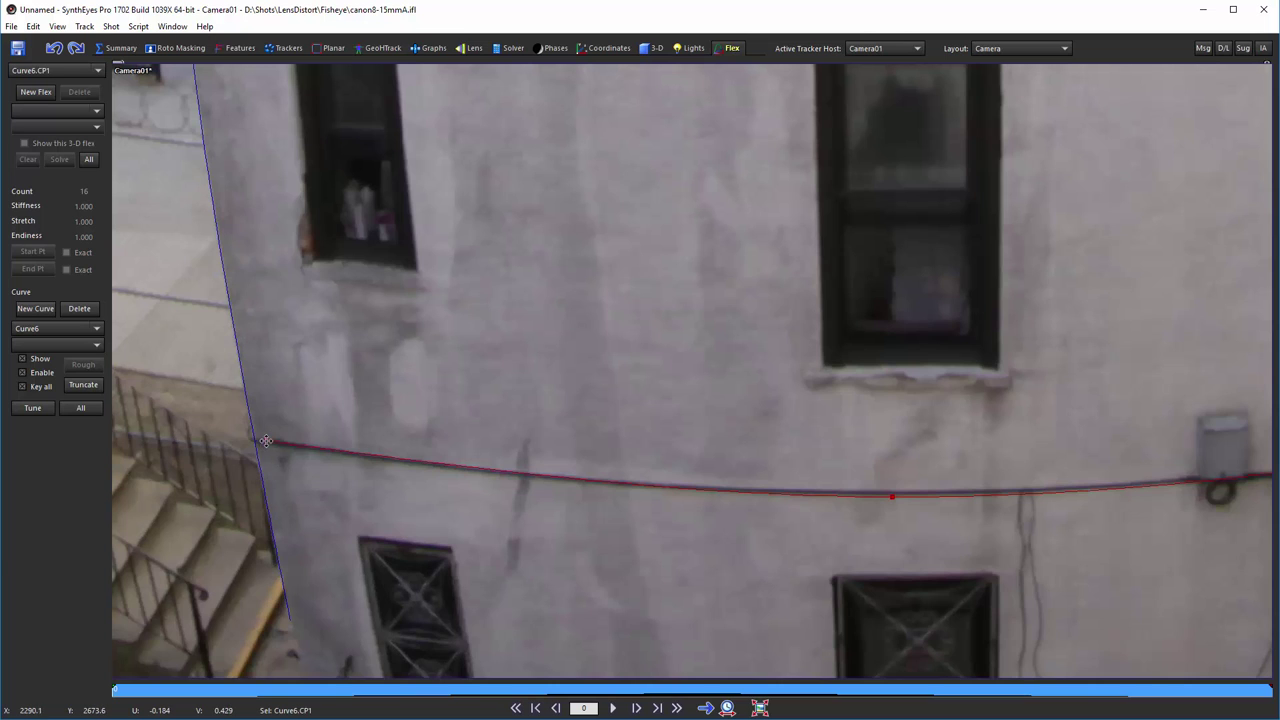
{"action": "left_click_drag", "start_coordinate": [265, 441], "coordinate": [272, 441]}
{"action": "left_click", "coordinate": [891, 497]}
{"action": "left_click_drag", "start_coordinate": [891, 497], "coordinate": [889, 492]}
{"action": "middle_click_drag", "start_coordinate": [1097, 537], "coordinate": [710, 560]}
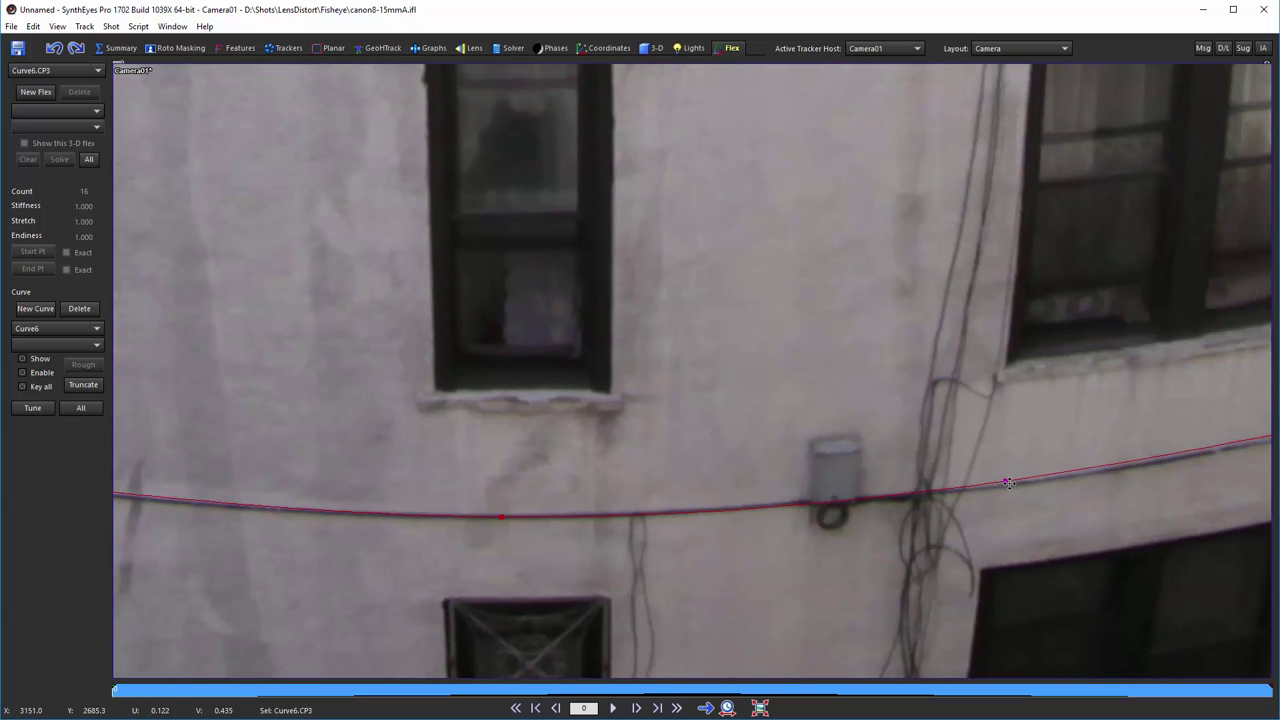
{"action": "left_click_drag", "start_coordinate": [1009, 483], "coordinate": [1011, 485]}
Step: Check Curve6's right end point and lower its second point onto the cable
{"action": "middle_click_drag", "start_coordinate": [1134, 502], "coordinate": [761, 577]}
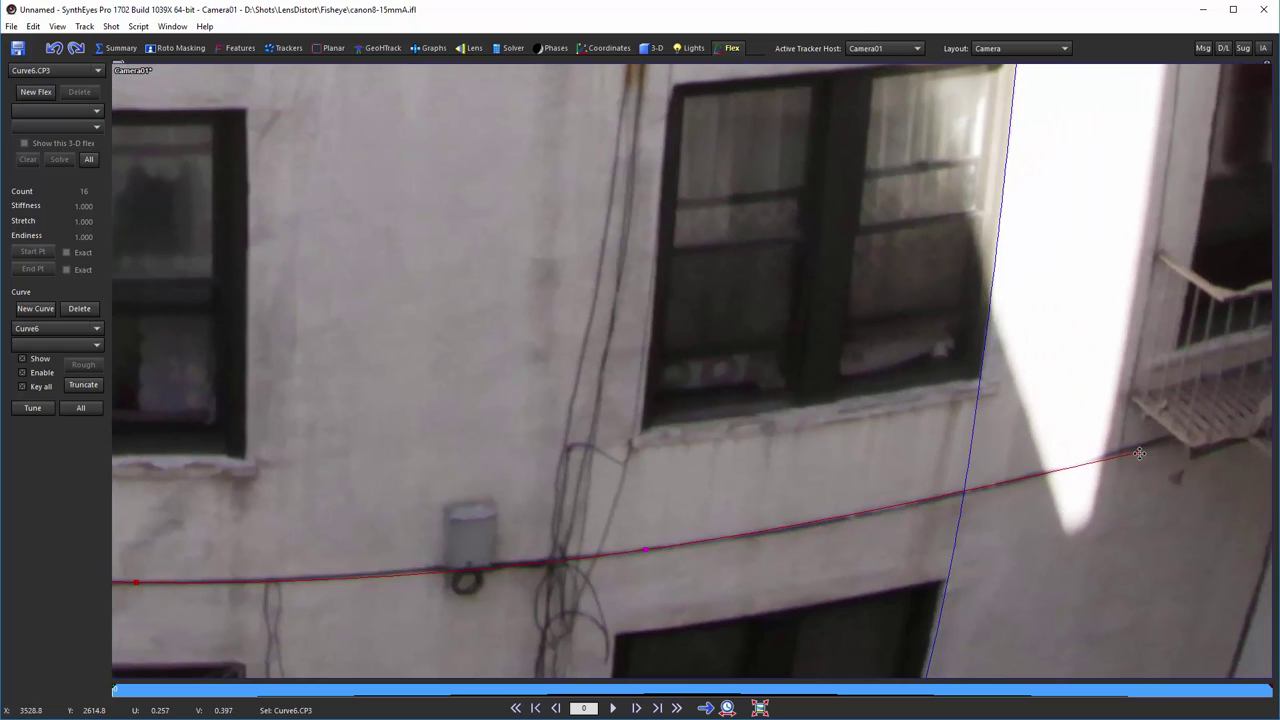
{"action": "left_click", "coordinate": [1141, 451]}
{"action": "middle_click_drag", "start_coordinate": [336, 511], "coordinate": [362, 437]}
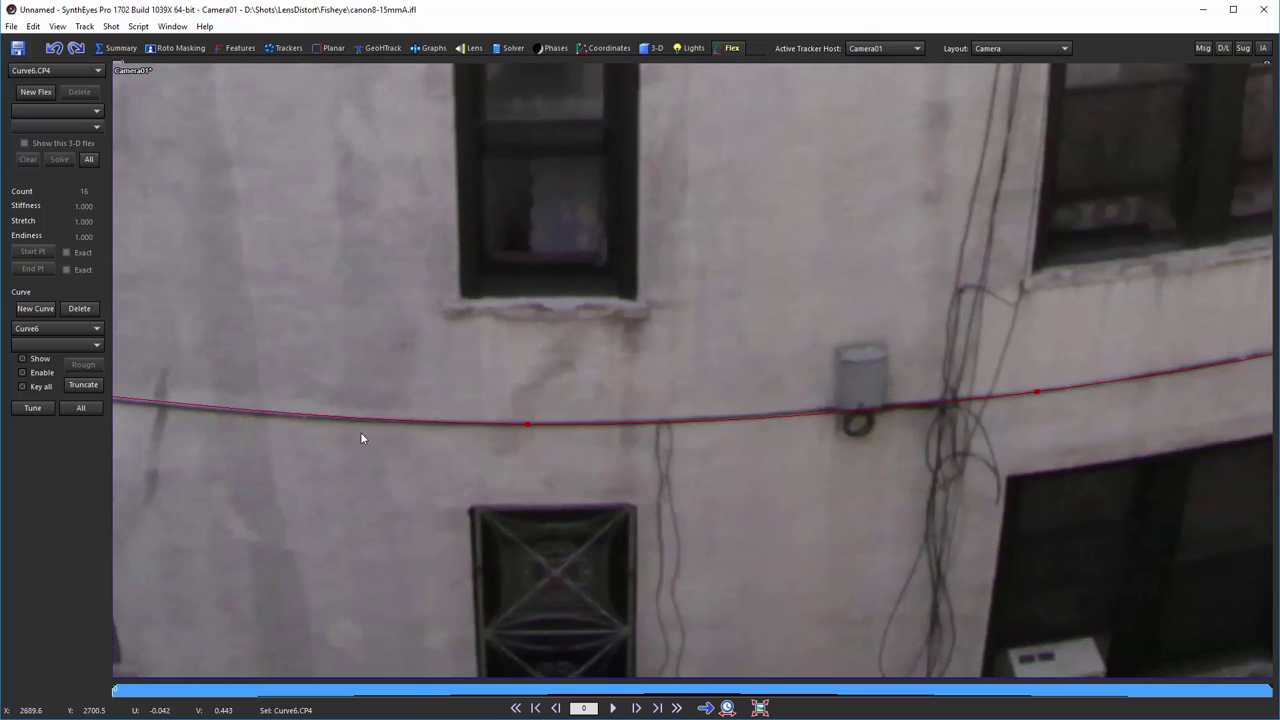
{"action": "left_click", "coordinate": [228, 409]}
{"action": "left_click_drag", "start_coordinate": [230, 409], "coordinate": [230, 412]}
{"action": "scroll", "coordinate": [230, 411], "scroll_direction": "down", "scroll_amount": 5}
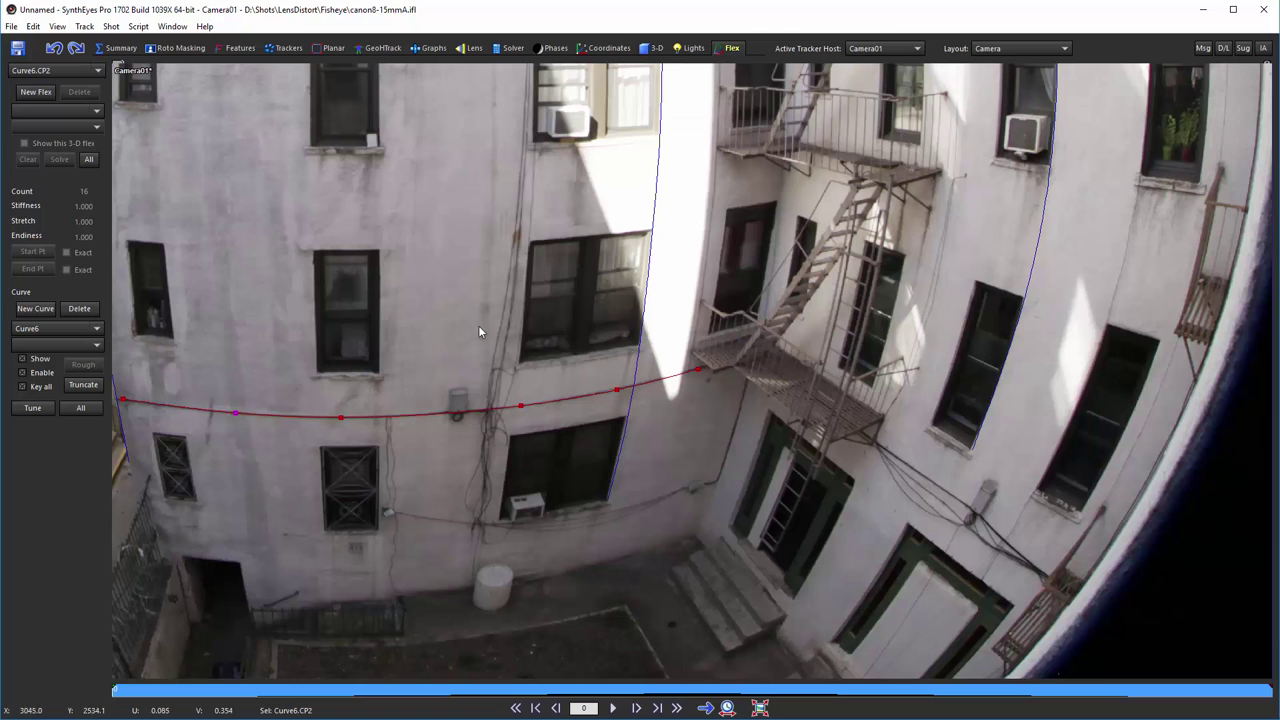
{"action": "scroll", "coordinate": [449, 633], "scroll_direction": "up", "scroll_amount": 4}
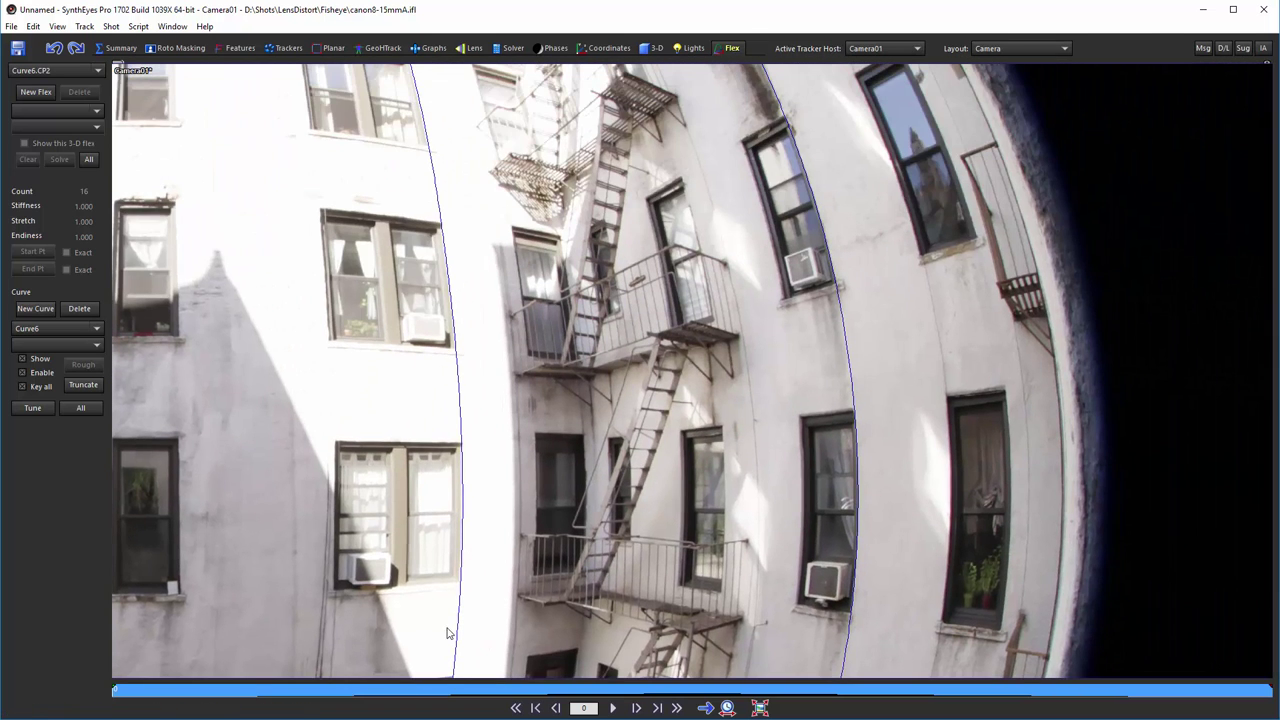
{"action": "scroll", "coordinate": [713, 247], "scroll_direction": "down", "scroll_amount": 5}
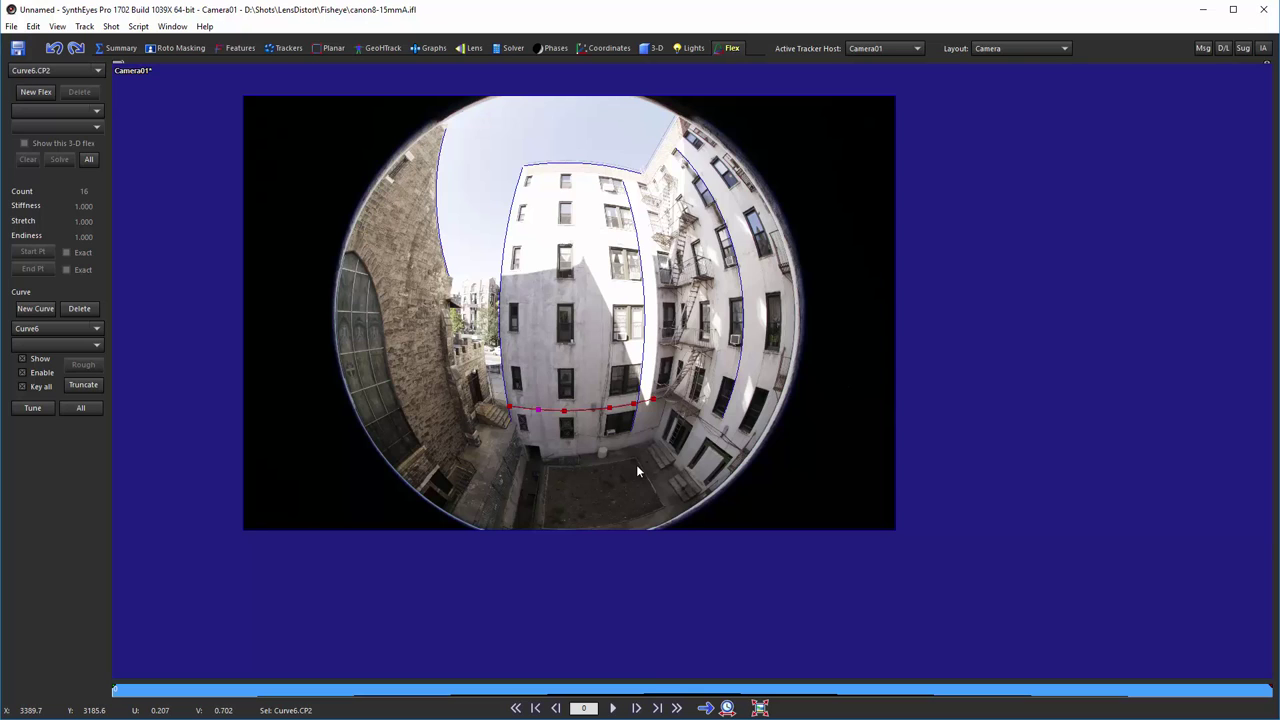
Step: Switch to the Roto Masking room and activate the circle-spline tool
{"action": "left_click", "coordinate": [199, 50]}
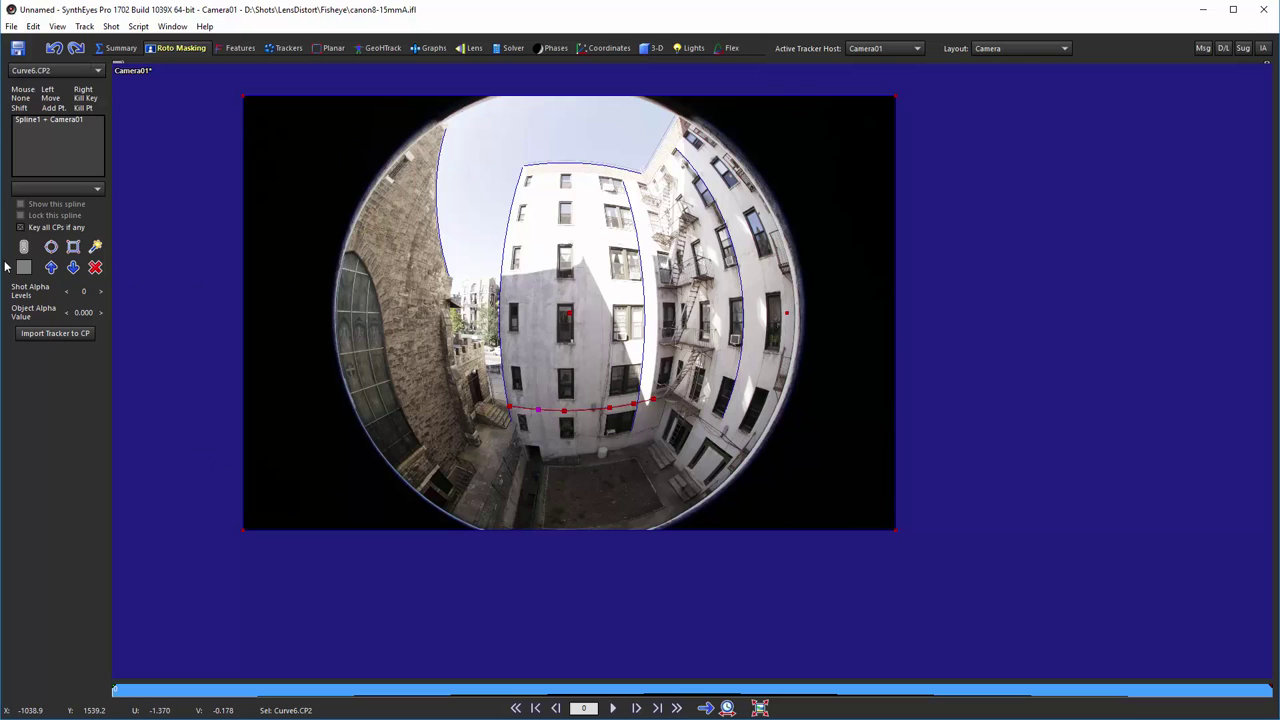
{"action": "left_click", "coordinate": [51, 246]}
Step: Draw Spline2, a circular garbage spline, around the fisheye image's round boundary
{"action": "left_click_drag", "start_coordinate": [332, 303], "coordinate": [800, 324]}
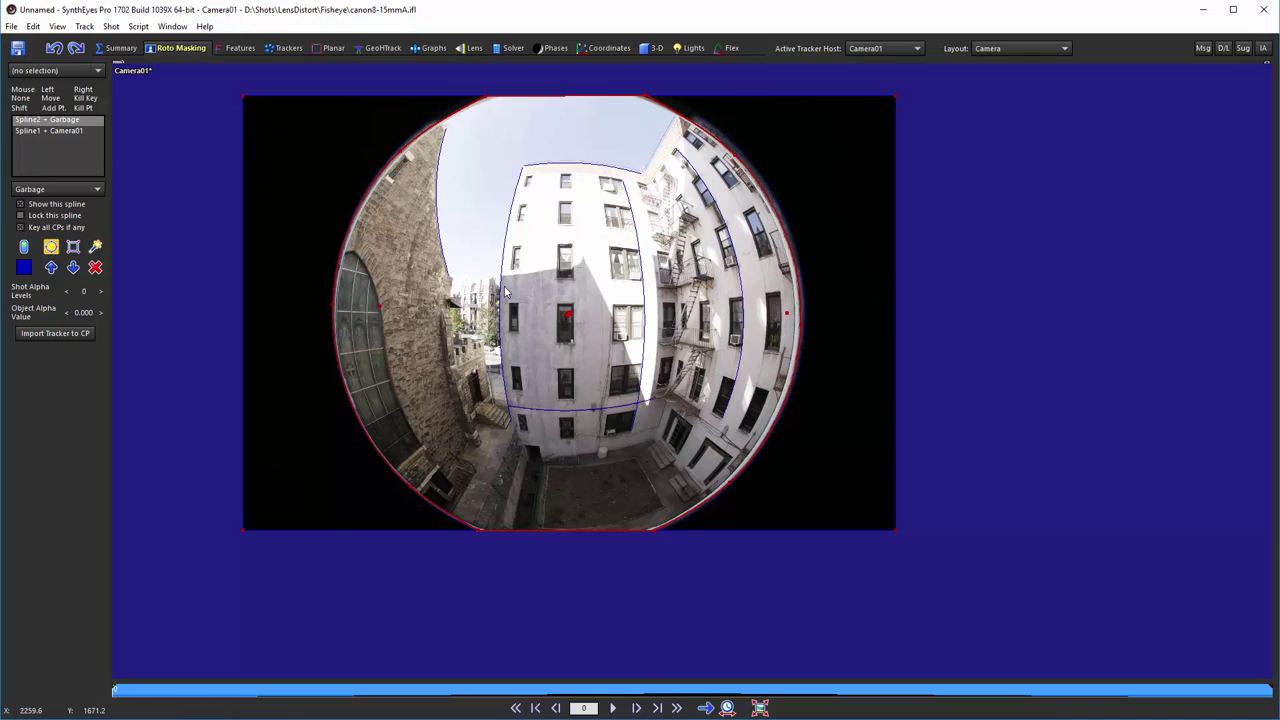
Step: Launch Script > Lens > Lens Master Calibration to bring up its lens settings
{"action": "left_click", "coordinate": [139, 27]}
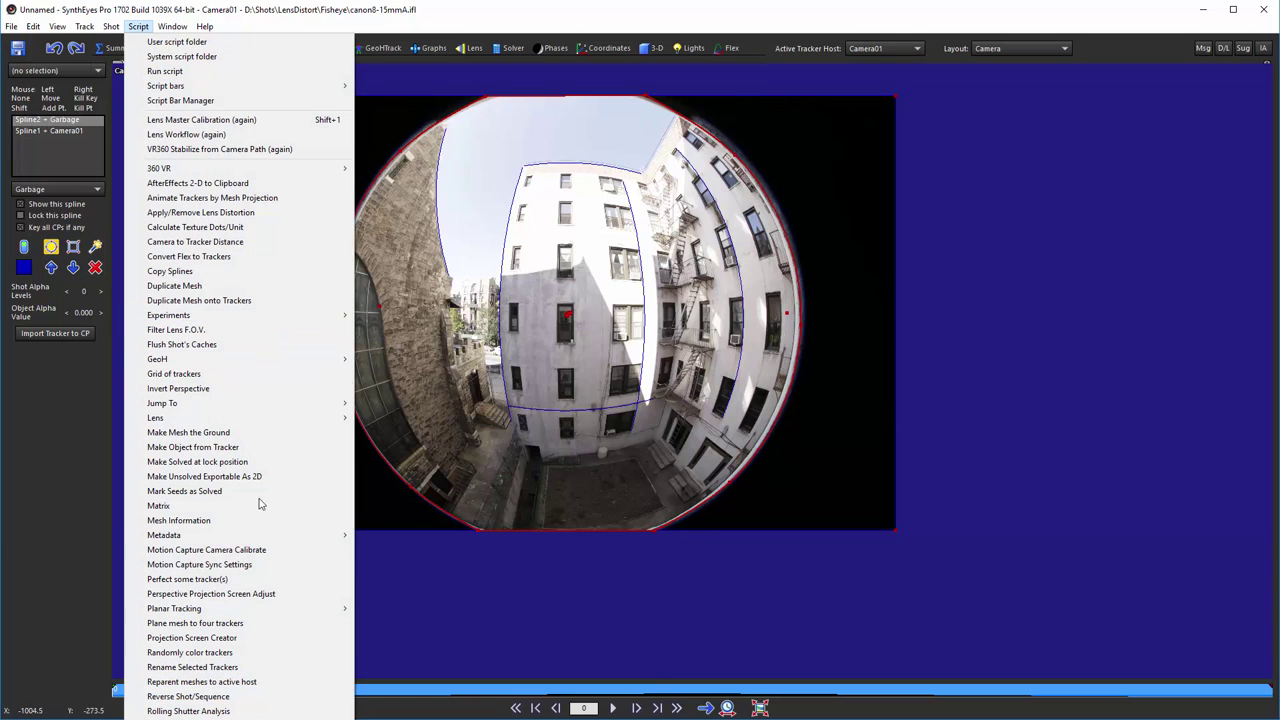
{"action": "mouse_move", "coordinate": [337, 418]}
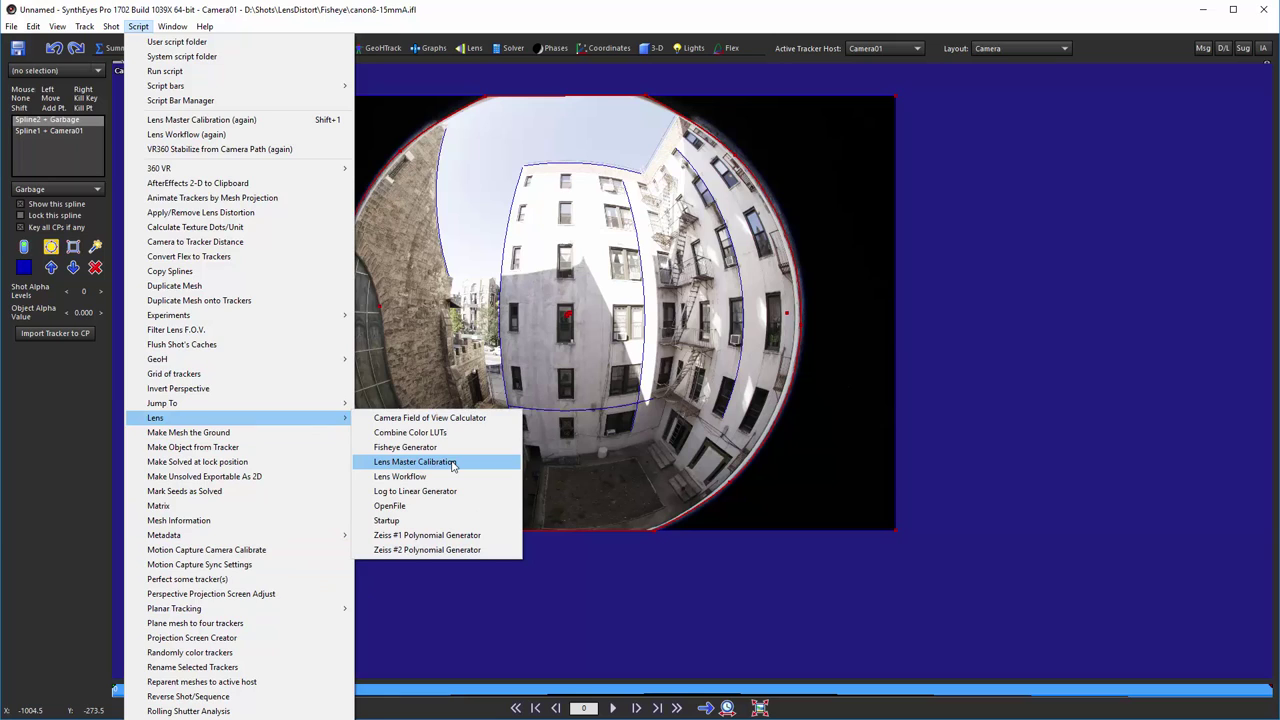
{"action": "left_click", "coordinate": [453, 462]}
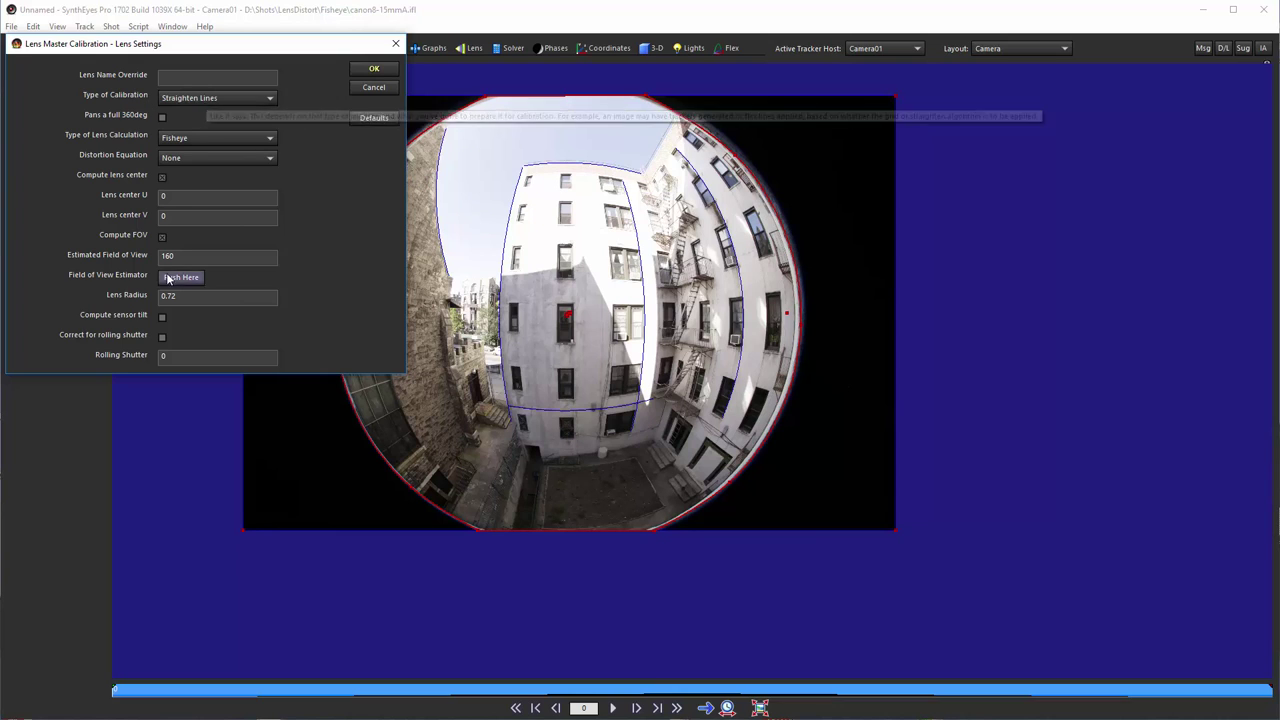
Step: Keep the lens calculation type on Fisheye and enable Compute FOV from the 160 estimate
{"action": "left_click", "coordinate": [228, 138]}
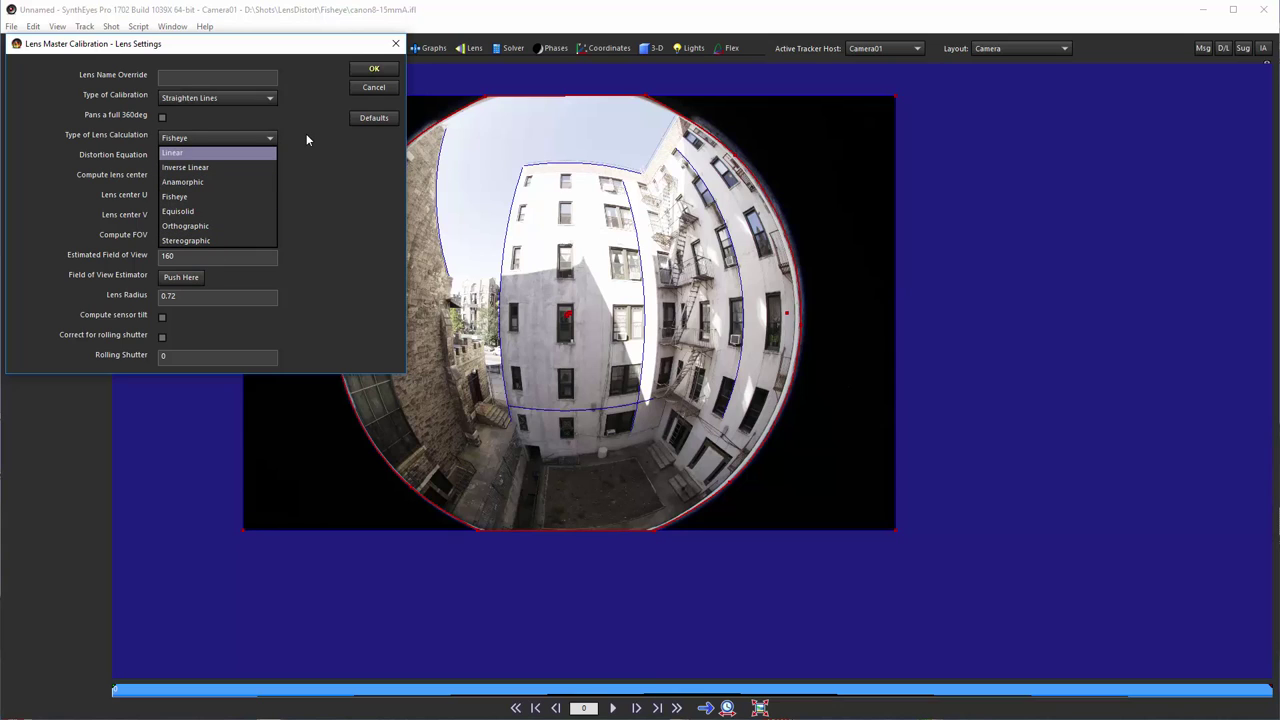
{"action": "key", "text": "Escape"}
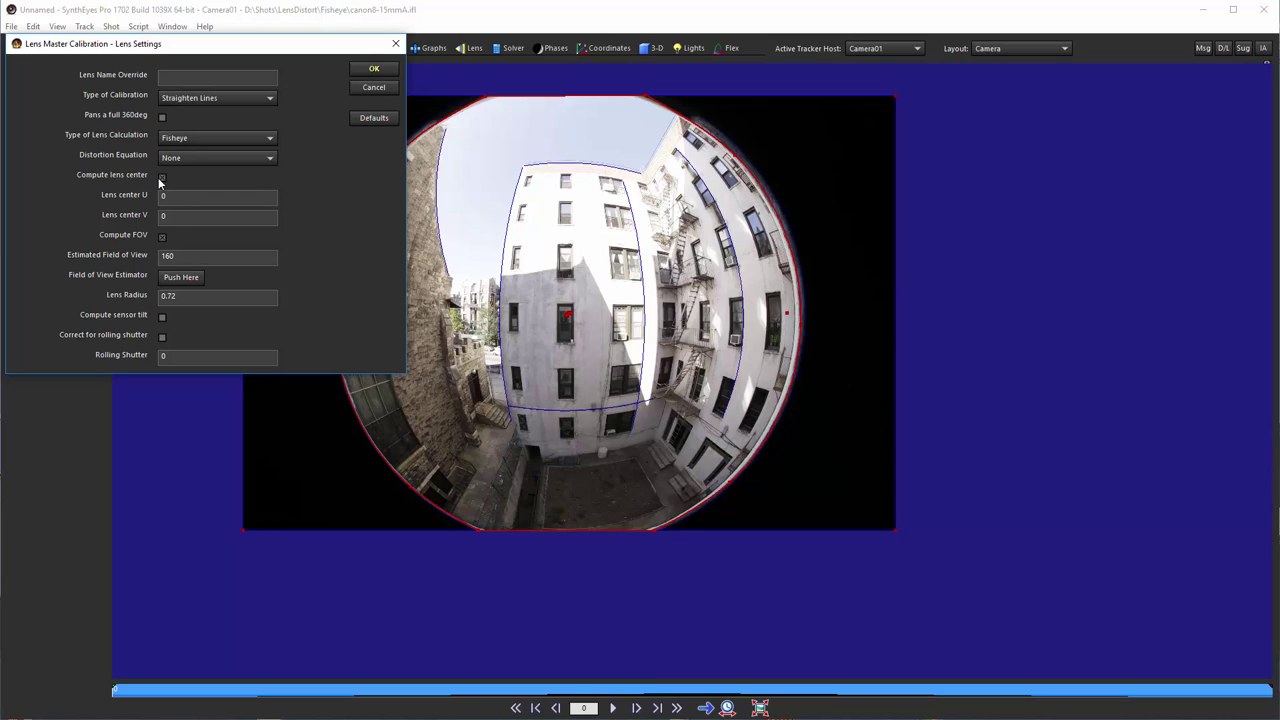
{"action": "left_click", "coordinate": [161, 238]}
Step: Confirm the lens settings to reach Output Settings with max FOV 160 and a 7680×3840 override
{"action": "left_click", "coordinate": [386, 74]}
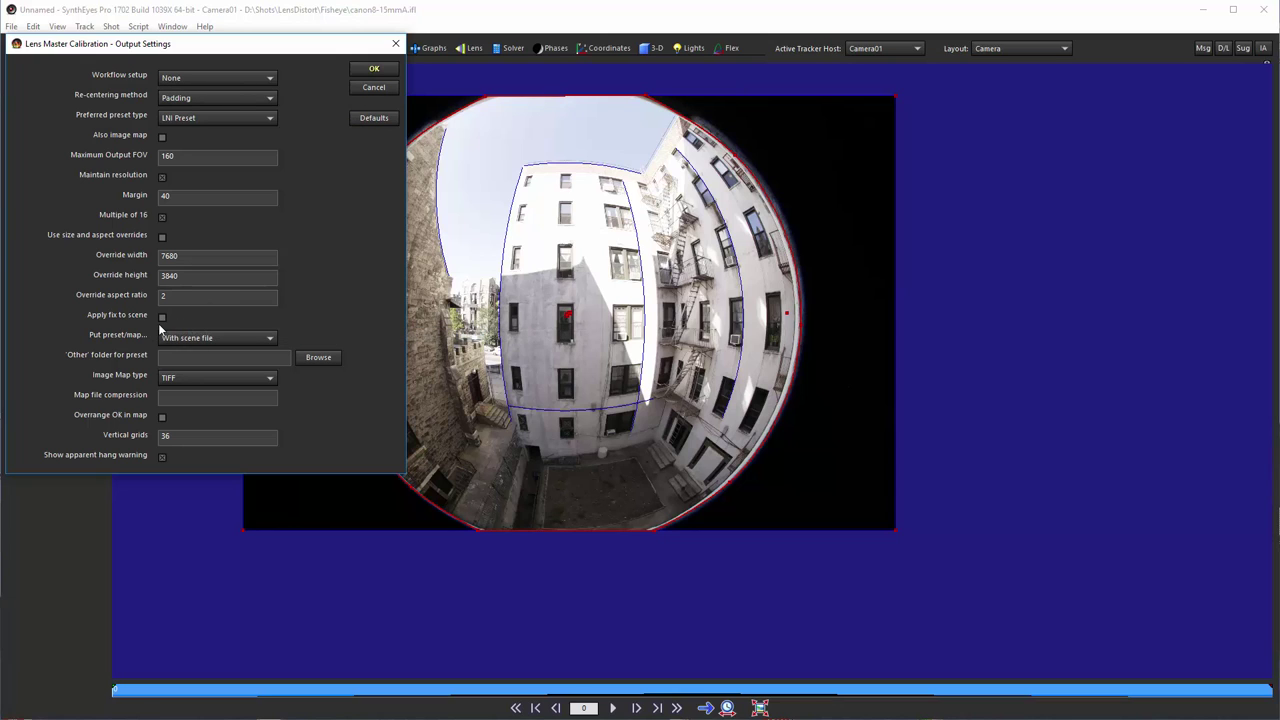
Step: Run the Fisheye calibration, giving 1.724 hpix error, and move its result note to the upper right
{"action": "left_click", "coordinate": [375, 70]}
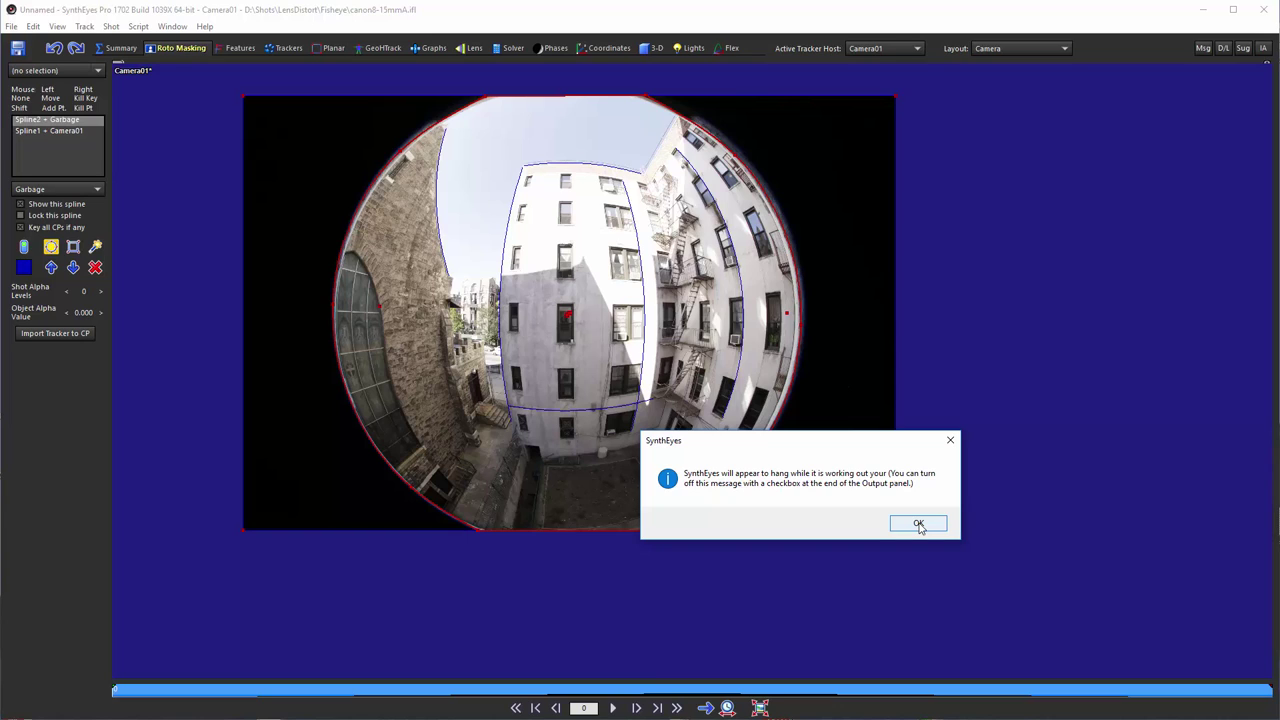
{"action": "left_click", "coordinate": [919, 525]}
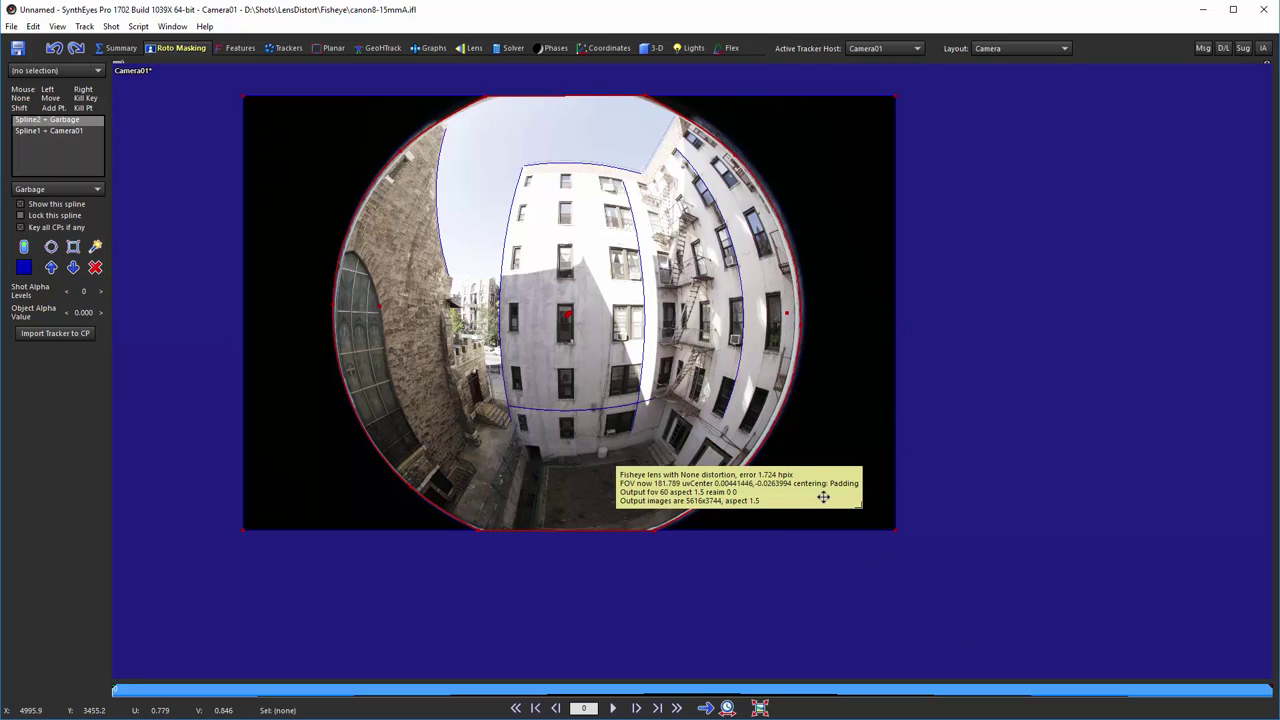
{"action": "left_click_drag", "start_coordinate": [822, 504], "coordinate": [842, 171]}
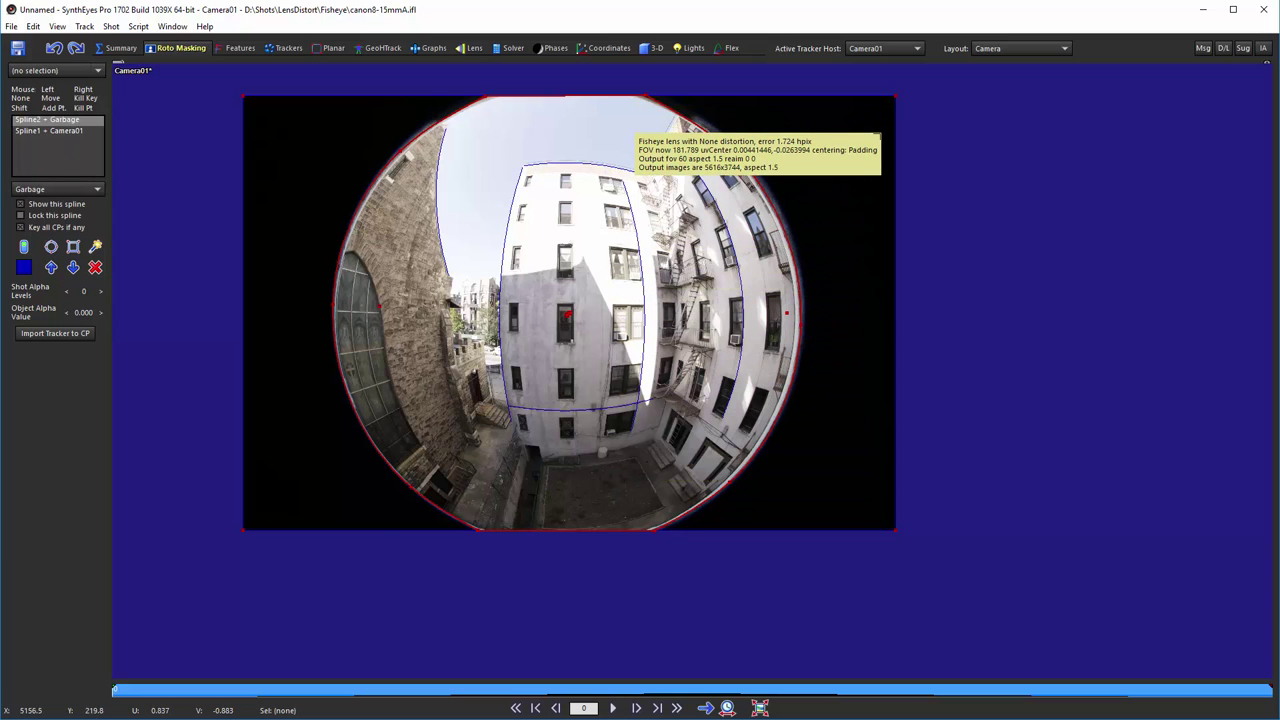
Step: Rerun Lens Master Calibration as Equisolid and place its 0.997 hpix note below the Fisheye note
{"action": "left_click", "coordinate": [137, 27]}
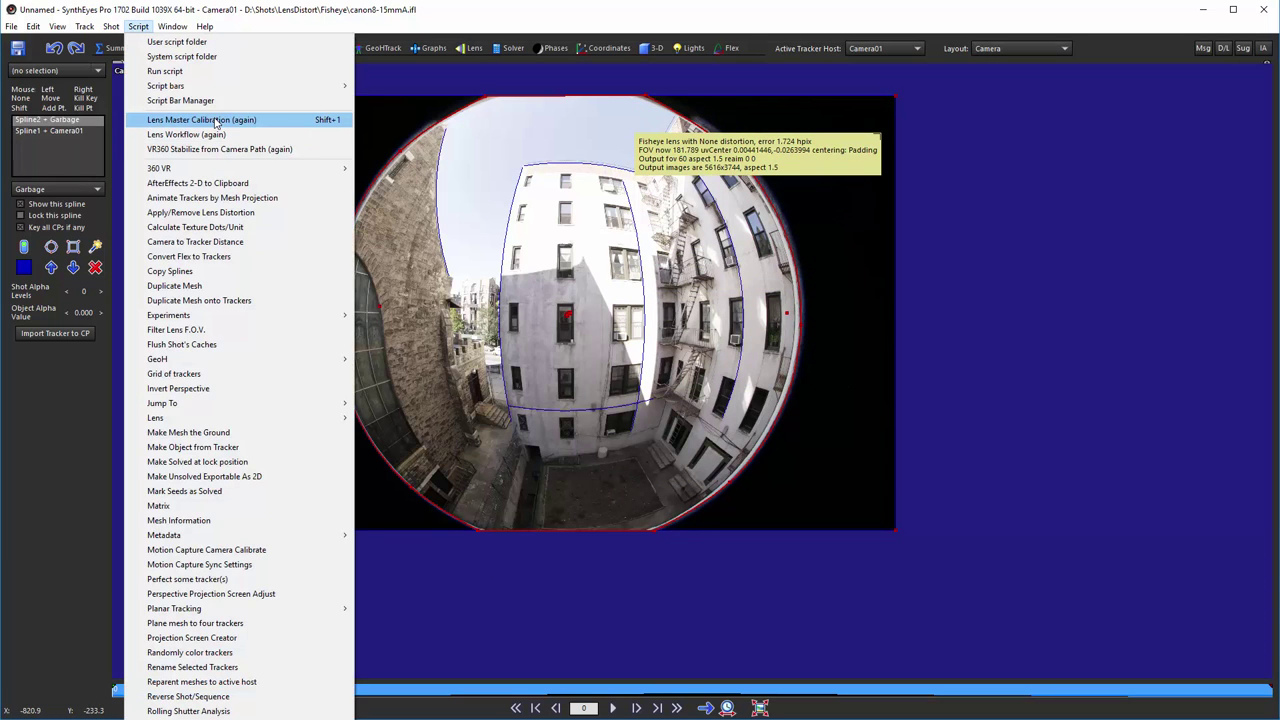
{"action": "left_click", "coordinate": [215, 120]}
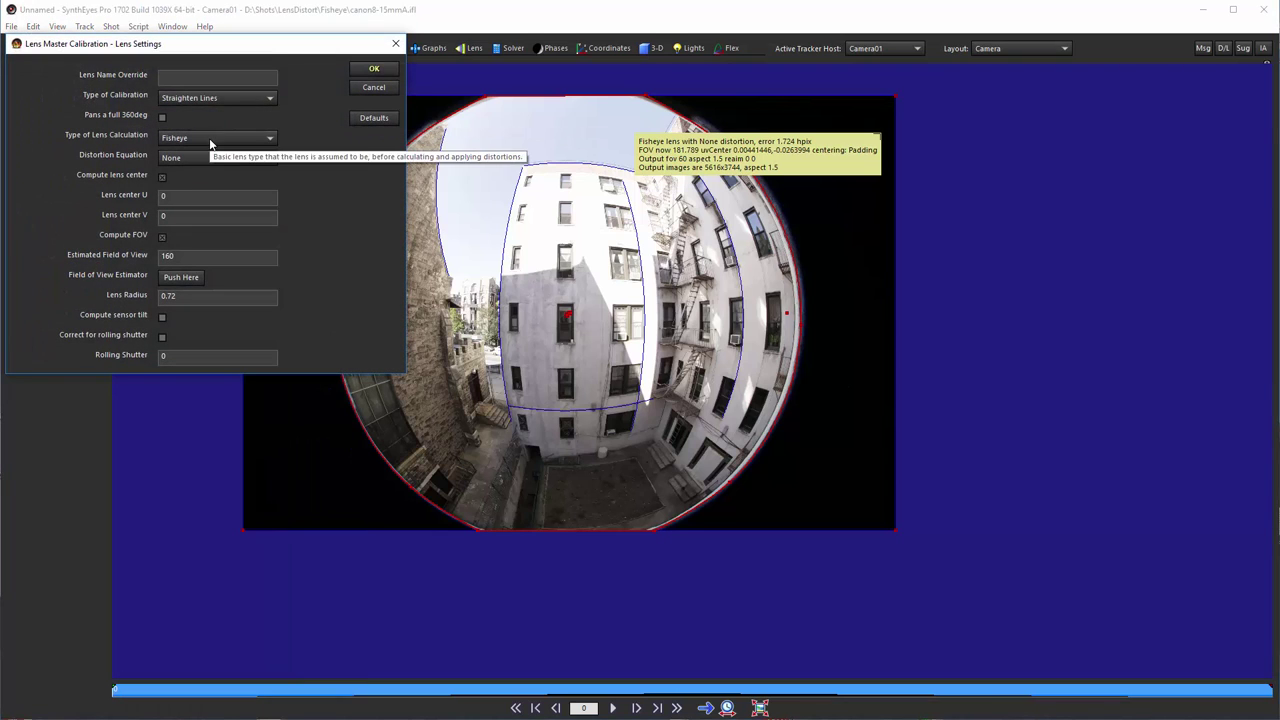
{"action": "left_click", "coordinate": [210, 141]}
{"action": "left_click", "coordinate": [208, 211]}
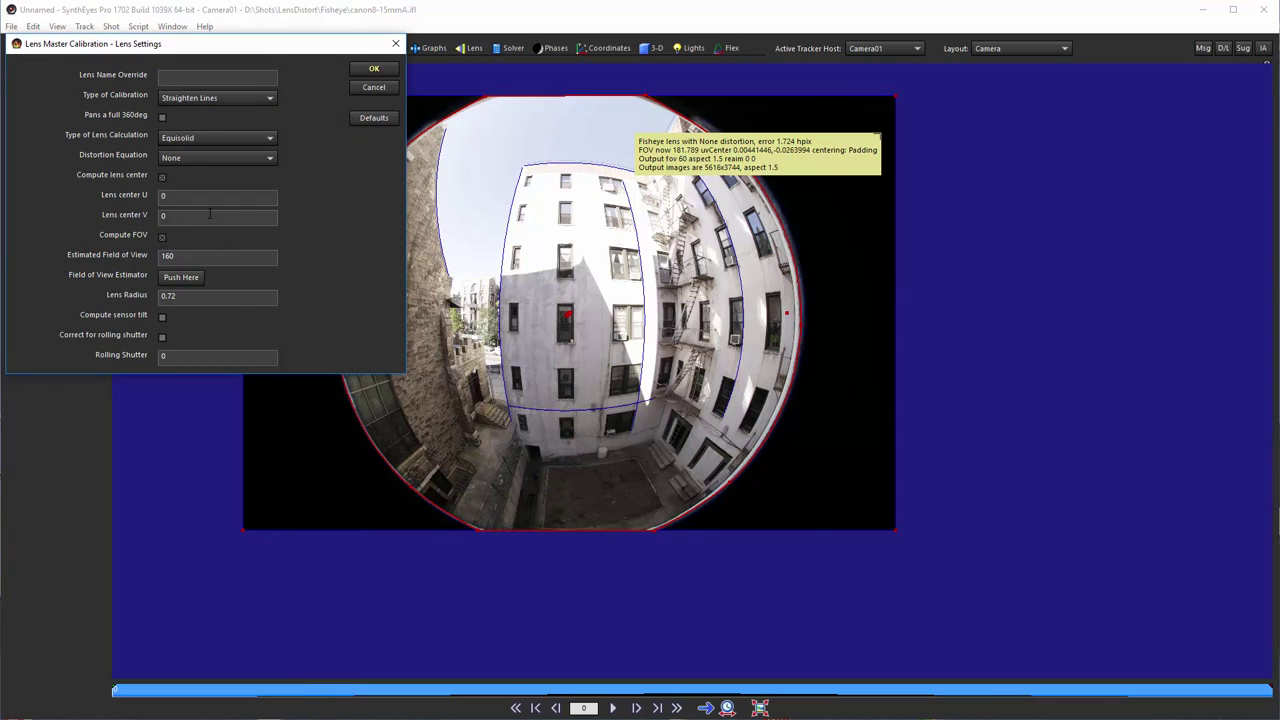
{"action": "left_click", "coordinate": [374, 68]}
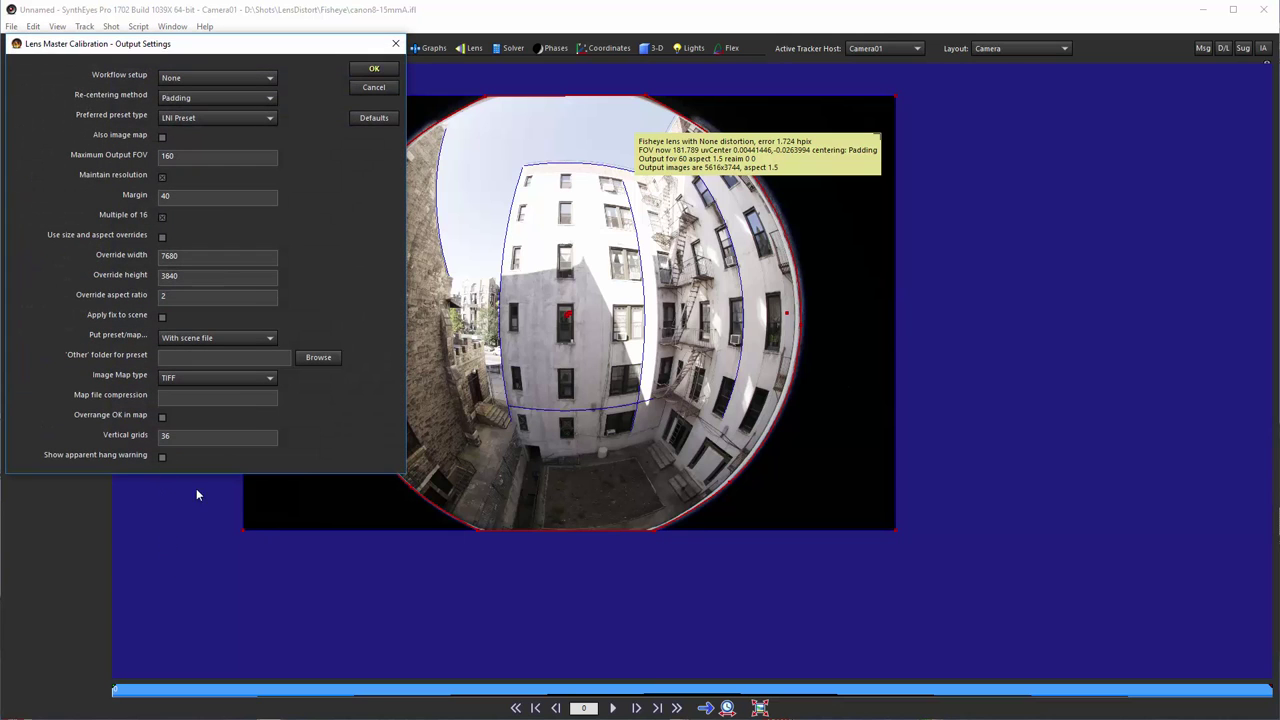
{"action": "left_click", "coordinate": [364, 68]}
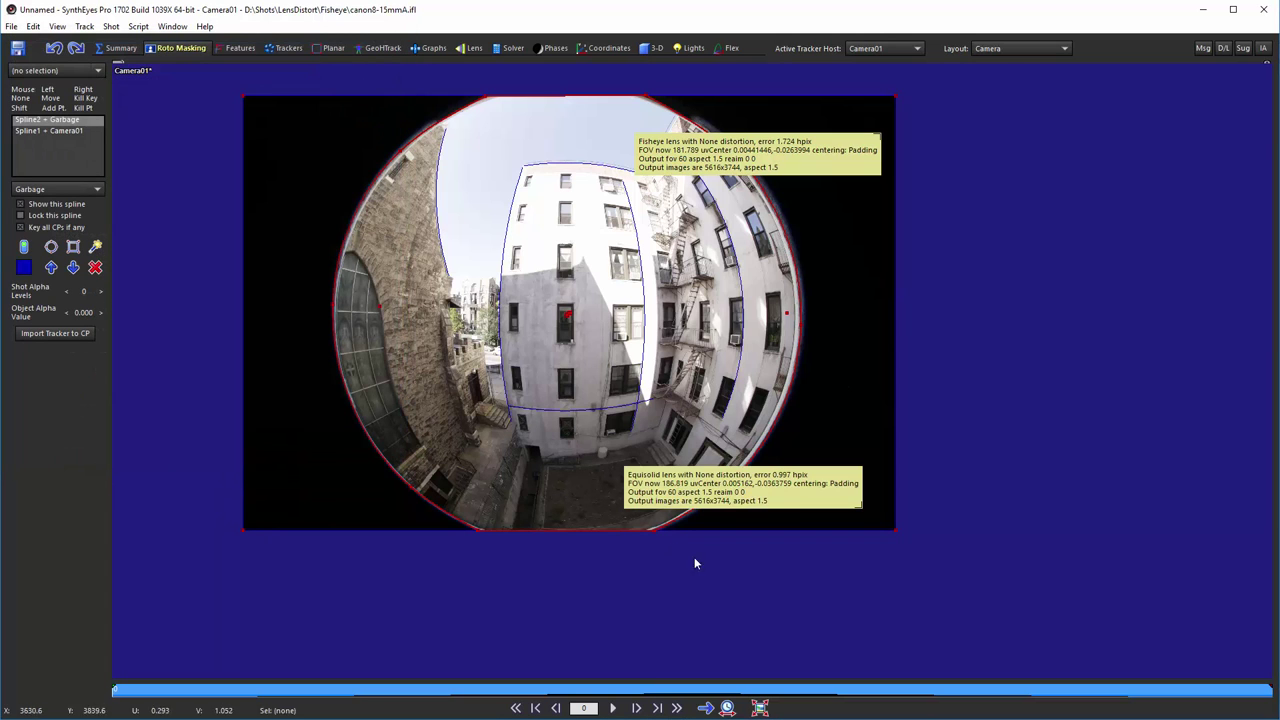
{"action": "left_click_drag", "start_coordinate": [743, 491], "coordinate": [756, 214]}
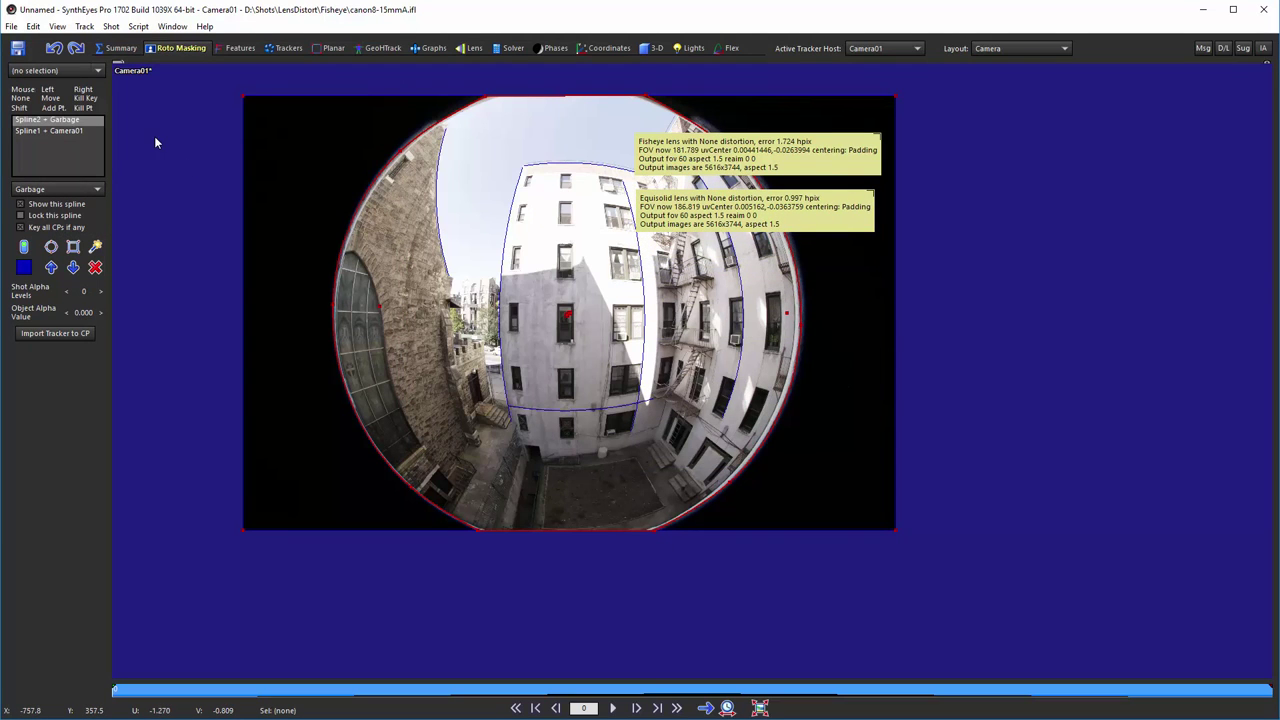
Step: Rerun Lens Master Calibration as Orthographic, producing a 12.166 hpix error note
{"action": "left_click", "coordinate": [138, 26]}
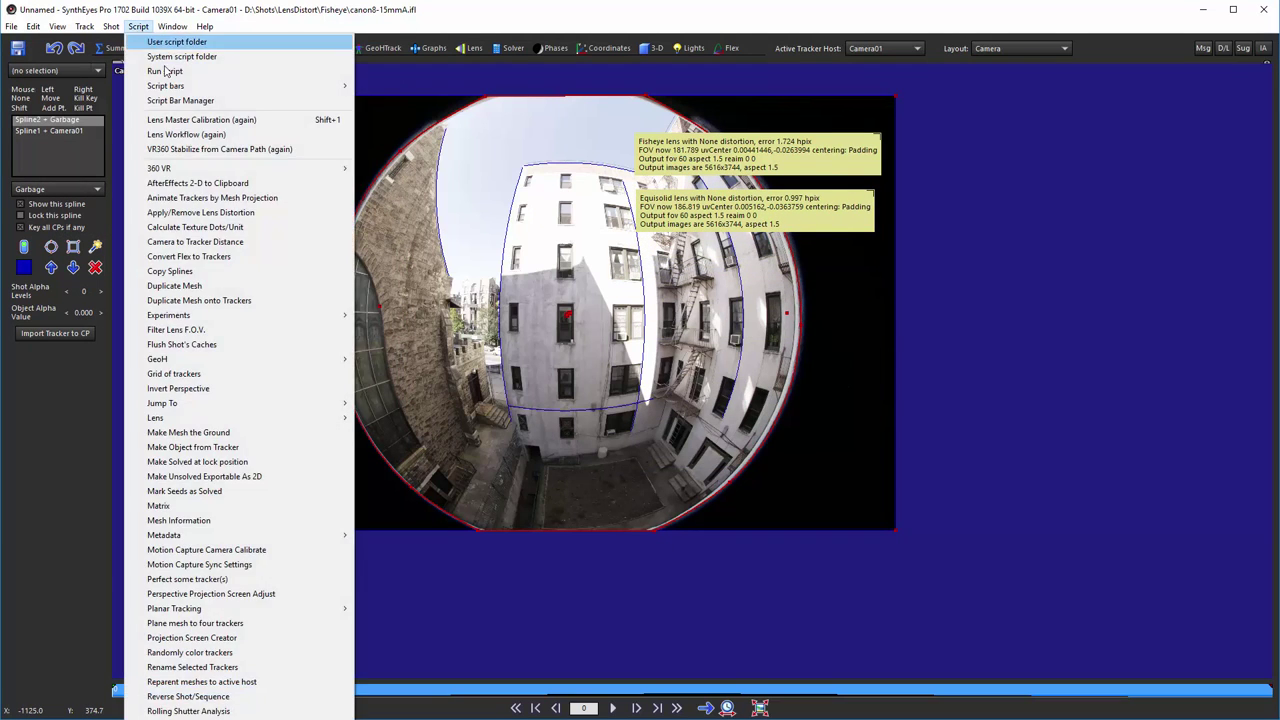
{"action": "left_click", "coordinate": [183, 120]}
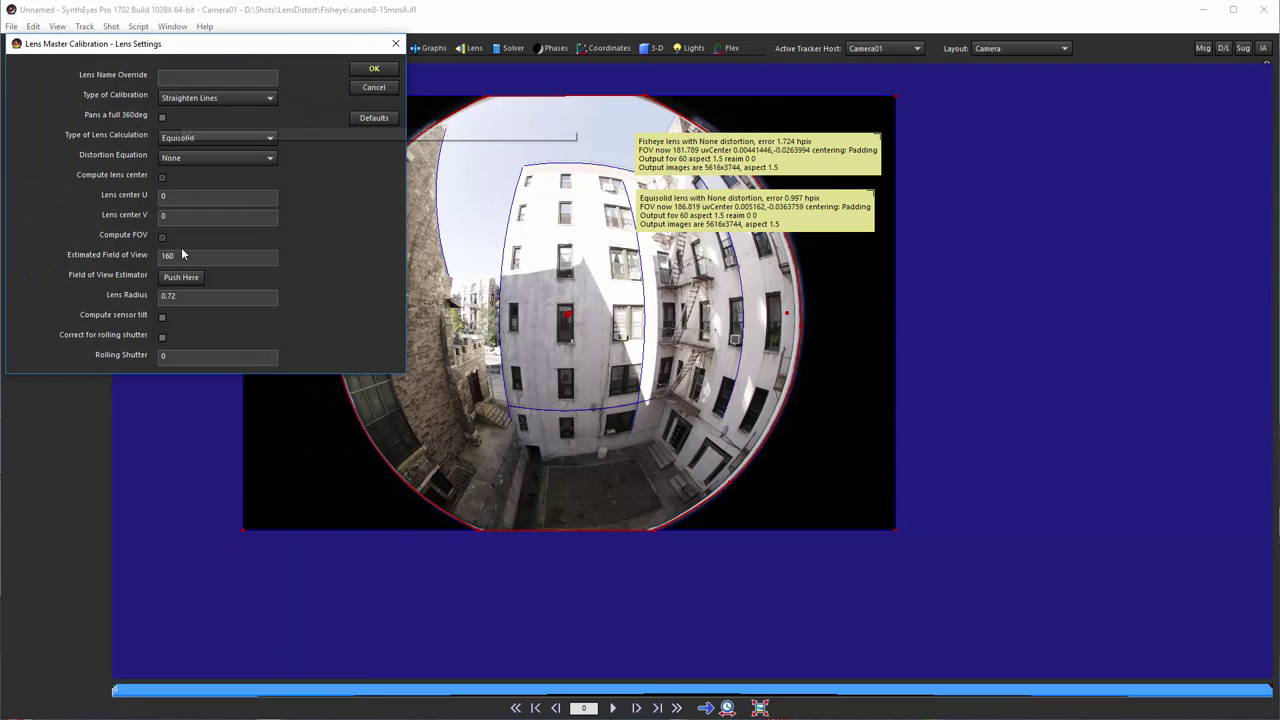
{"action": "left_click", "coordinate": [200, 139]}
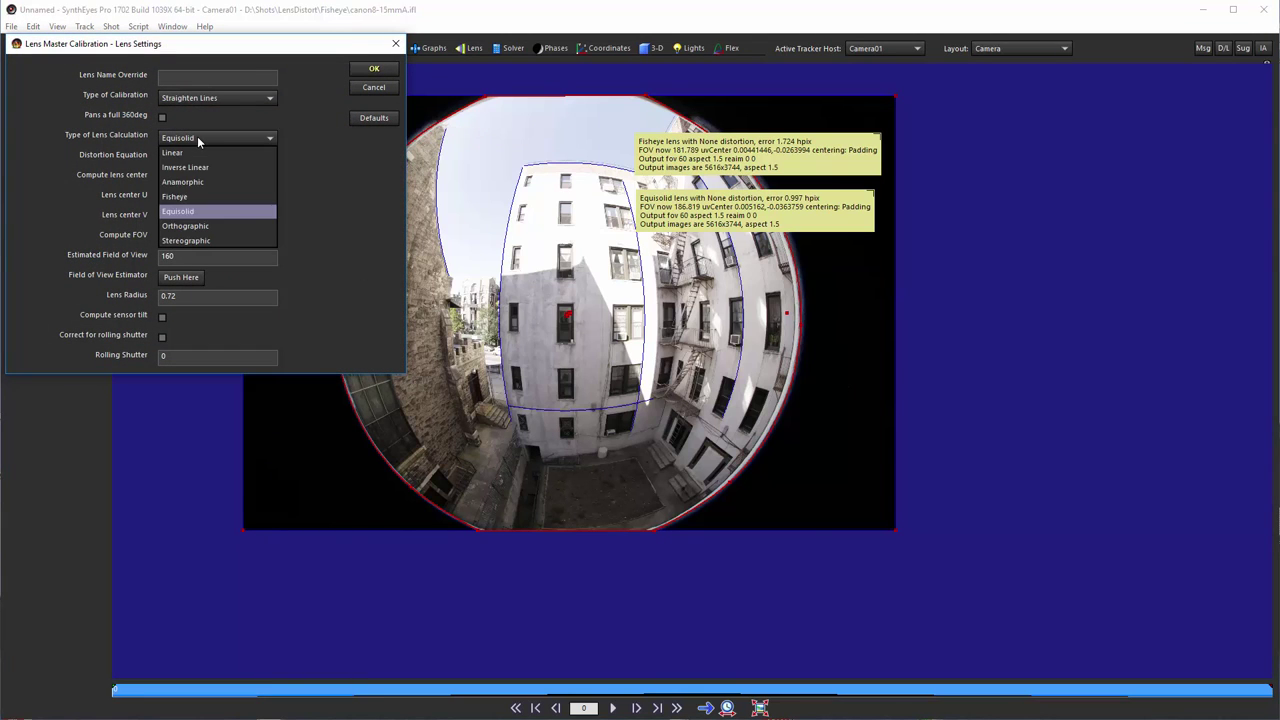
{"action": "left_click", "coordinate": [207, 227]}
{"action": "left_click", "coordinate": [372, 72]}
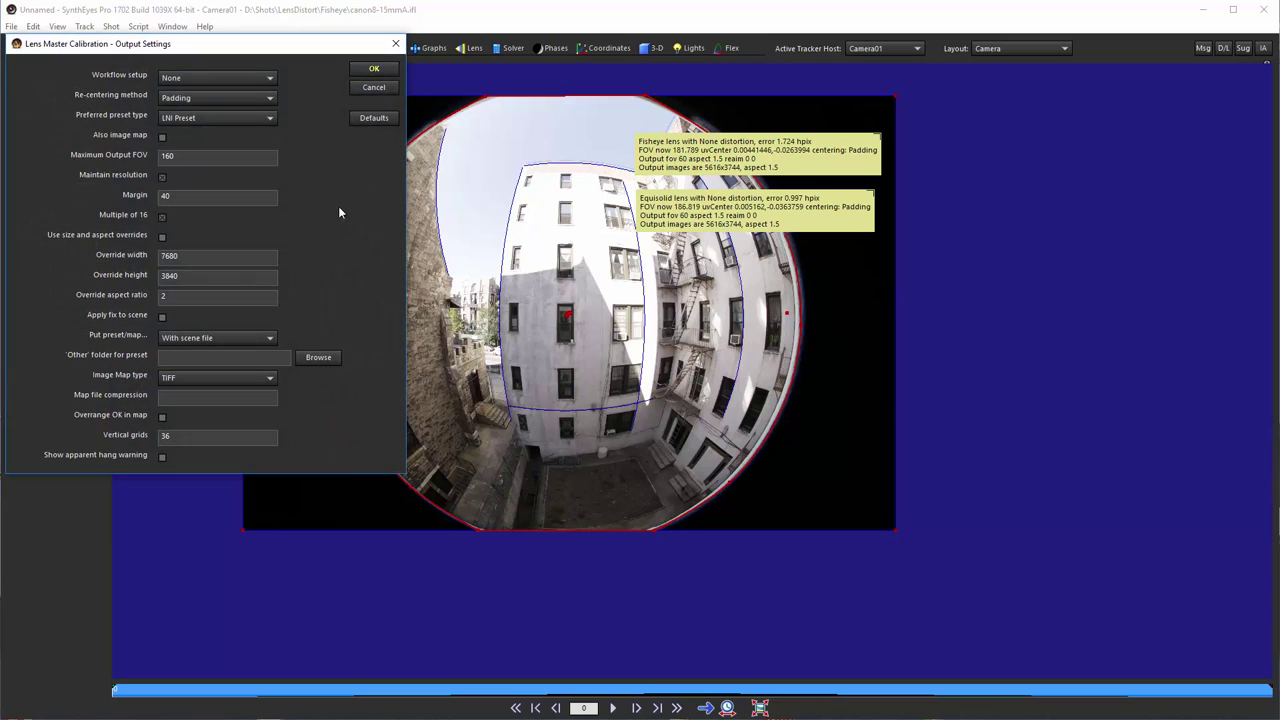
{"action": "left_click", "coordinate": [372, 74]}
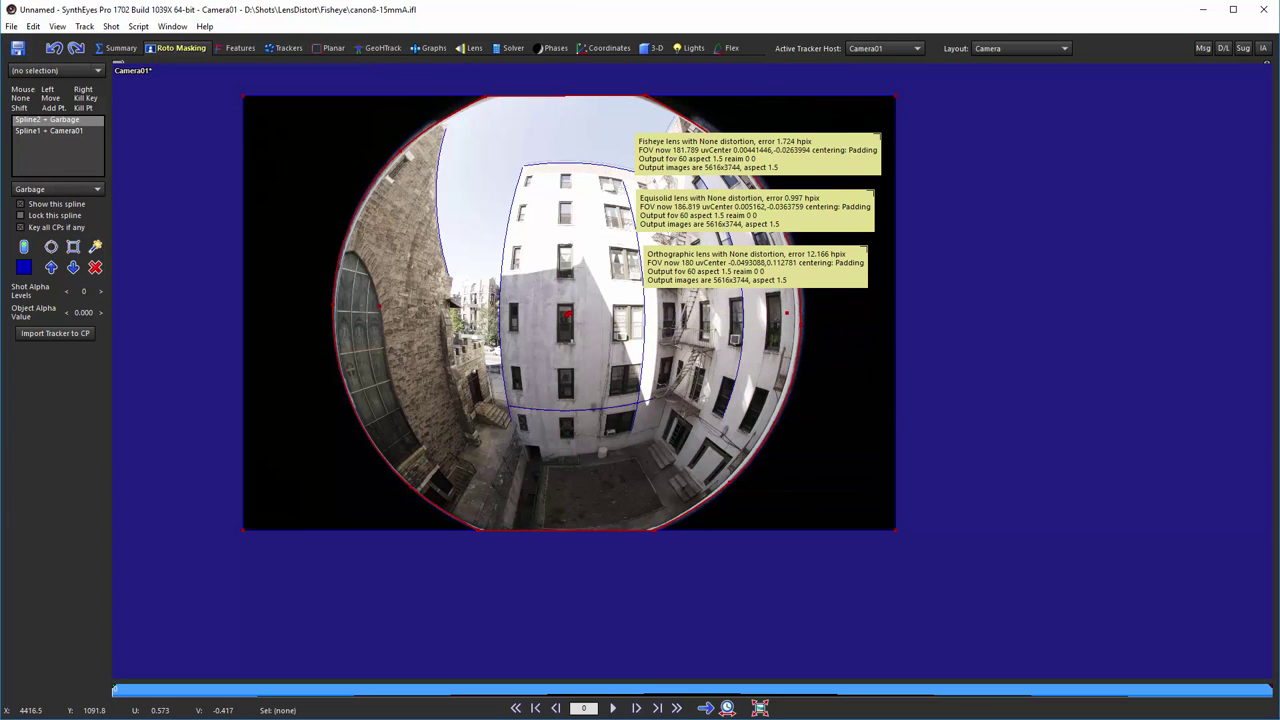
Step: Rerun it as Stereographic (4.089 hpix) and move that note under the others
{"action": "left_click", "coordinate": [138, 26]}
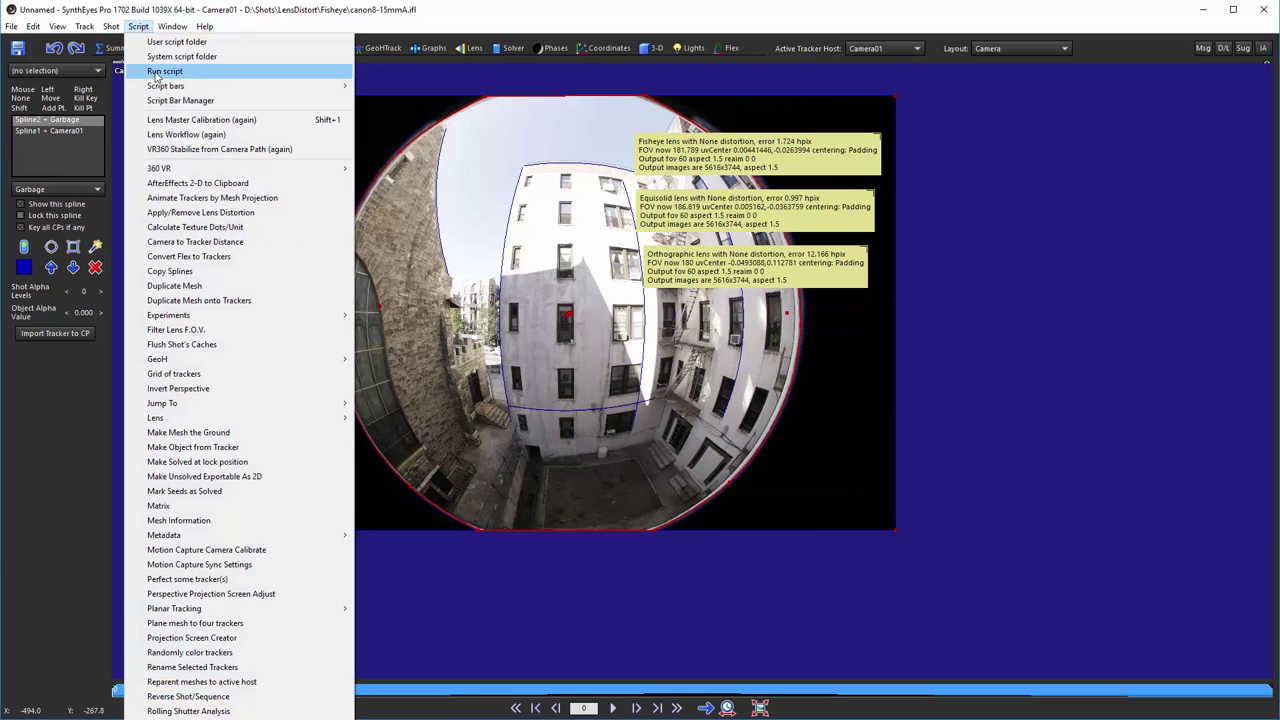
{"action": "left_click", "coordinate": [168, 120]}
{"action": "left_click", "coordinate": [180, 137]}
{"action": "left_click", "coordinate": [180, 244]}
{"action": "left_click", "coordinate": [368, 68]}
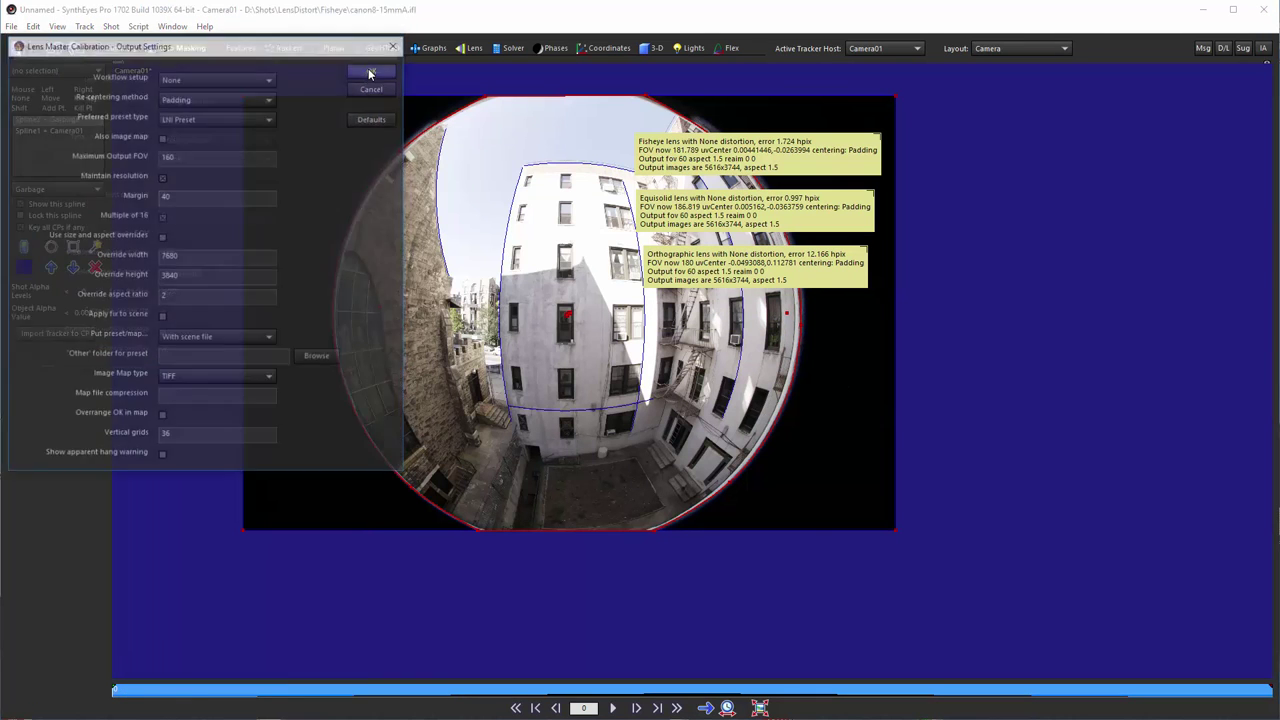
{"action": "left_click", "coordinate": [373, 70]}
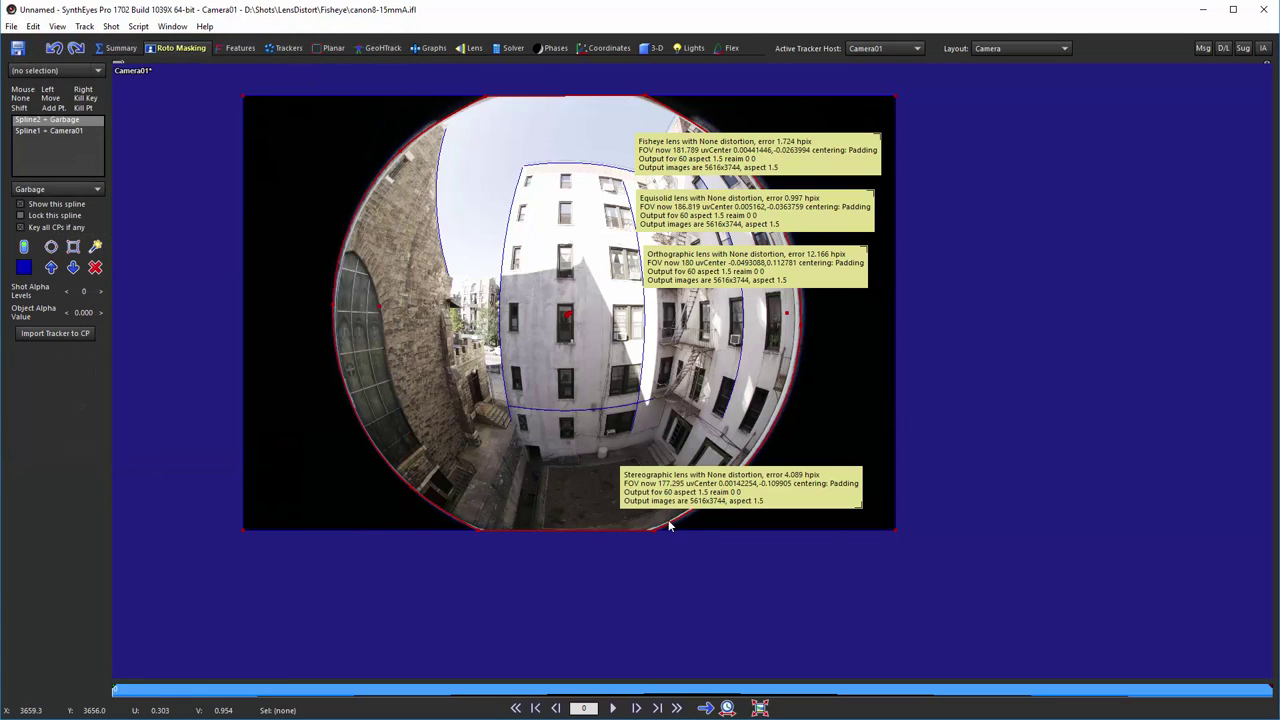
{"action": "left_click_drag", "start_coordinate": [713, 517], "coordinate": [727, 300]}
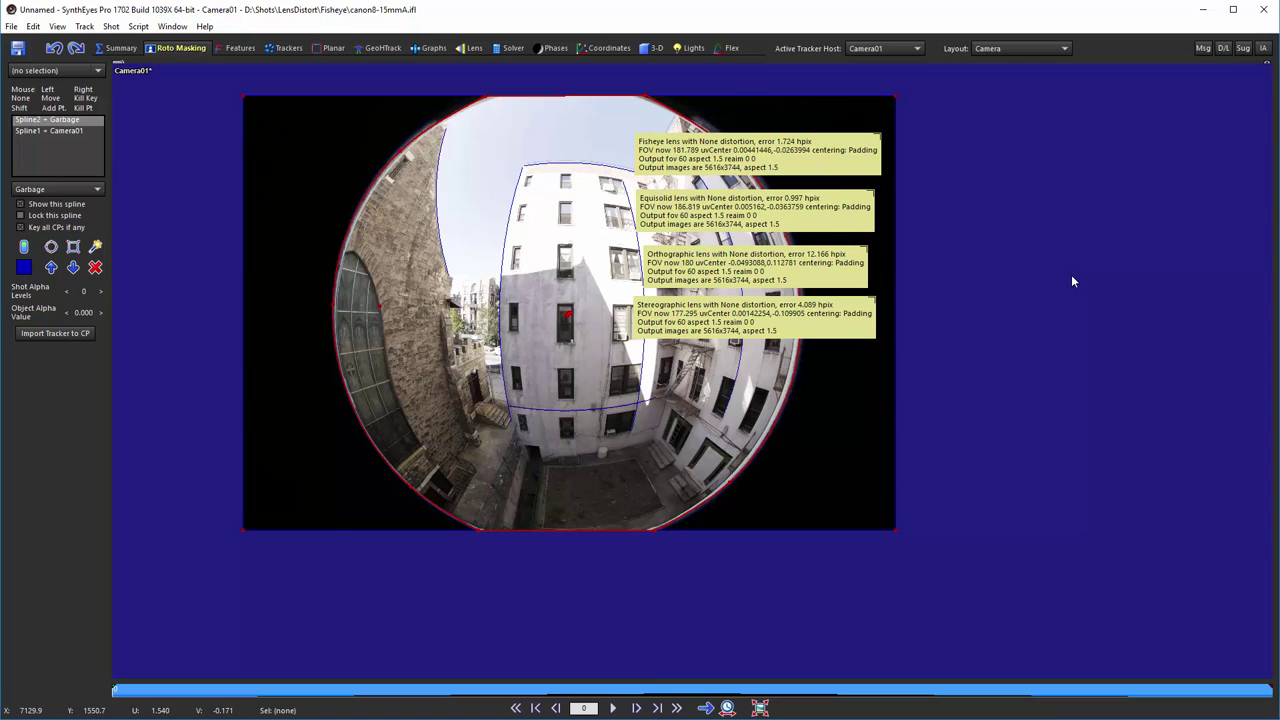
Step: Undo the Stereographic, Orthographic, Equisolid, Fisheye and remaining calibration results
{"action": "left_click", "coordinate": [54, 48]}
{"action": "left_click", "coordinate": [54, 48]}
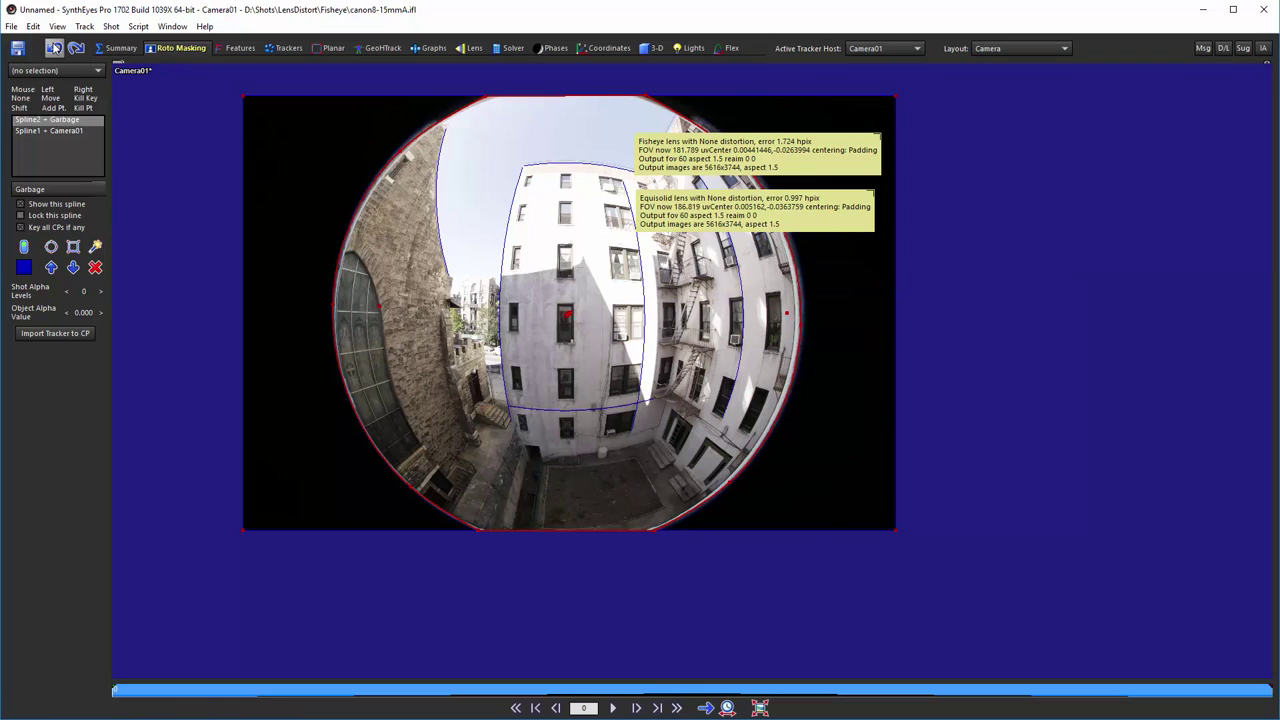
{"action": "left_click", "coordinate": [54, 48]}
{"action": "left_click", "coordinate": [54, 48]}
{"action": "left_click", "coordinate": [54, 48]}
Step: Rerun Lens Master Calibration with Equisolid lens type and Quadratic distortion, continuing to Output Settings
{"action": "left_click", "coordinate": [138, 26]}
{"action": "left_click", "coordinate": [160, 119]}
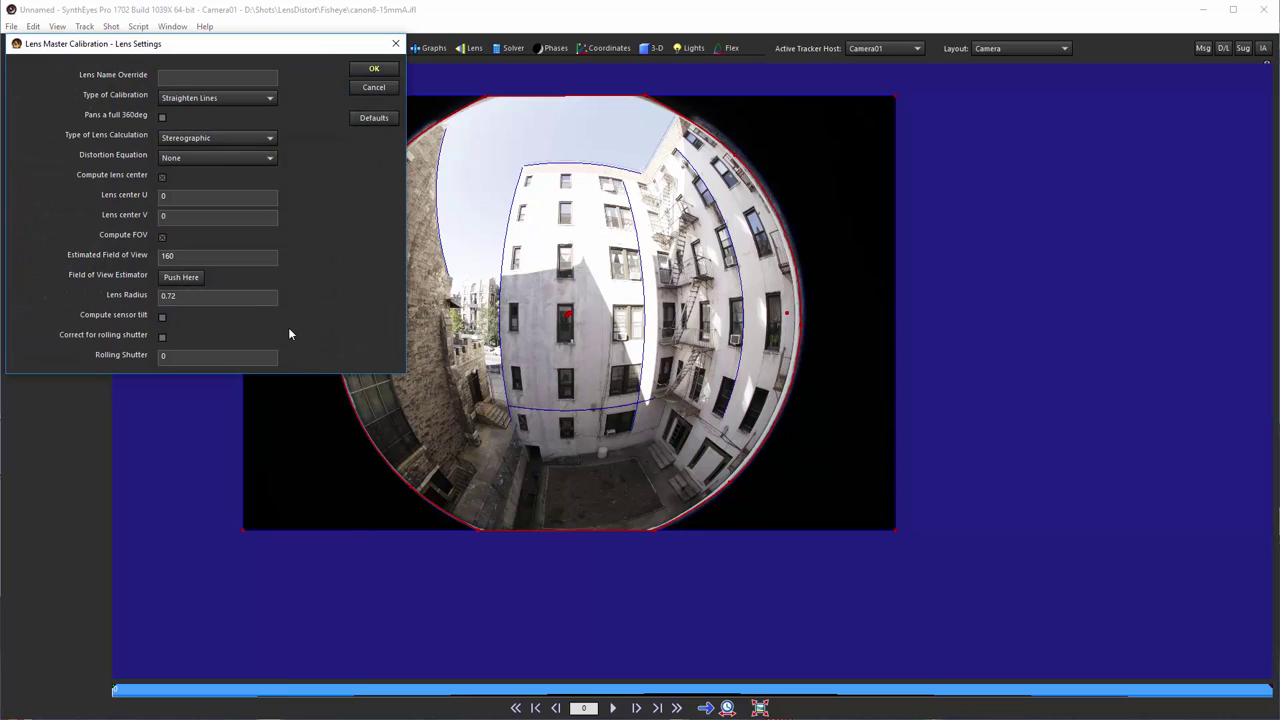
{"action": "left_click", "coordinate": [218, 138]}
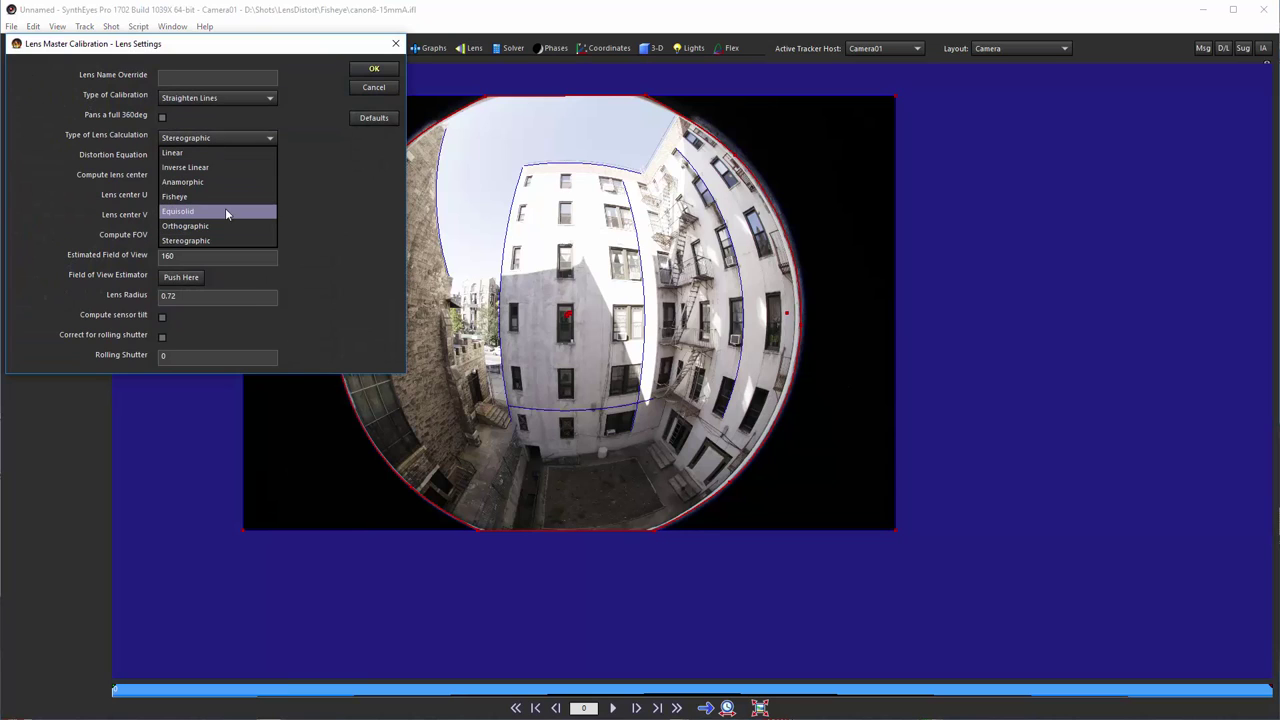
{"action": "left_click", "coordinate": [225, 211]}
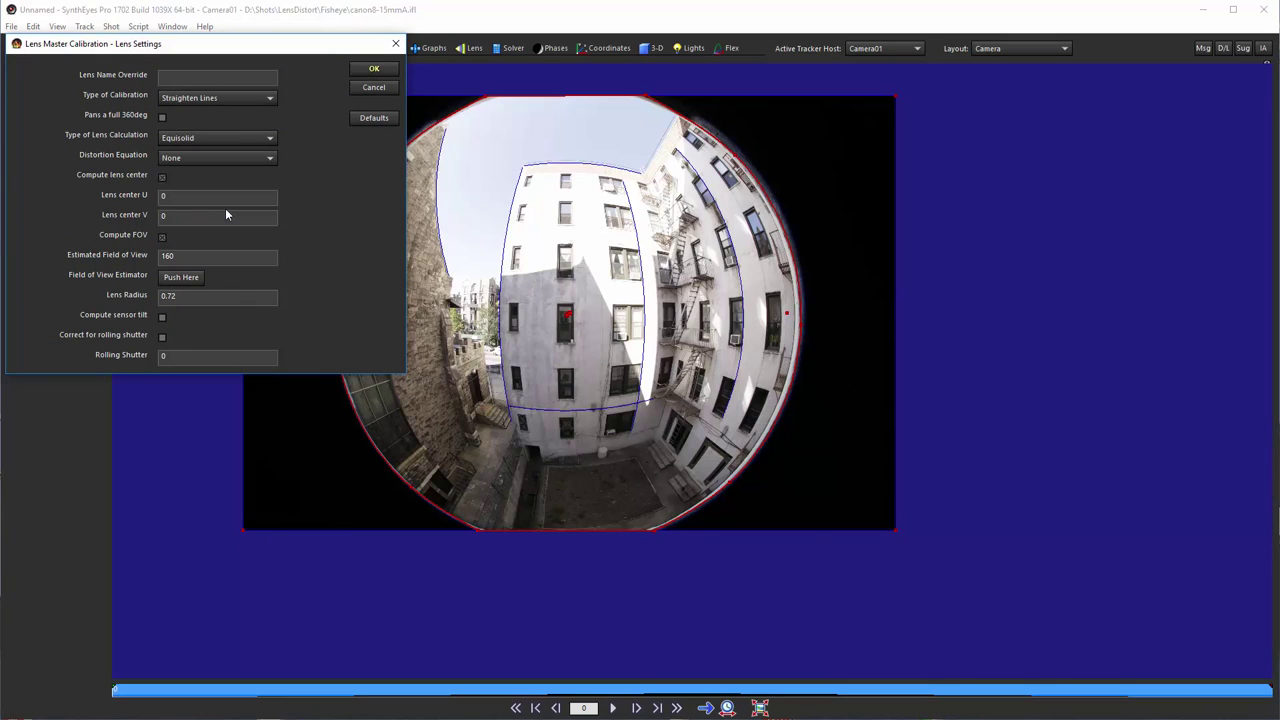
{"action": "left_click", "coordinate": [202, 157]}
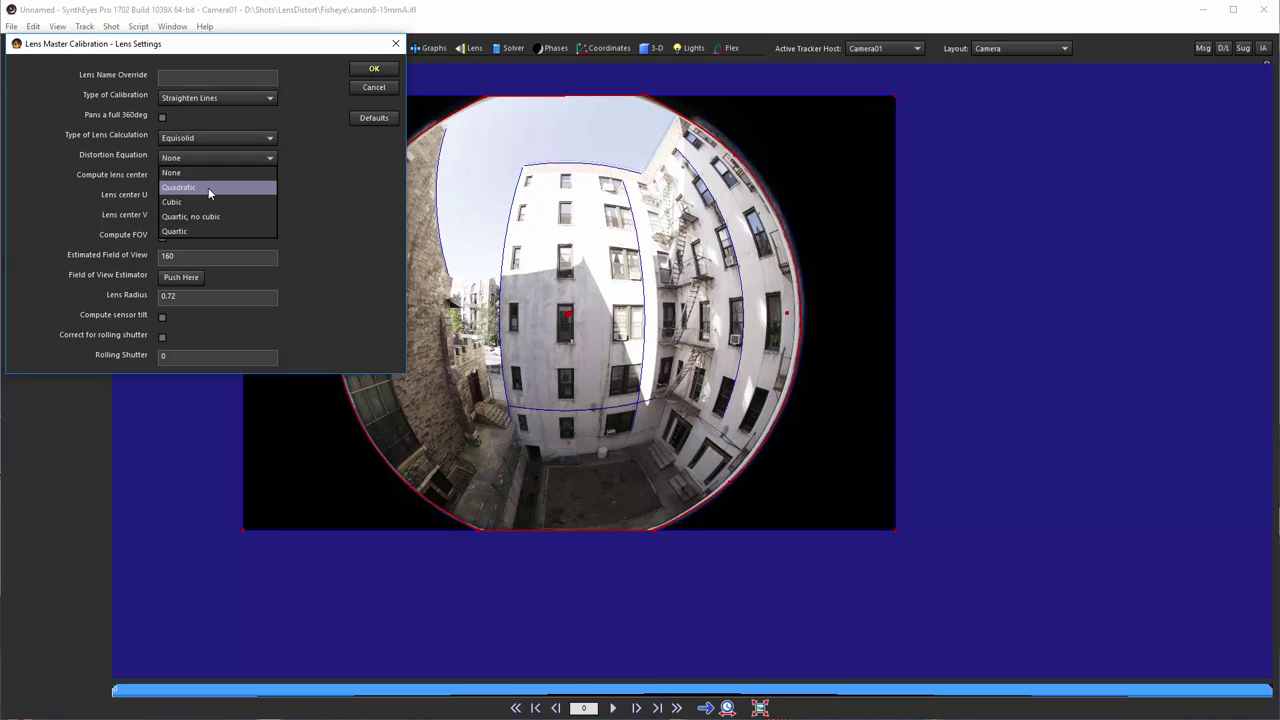
{"action": "left_click", "coordinate": [208, 187]}
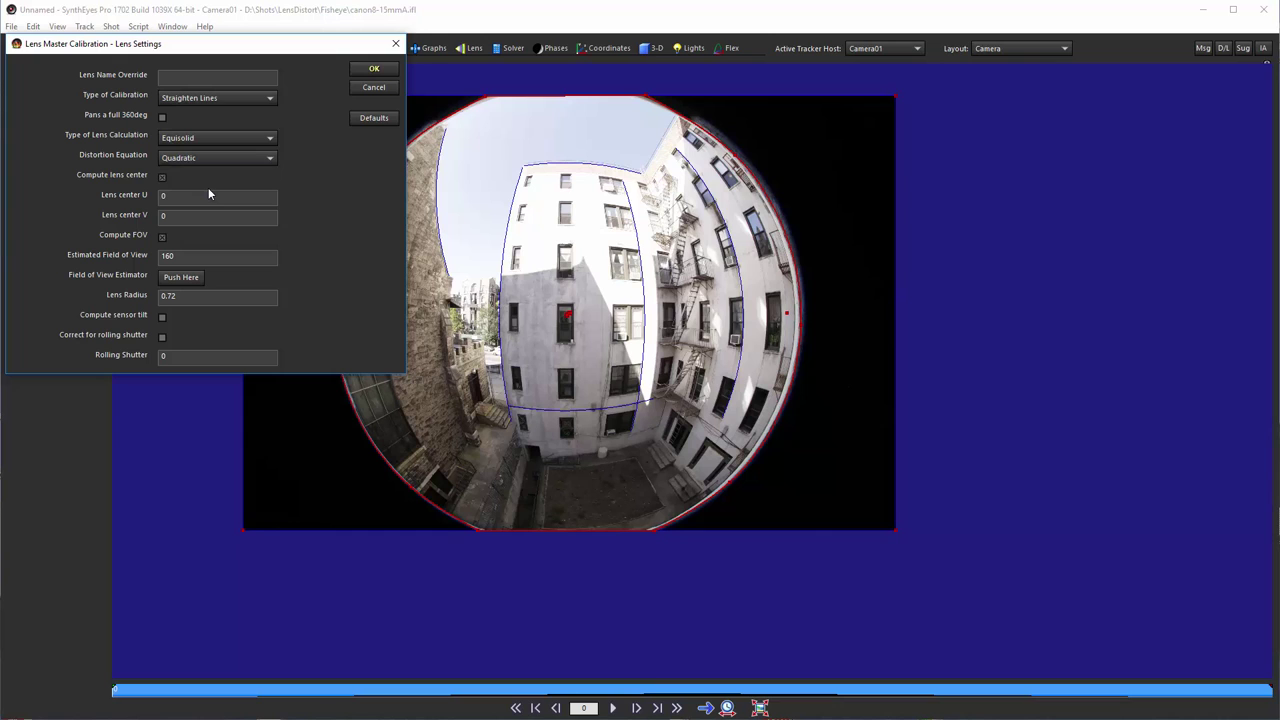
{"action": "left_click", "coordinate": [373, 69]}
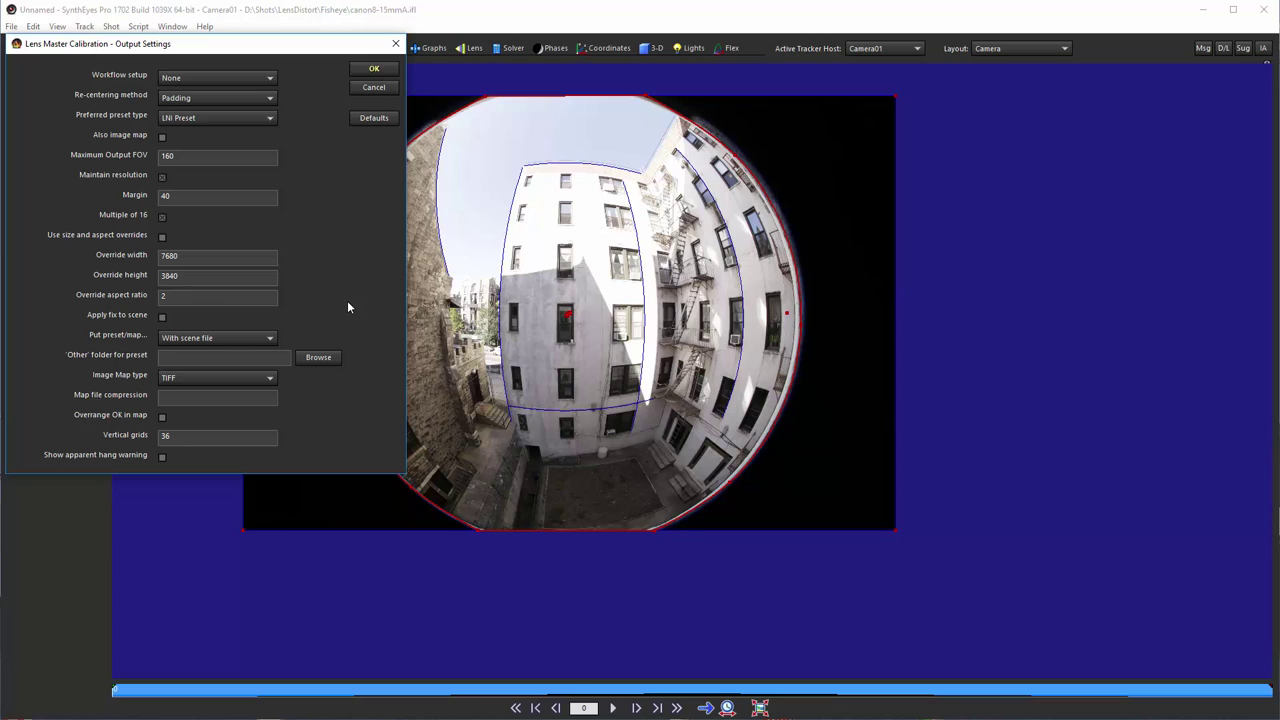
Step: Choose the Create 360VR workflow in Output Settings and accept the settings
{"action": "left_click", "coordinate": [241, 78]}
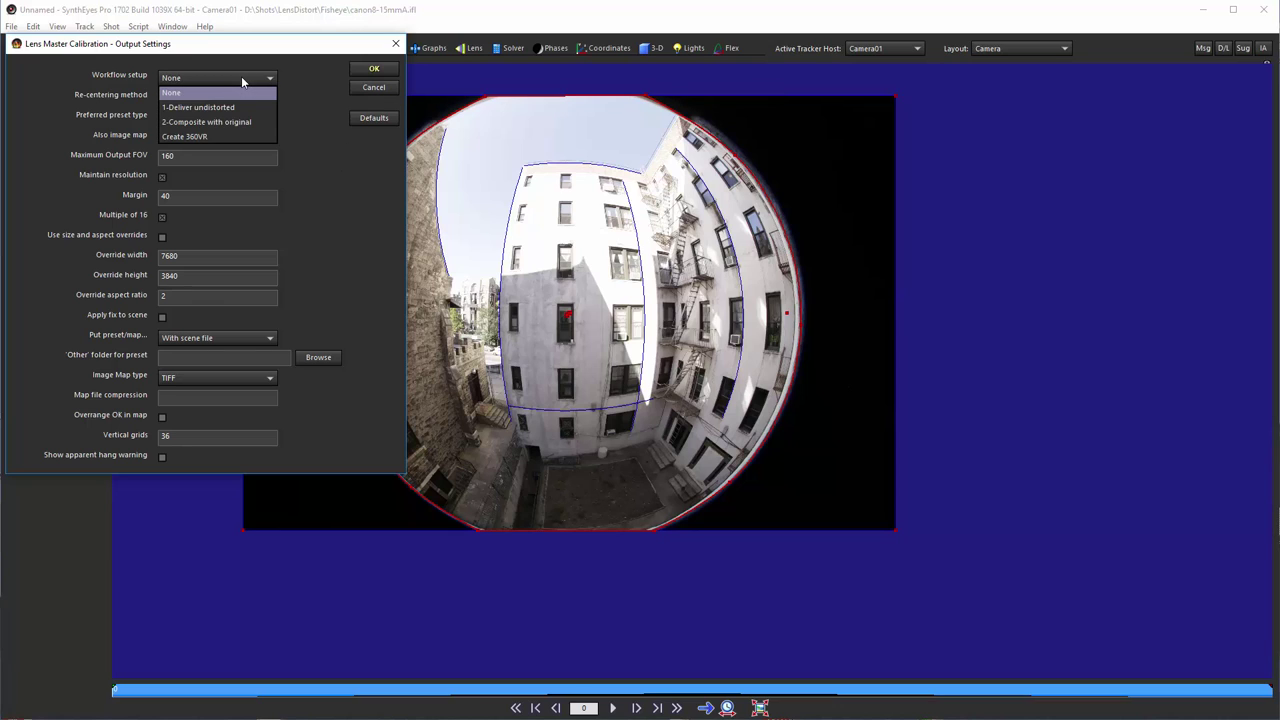
{"action": "left_click", "coordinate": [236, 137]}
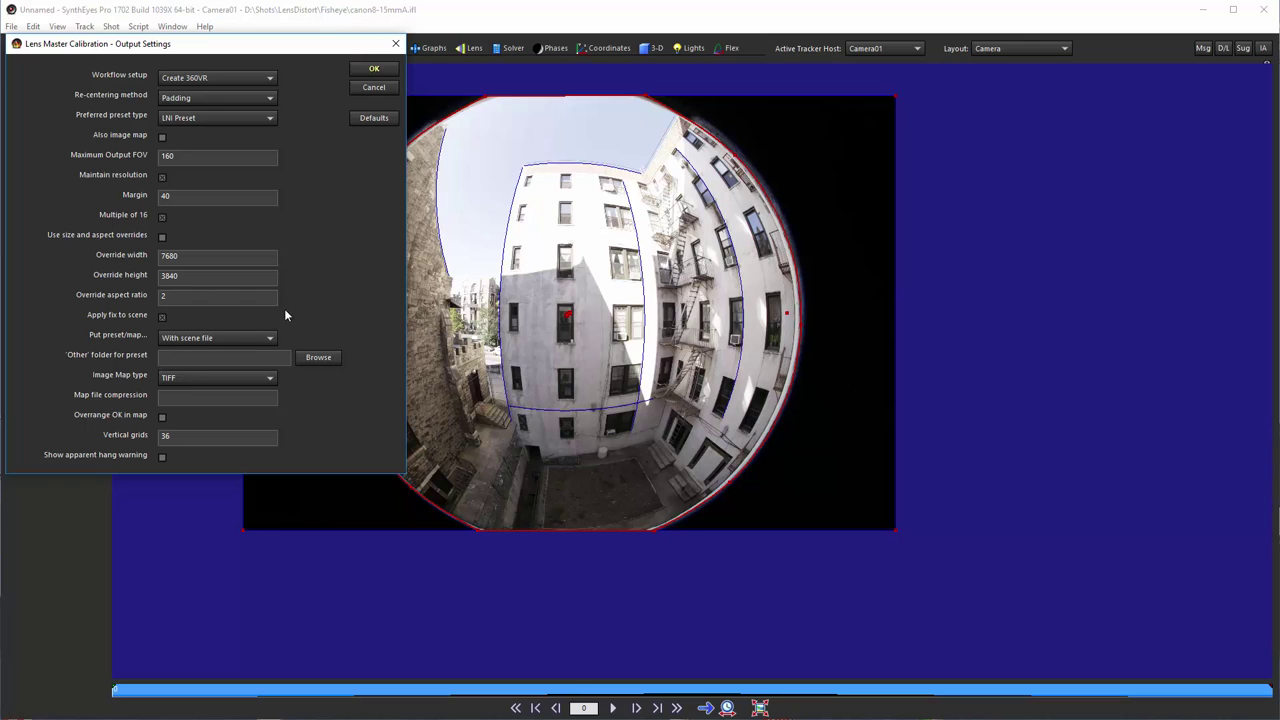
{"action": "left_click", "coordinate": [375, 72]}
Step: Run the 8192x4096 360VR calibration and move the lens result note below the image
{"action": "left_click", "coordinate": [375, 71]}
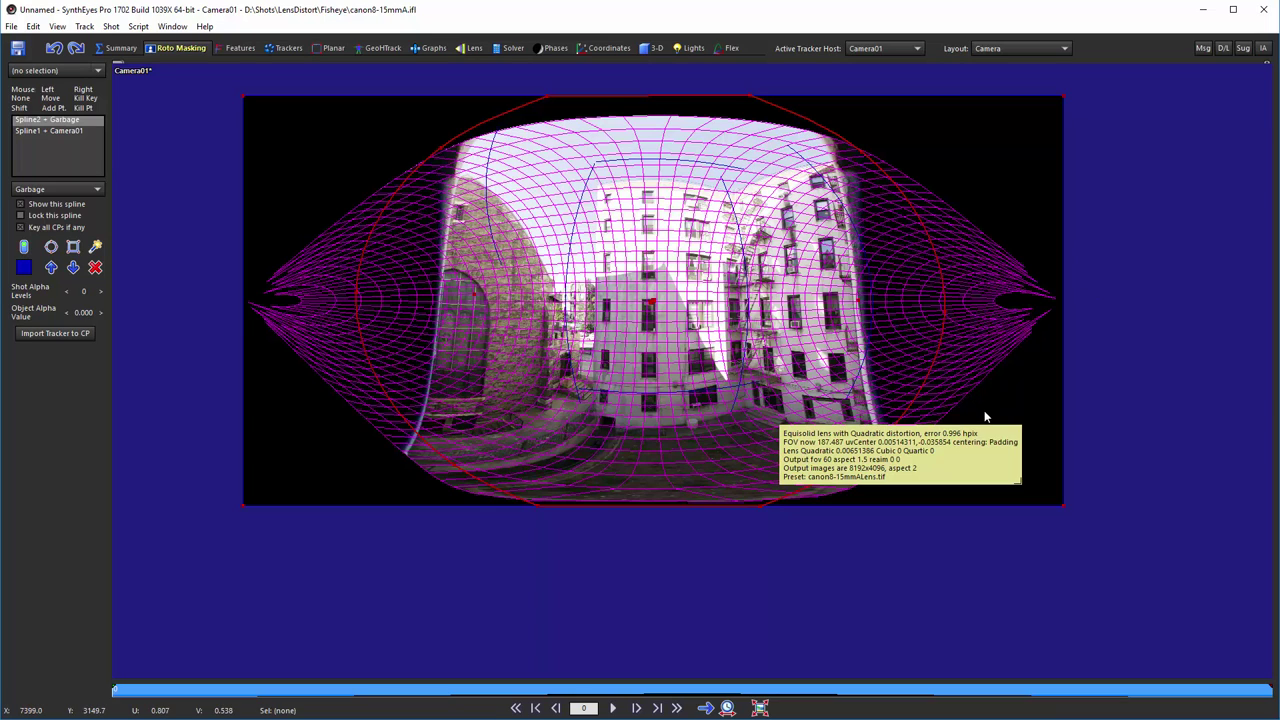
{"action": "left_click_drag", "start_coordinate": [966, 453], "coordinate": [1063, 566]}
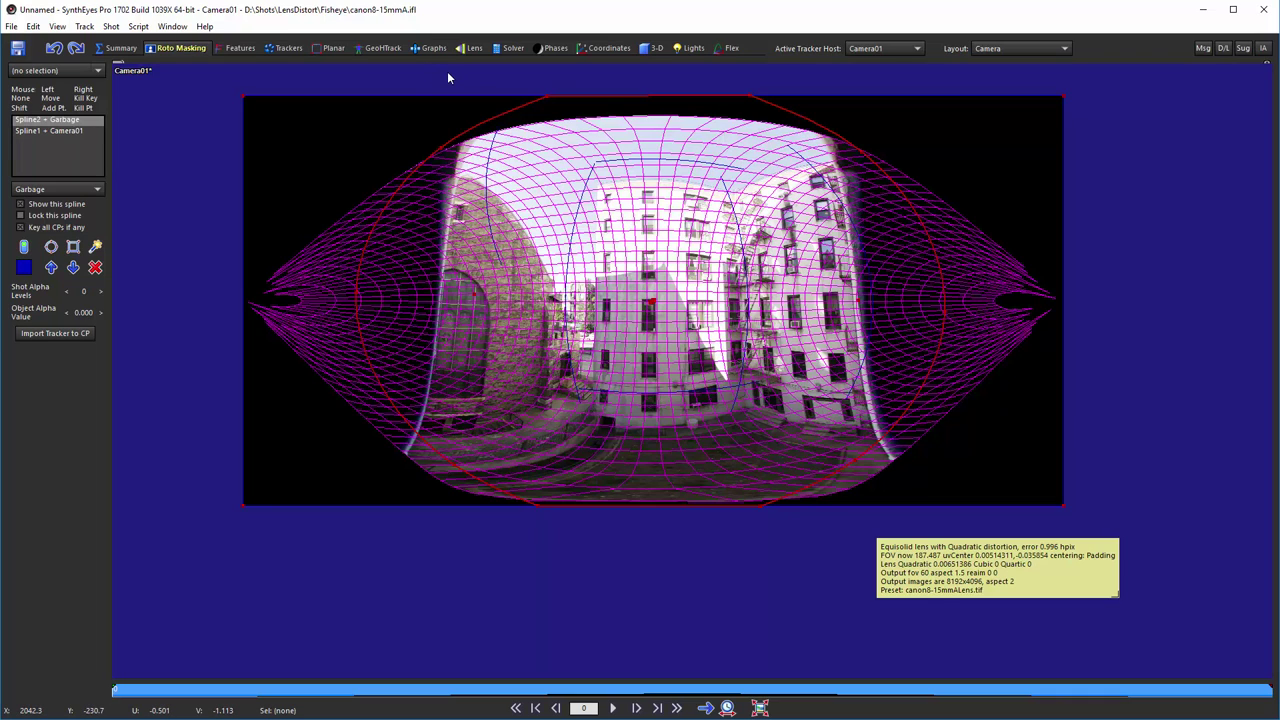
Step: In the GeoHTrack room, lock the perspective view to Camera01 and look around the courtyard panorama
{"action": "left_click", "coordinate": [385, 49]}
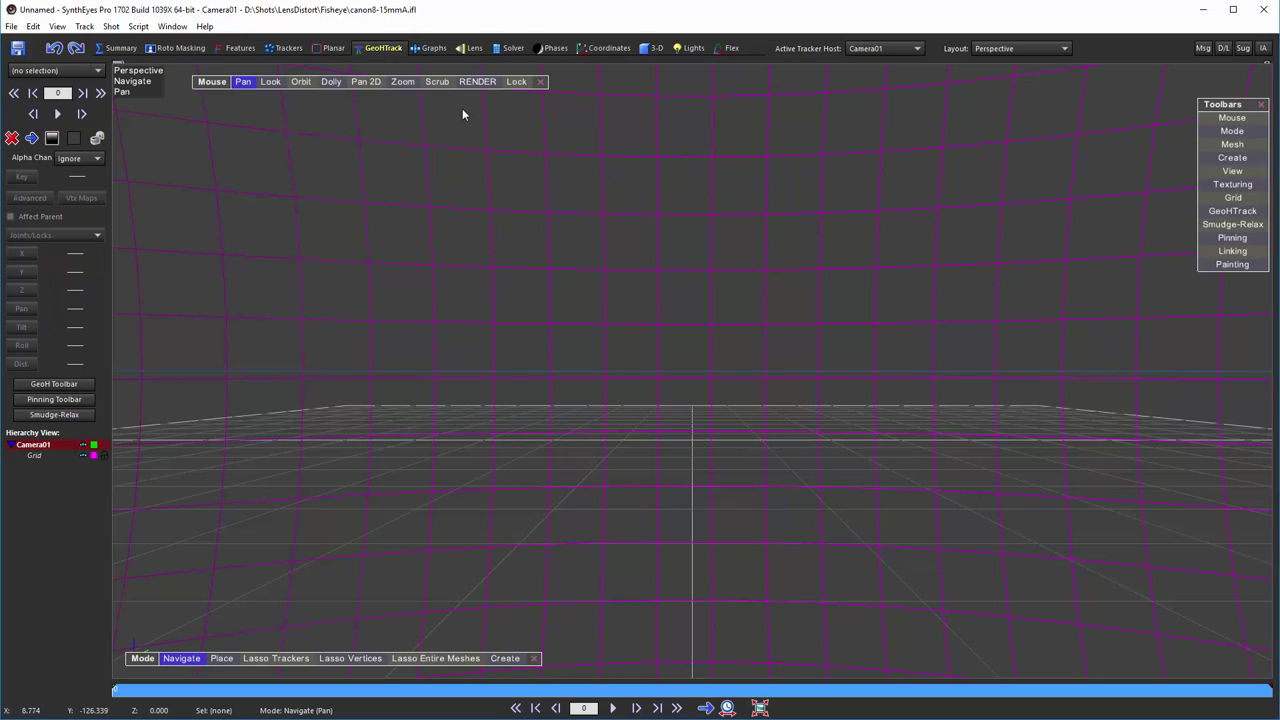
{"action": "left_click", "coordinate": [516, 82]}
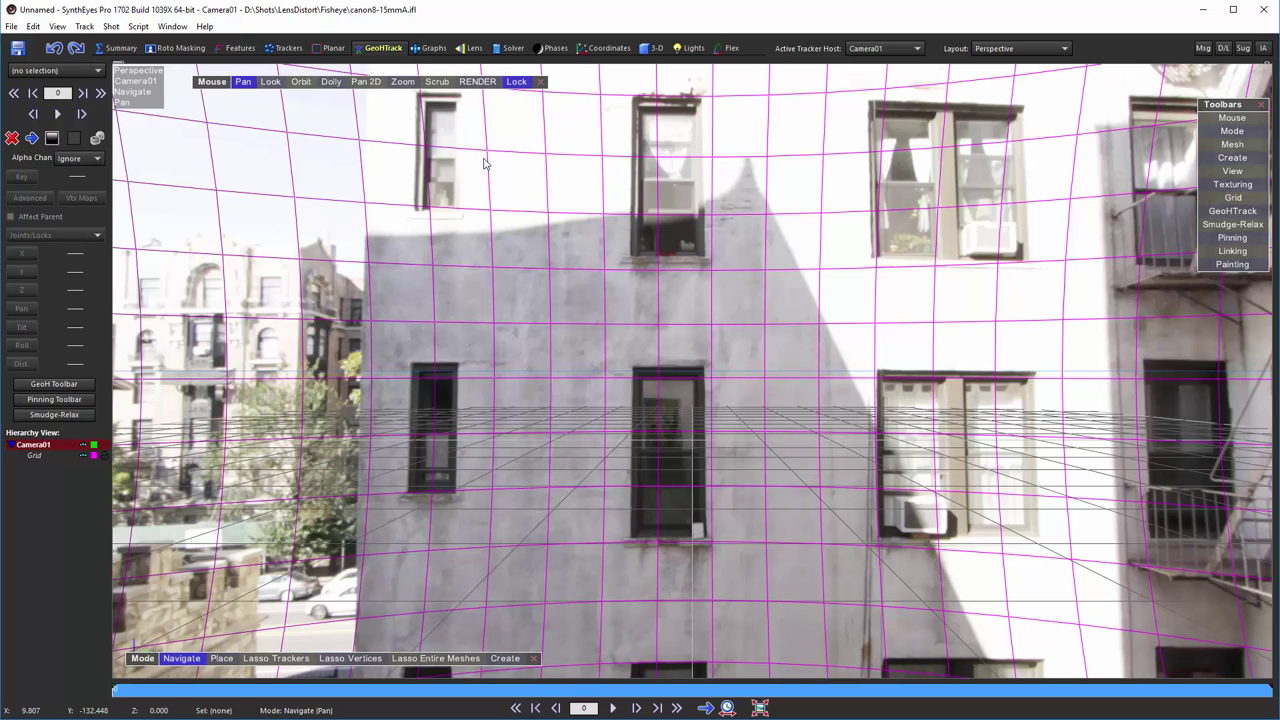
{"action": "left_click", "coordinate": [270, 81]}
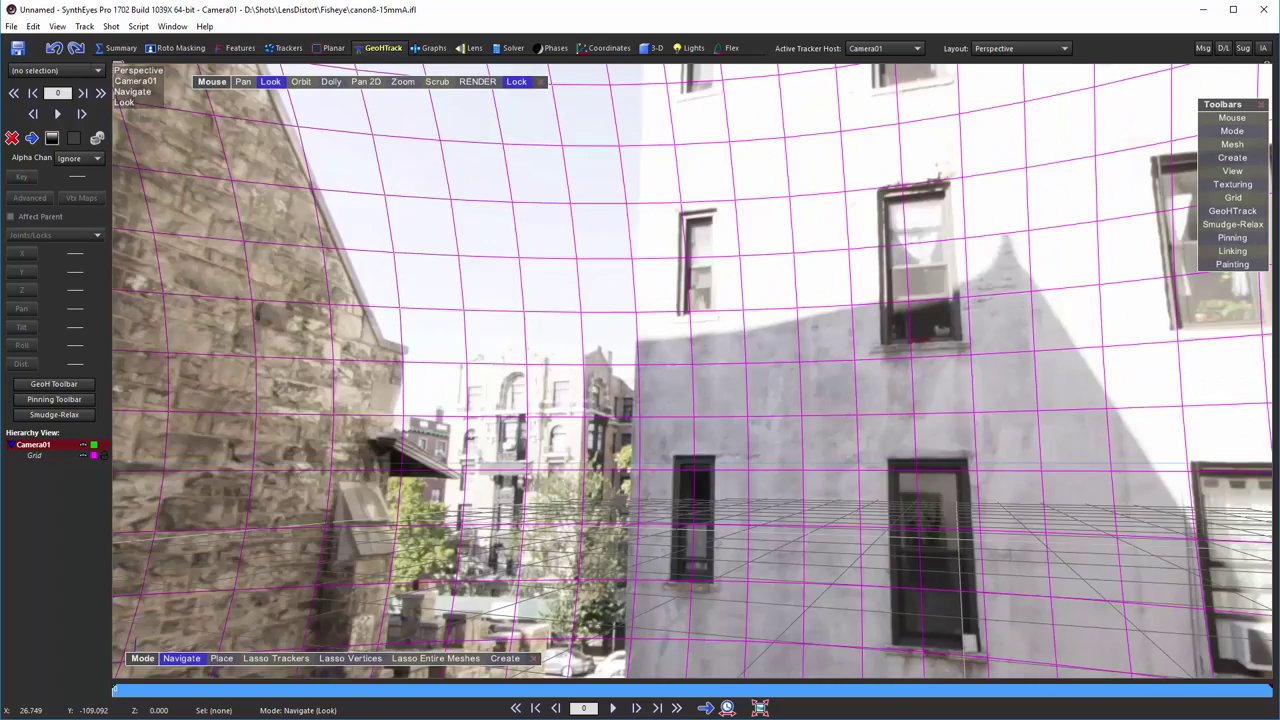
{"action": "left_click_drag", "start_coordinate": [690, 370], "coordinate": [587, 162]}
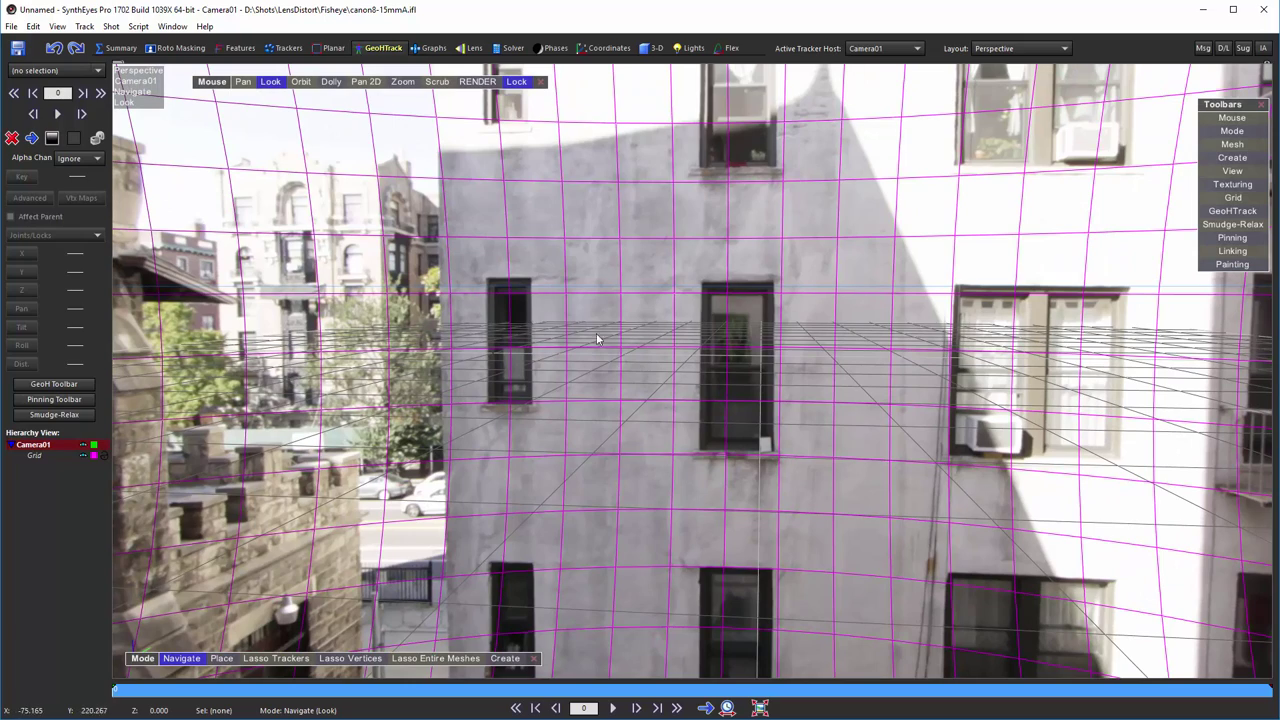
{"action": "left_click_drag", "start_coordinate": [608, 540], "coordinate": [427, 378]}
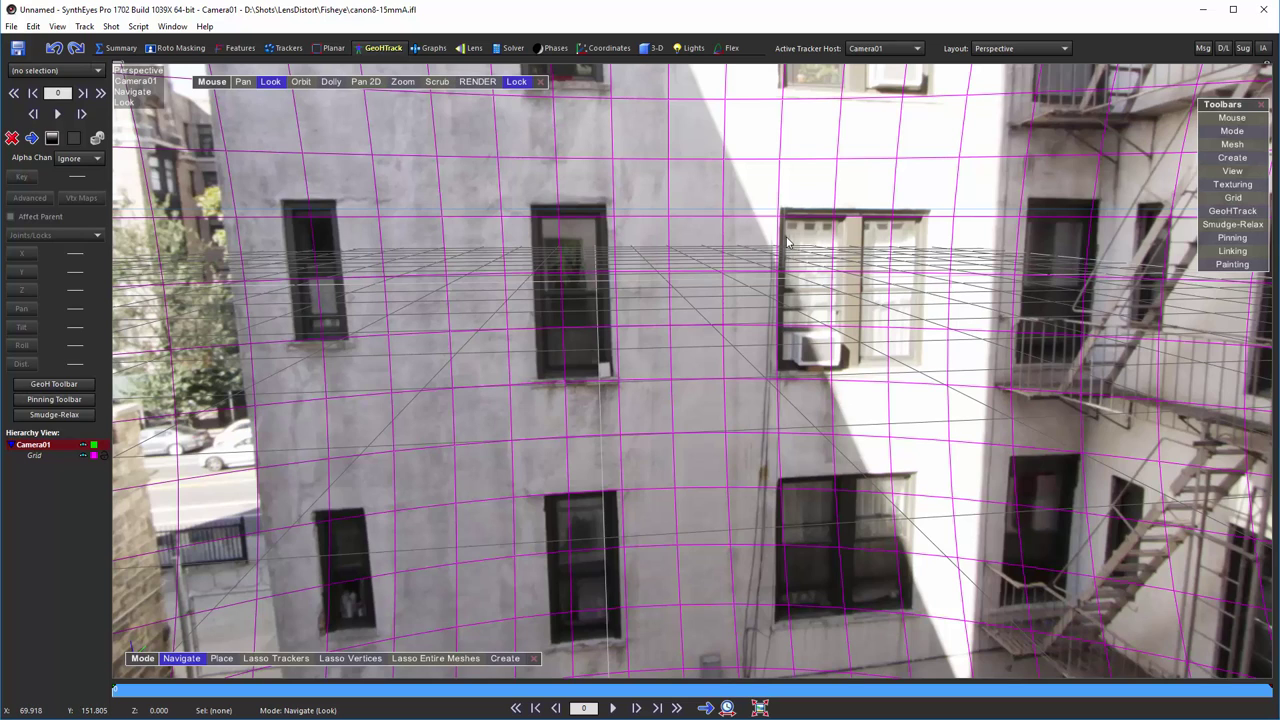
Step: Go back to the Summary room camera view and open Image Preparation Setup with the P key
{"action": "left_click", "coordinate": [120, 48]}
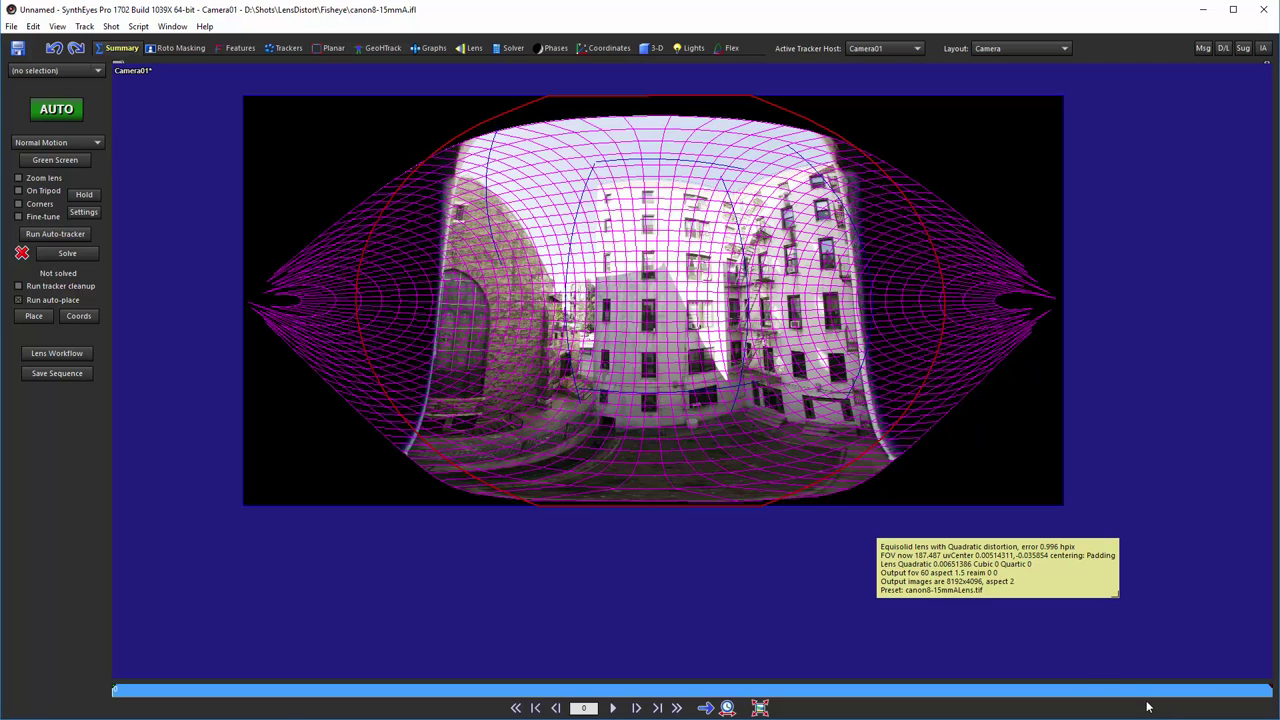
{"action": "key", "text": "p"}
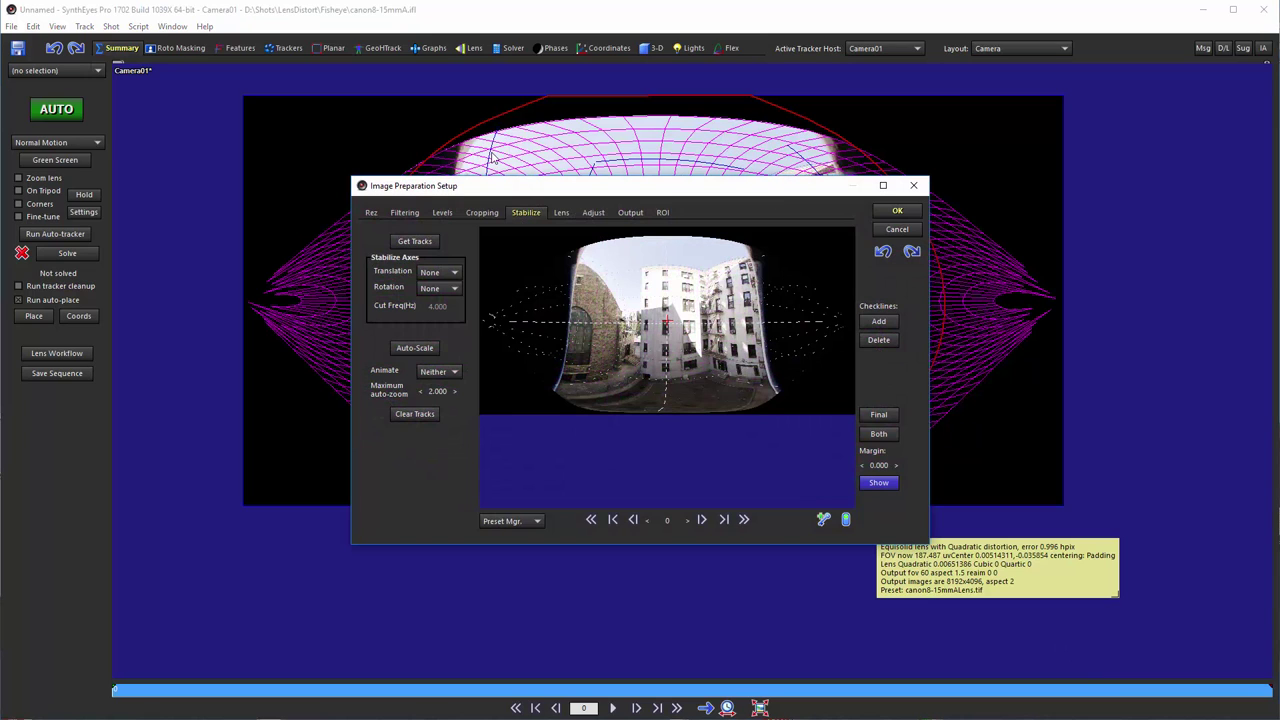
Step: Display the Lens tab of Image Preparation, showing the canon8-15mmALens.tif lens map in use
{"action": "left_click", "coordinate": [561, 212]}
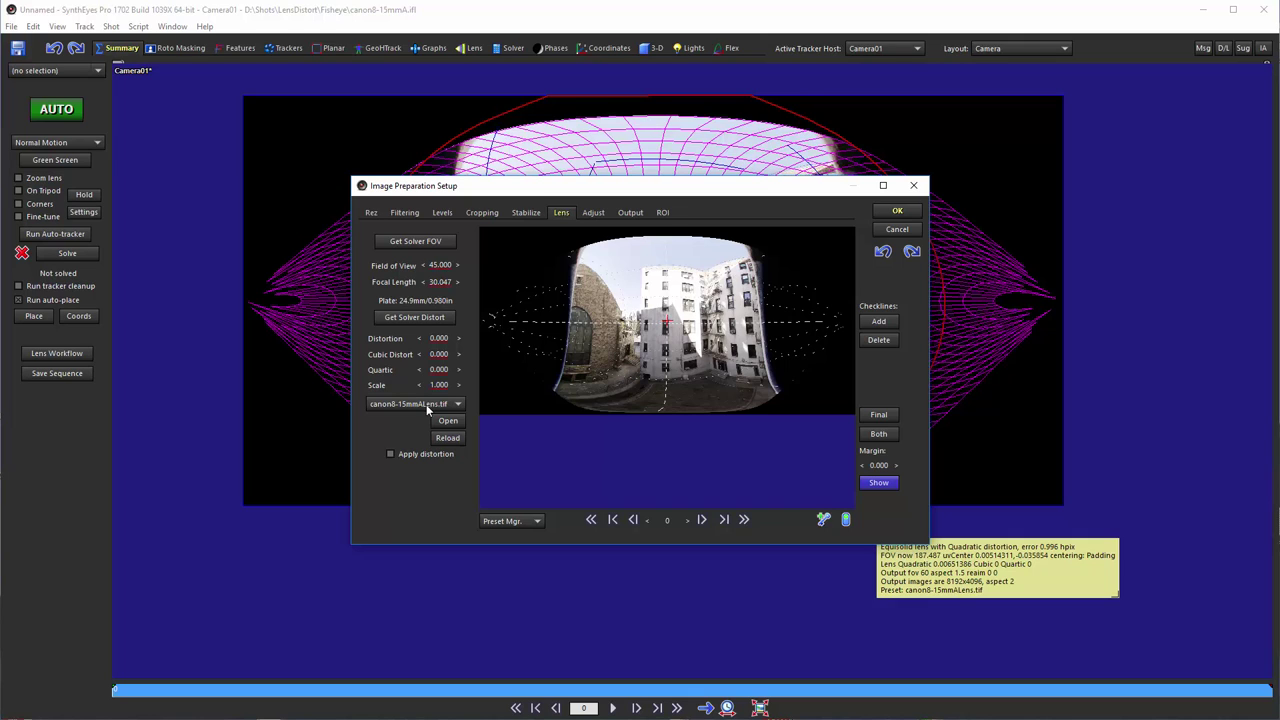
{"action": "left_click", "coordinate": [371, 212]}
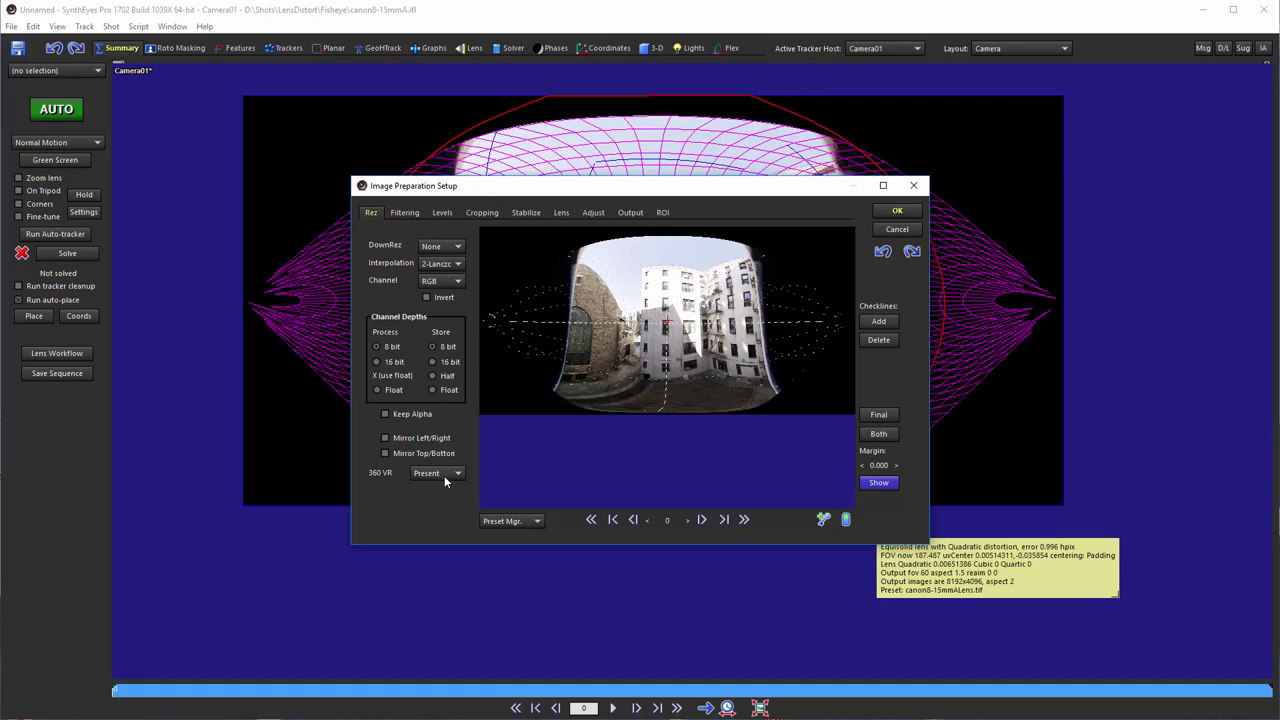
{"action": "left_click", "coordinate": [562, 213]}
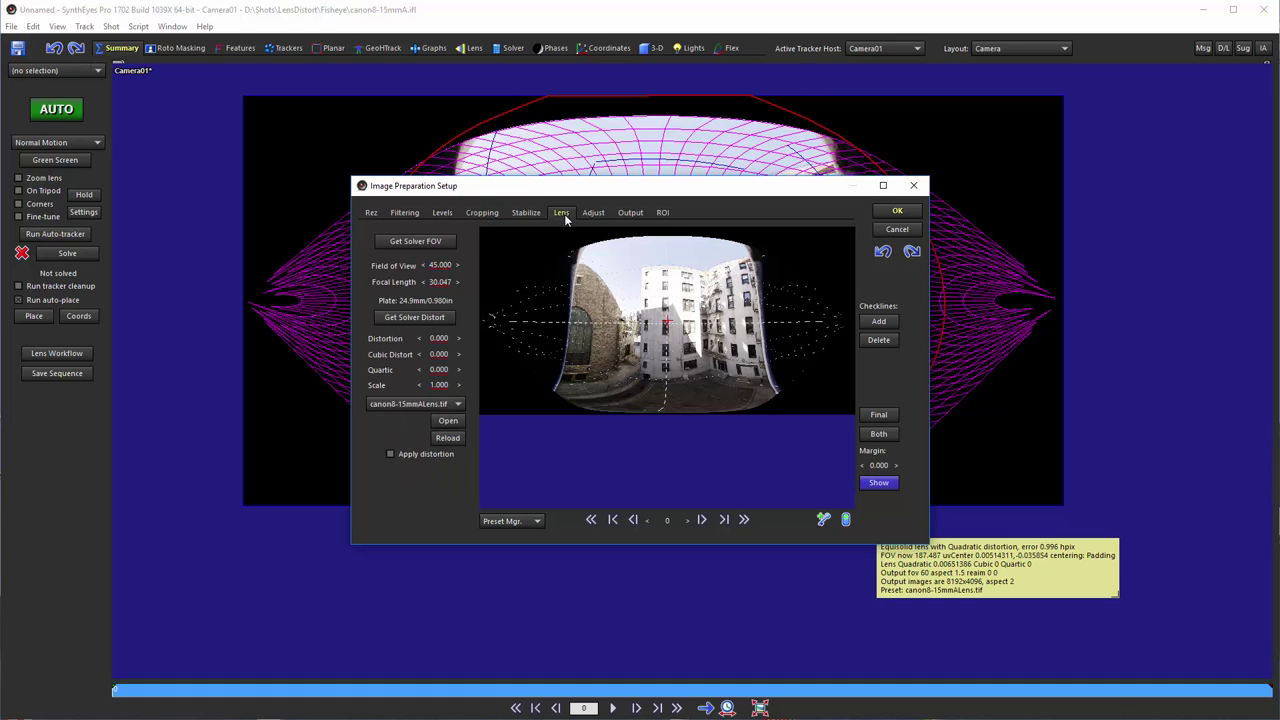